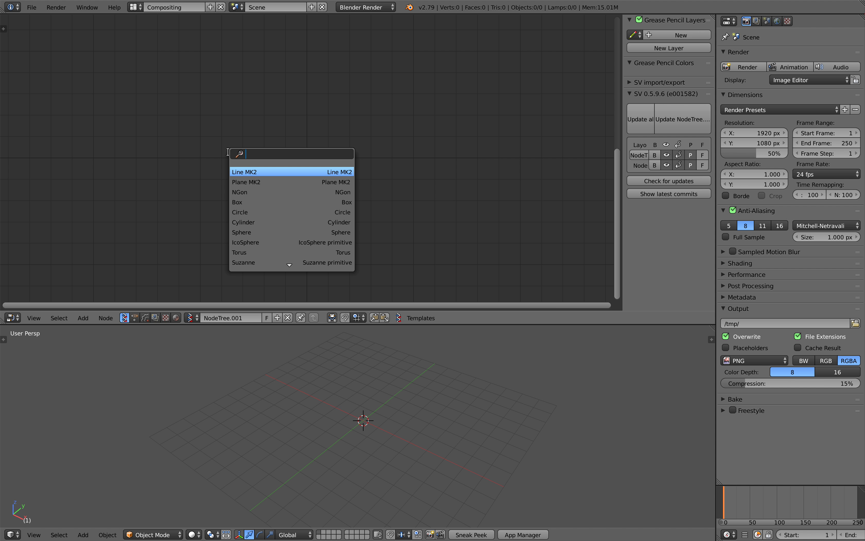
# Add a Simple deformation node in Bend mode and hide the node editor's sidebar
pyautogui.write('simple')
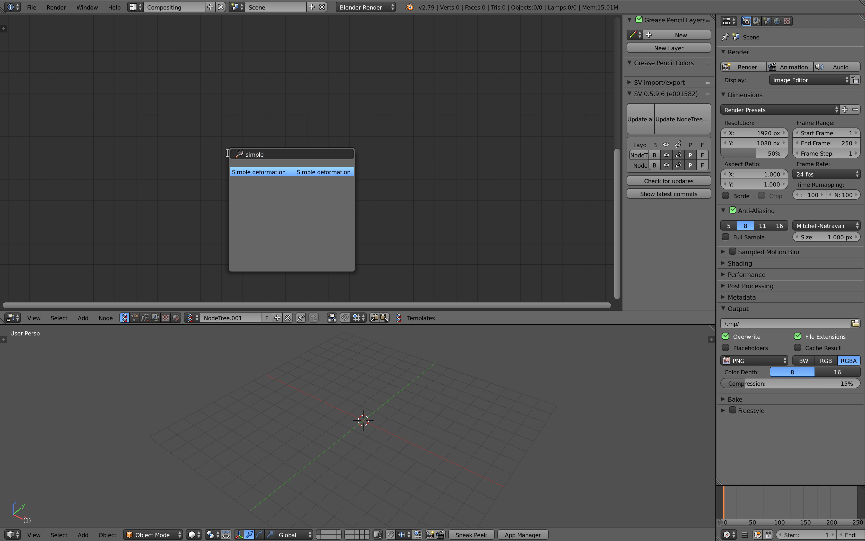
pyautogui.press('Return')
pyautogui.click(296, 60)
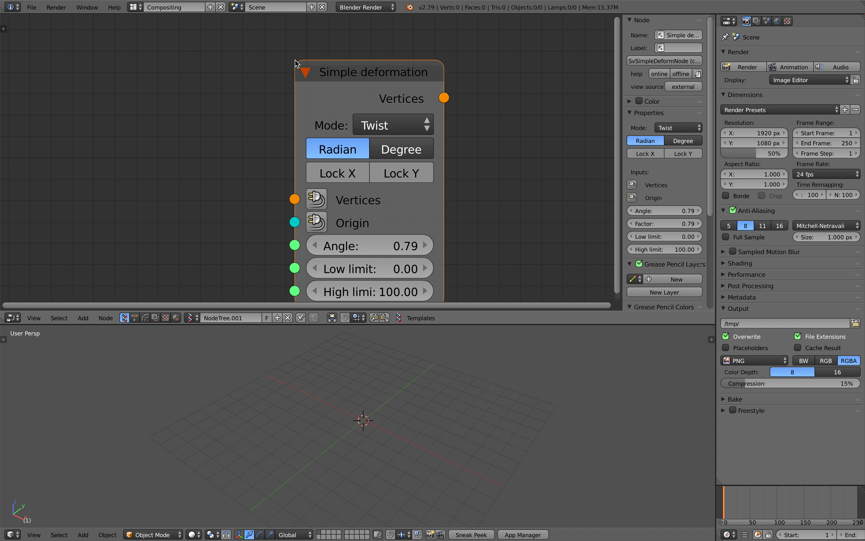
pyautogui.click(418, 128)
pyautogui.click(395, 85)
pyautogui.scroll(-2, 448, 112)
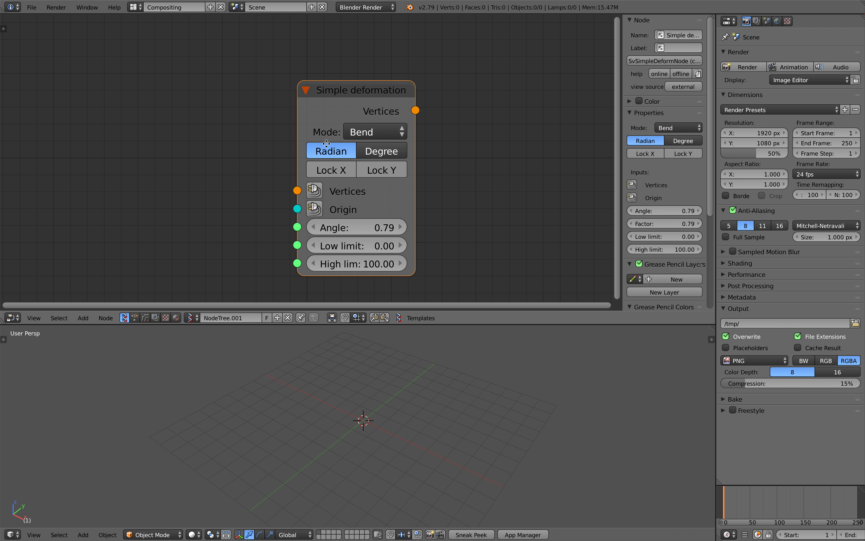
pyautogui.moveTo(433, 120); pyautogui.dragTo(461, 120)
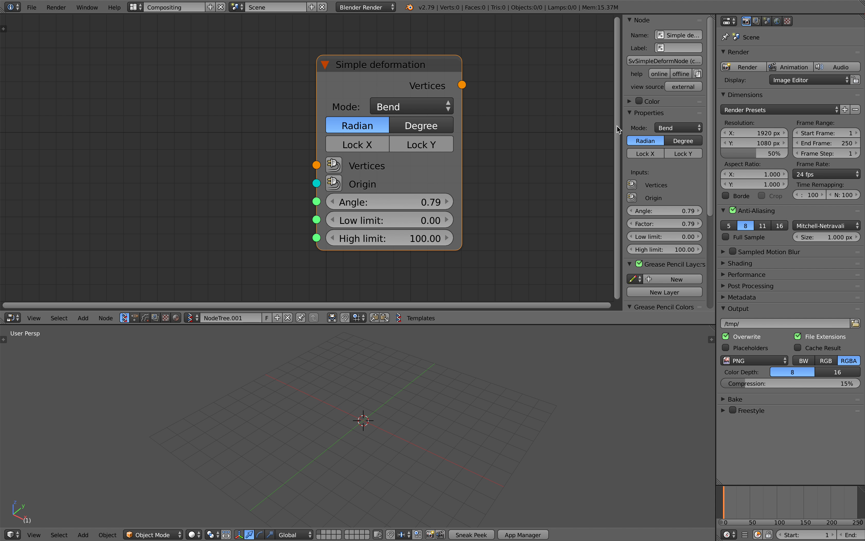
pyautogui.press('n')
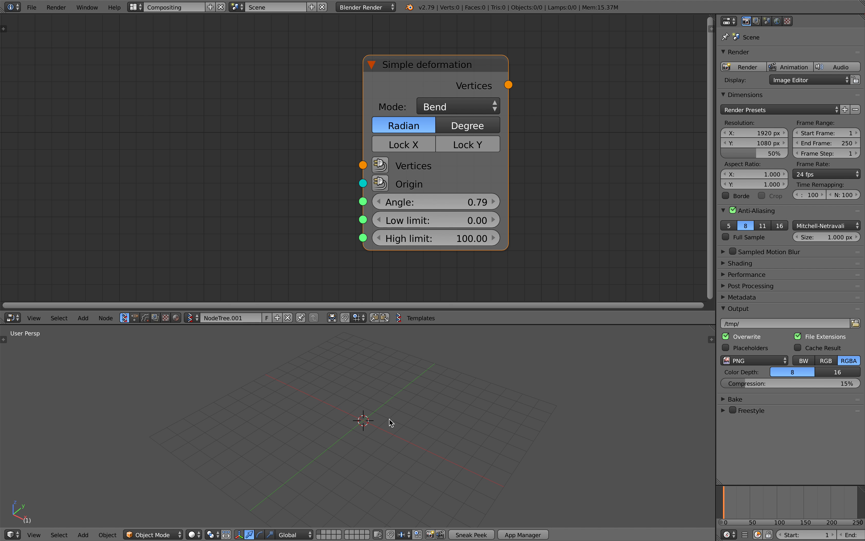
# Add a Plane MK2 node to feed the Simple deformation node, leaving space between the two
pyautogui.scroll(-1, 322, 233)
pyautogui.moveTo(372, 358); pyautogui.dragTo(395, 381, button='middle')
pyautogui.hotkey('alt', 'space')
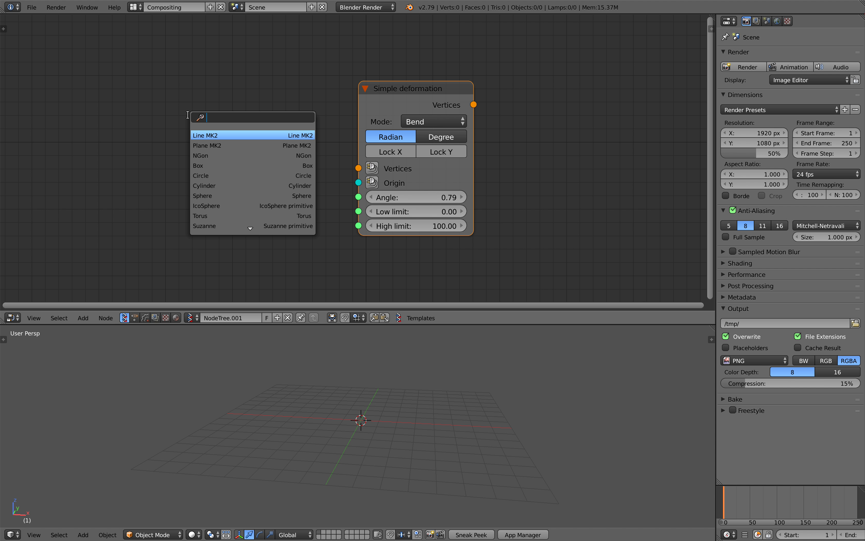
pyautogui.write('pla')
pyautogui.press('Return')
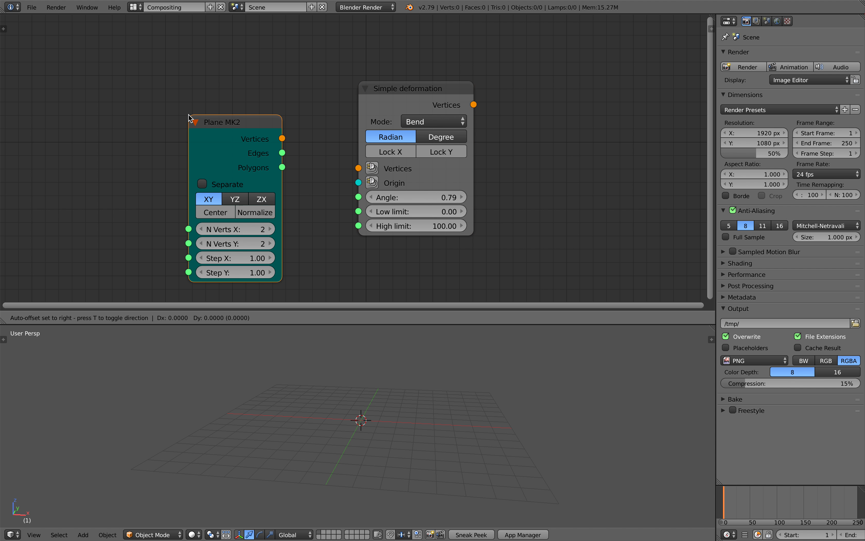
pyautogui.click(189, 118)
# Save the file to the Desktop as sv_bend_plane_001.blend
pyautogui.hotkey('ctrl', 's')
pyautogui.write('sv_bend_')
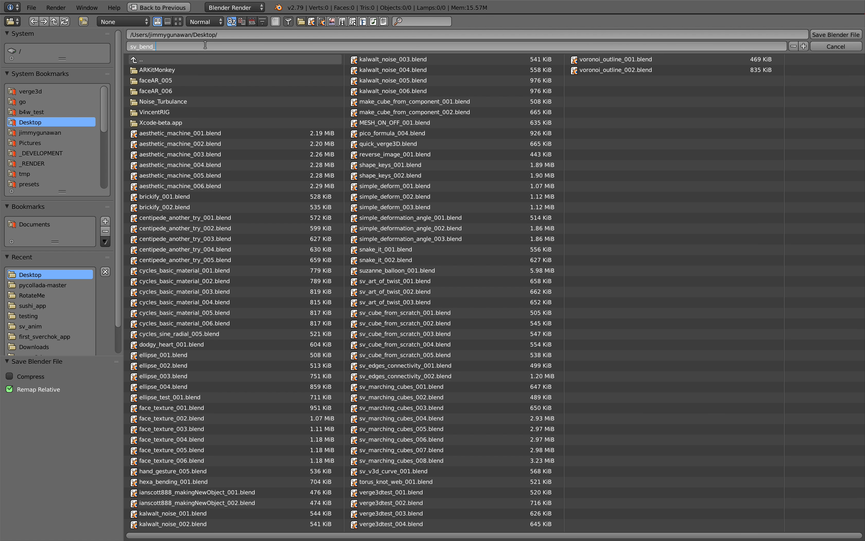
pyautogui.write('plane')
pyautogui.press('Return')
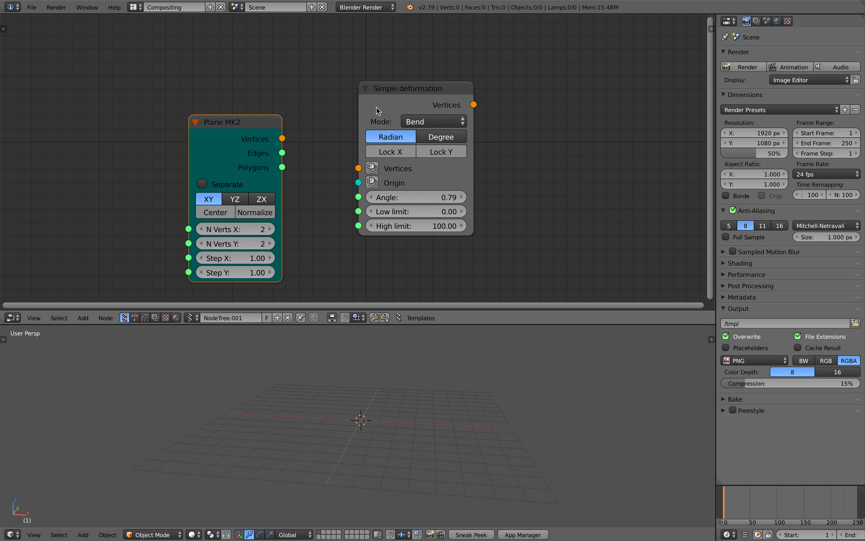
# Link the Plane node's Vertices output to the Vertices input of the Simple deformation node
pyautogui.moveTo(244, 137); pyautogui.dragTo(213, 124)
pyautogui.moveTo(251, 125); pyautogui.dragTo(358, 168)
pyautogui.scroll(-2, 378, 115)
pyautogui.moveTo(392, 96)
pyautogui.mouseDown()
pyautogui.moveTo(357, 98)
pyautogui.moveTo(353, 70)
pyautogui.mouseUp()
# Add a Viewer Draw node for the plane's polygons and feed its vertices input from the Simple deformation output
pyautogui.rightClick(243, 121)
pyautogui.click(242, 121)
pyautogui.moveTo(314, 121); pyautogui.dragTo(501, 112)
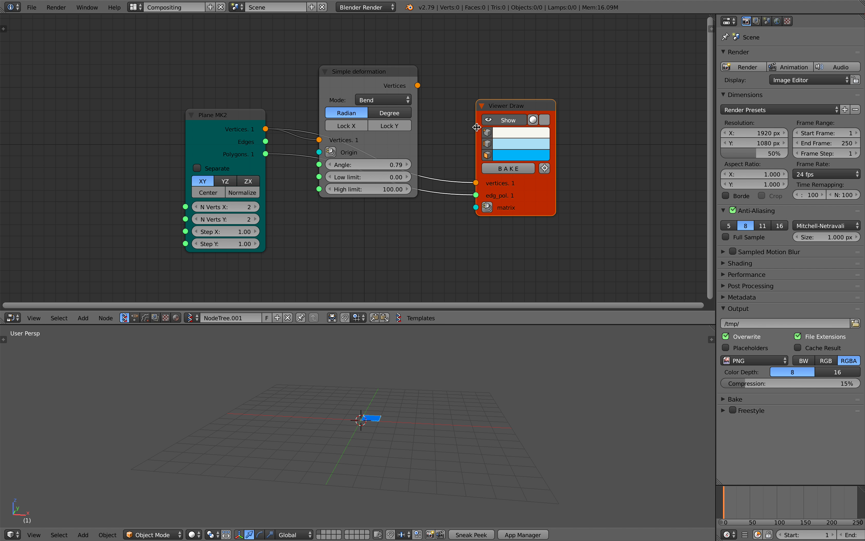
pyautogui.moveTo(417, 86)
pyautogui.mouseDown()
pyautogui.moveTo(476, 183)
pyautogui.moveTo(500, 178)
pyautogui.mouseUp()
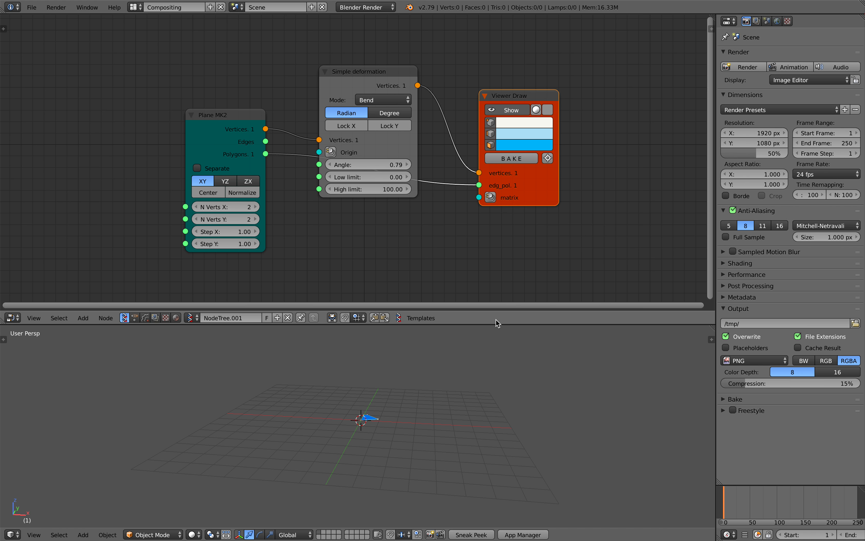
# Set the Plane node's N Verts X and N Verts Y to 5 and the bend Angle to -3.05
pyautogui.moveTo(256, 206); pyautogui.dragTo(276, 219)
pyautogui.click(255, 208)
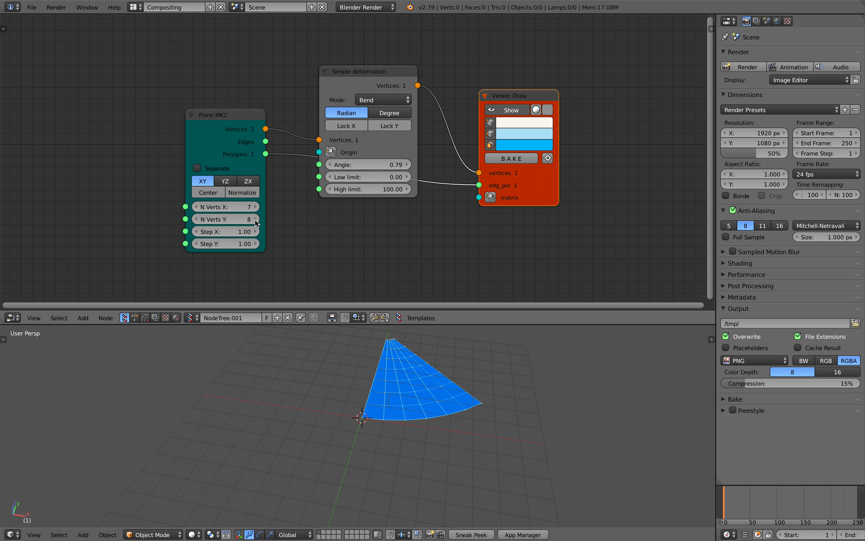
pyautogui.click(196, 207)
pyautogui.click(196, 208)
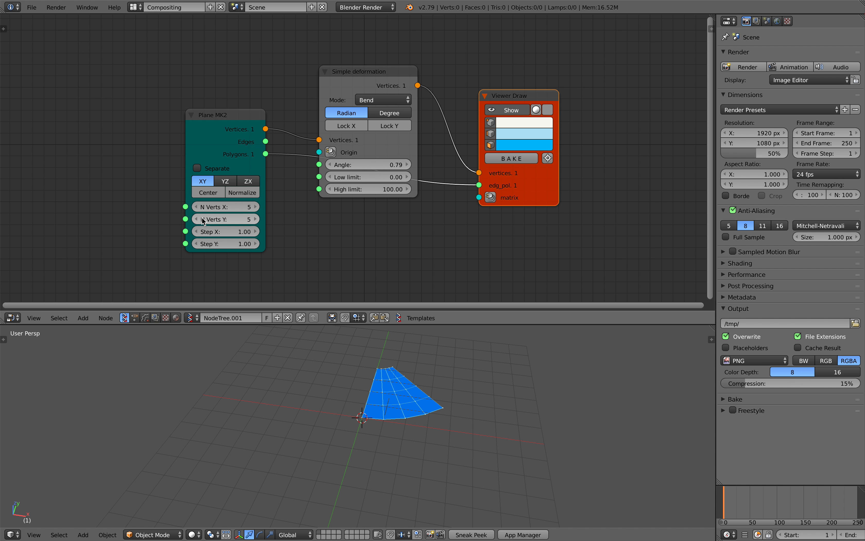
pyautogui.keyDown('shift'); pyautogui.moveTo(388, 382); pyautogui.dragTo(378, 400, button='middle'); pyautogui.keyUp('shift')
pyautogui.moveTo(382, 166); pyautogui.dragTo(296, 165)
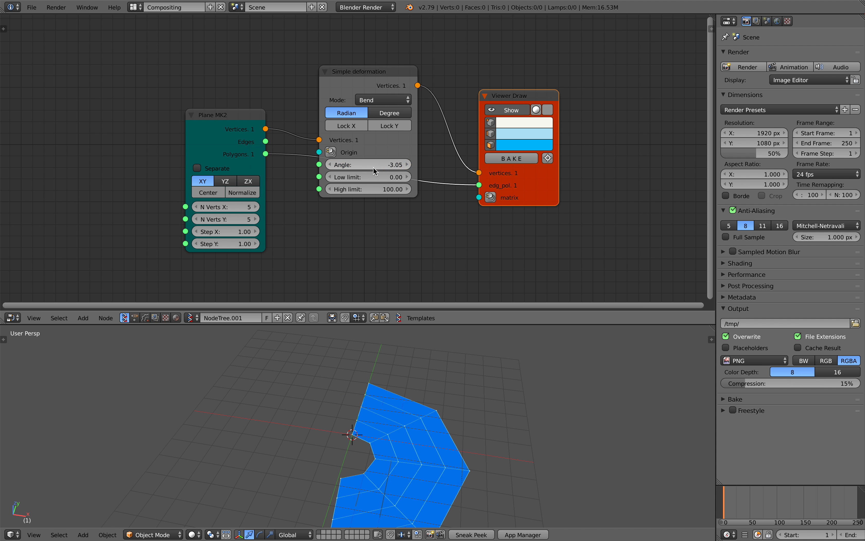
# Set the Plane node's N Verts X to 4 and N Verts Y to 8
pyautogui.click(255, 206)
pyautogui.click(256, 219)
pyautogui.click(256, 219)
pyautogui.click(257, 219)
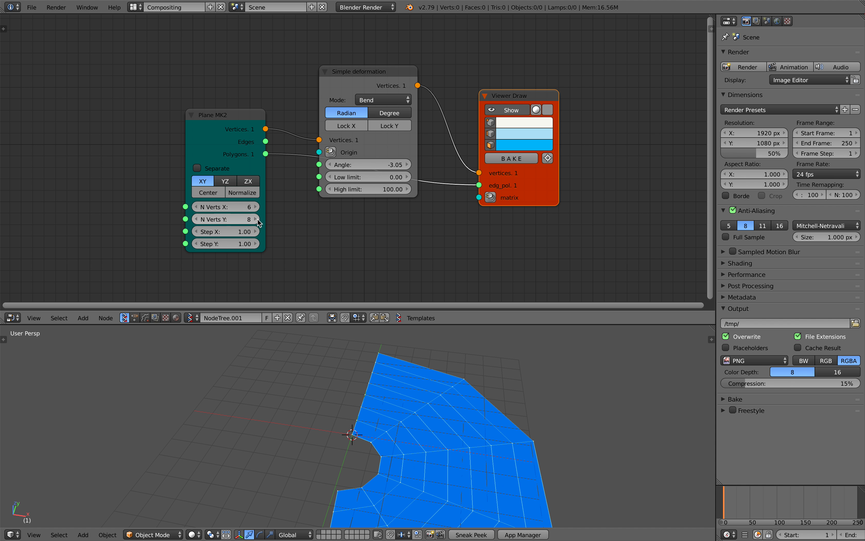
pyautogui.scroll(-4, 365, 414)
pyautogui.moveTo(365, 414); pyautogui.dragTo(359, 451, button='middle')
pyautogui.click(196, 207)
pyautogui.click(196, 207)
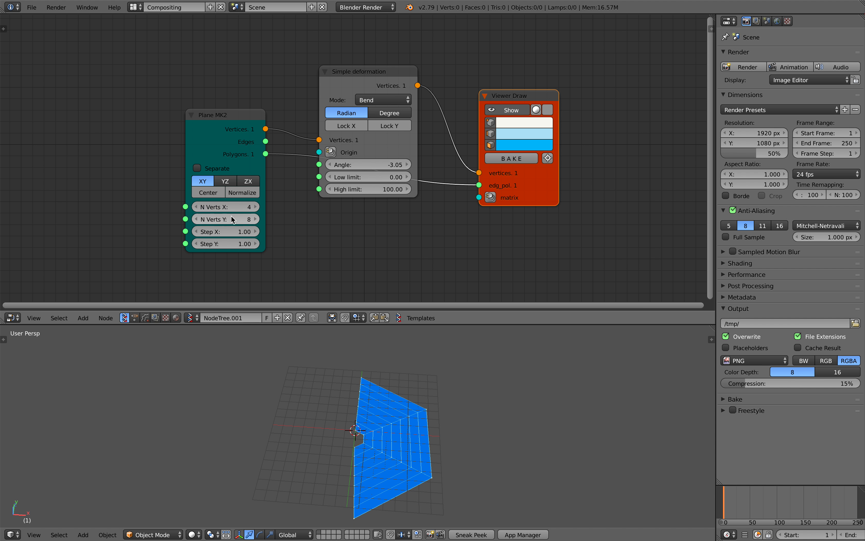
# Set the Plane node's N Verts X to 11 and N Verts Y to 13, and the bend Angle to -2.14
pyautogui.moveTo(368, 164); pyautogui.dragTo(324, 165)
pyautogui.click(255, 219)
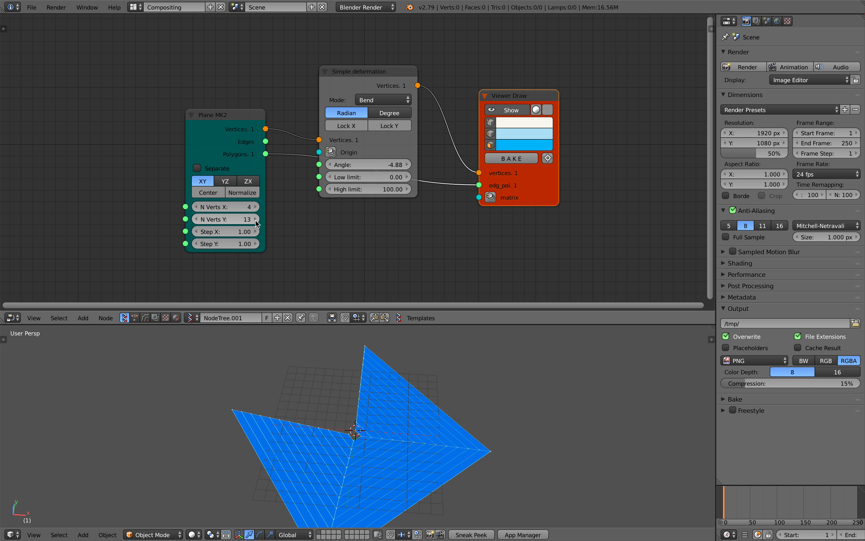
pyautogui.moveTo(257, 206); pyautogui.dragTo(294, 207)
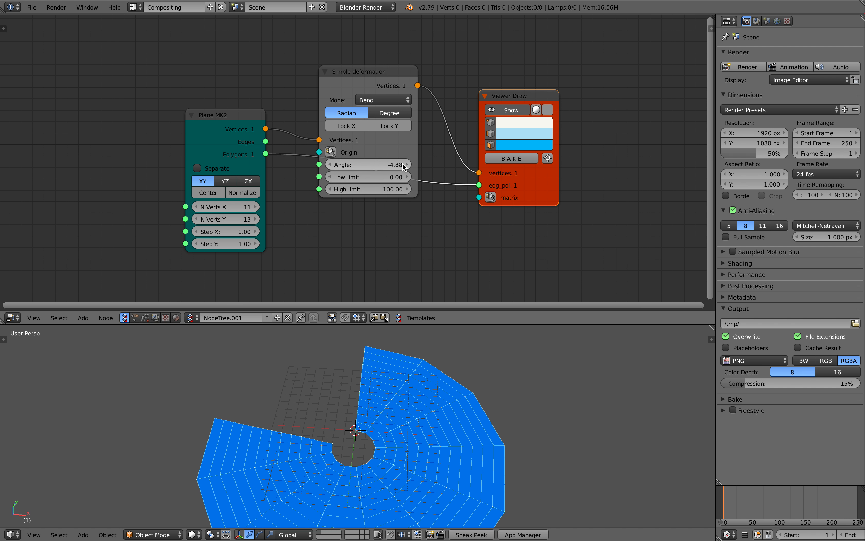
pyautogui.moveTo(403, 167)
pyautogui.mouseDown()
pyautogui.moveTo(387, 167)
pyautogui.moveTo(405, 167)
pyautogui.mouseUp()
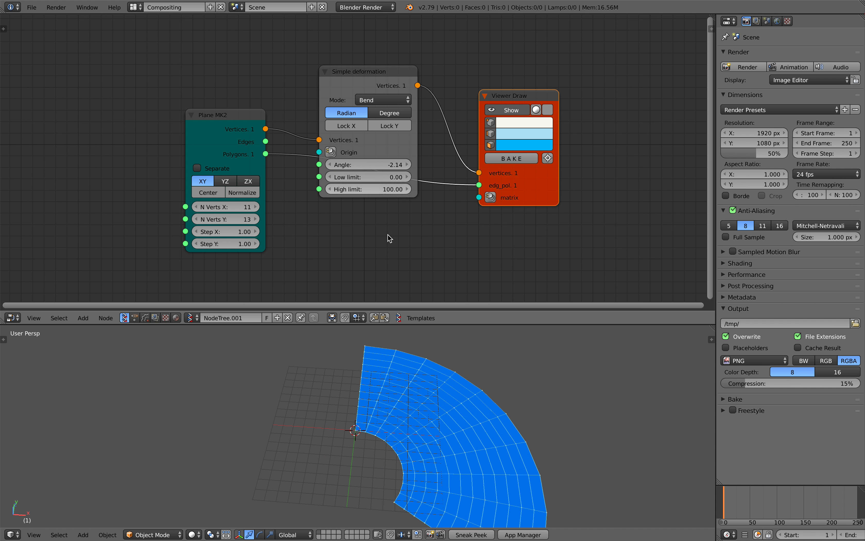
# Switch the Plane node's orientation to ZX and save over the existing file
pyautogui.moveTo(382, 343); pyautogui.dragTo(340, 375, button='middle')
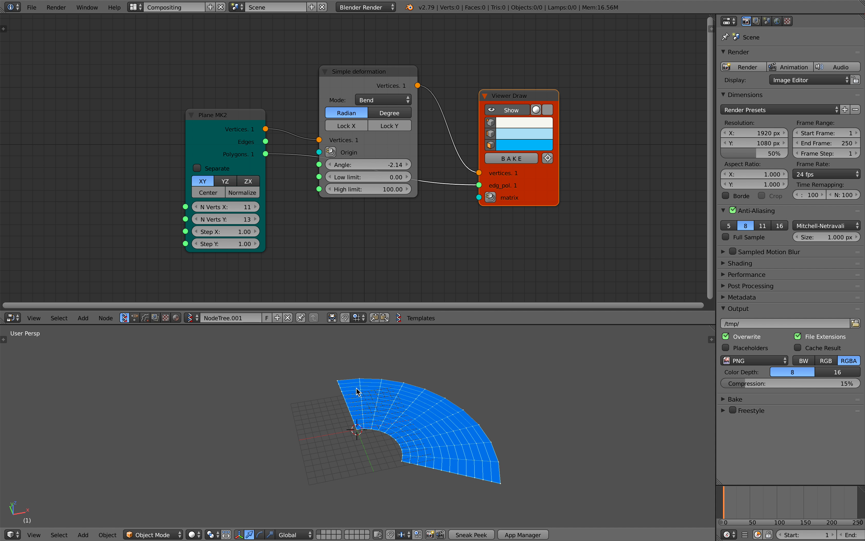
pyautogui.click(251, 181)
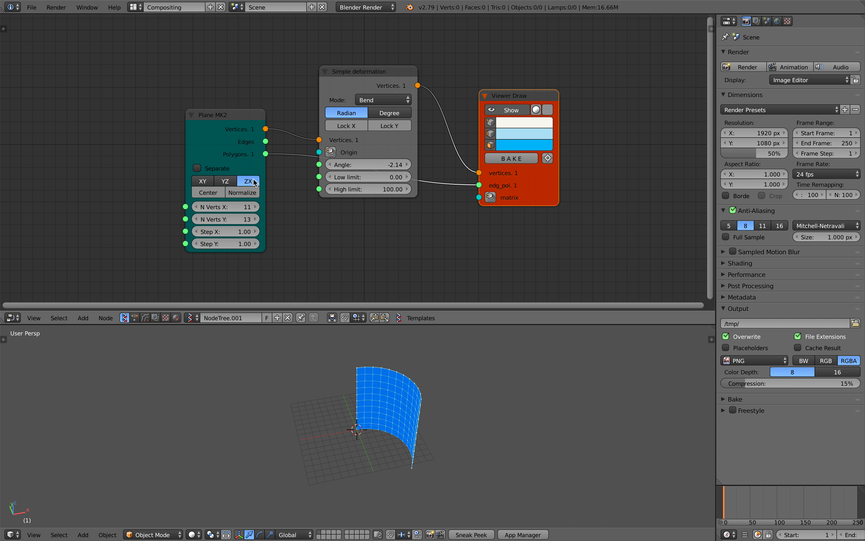
pyautogui.moveTo(372, 401)
pyautogui.mouseDown(button='middle')
pyautogui.moveTo(390, 387)
pyautogui.moveTo(358, 396)
pyautogui.mouseUp(button='middle')
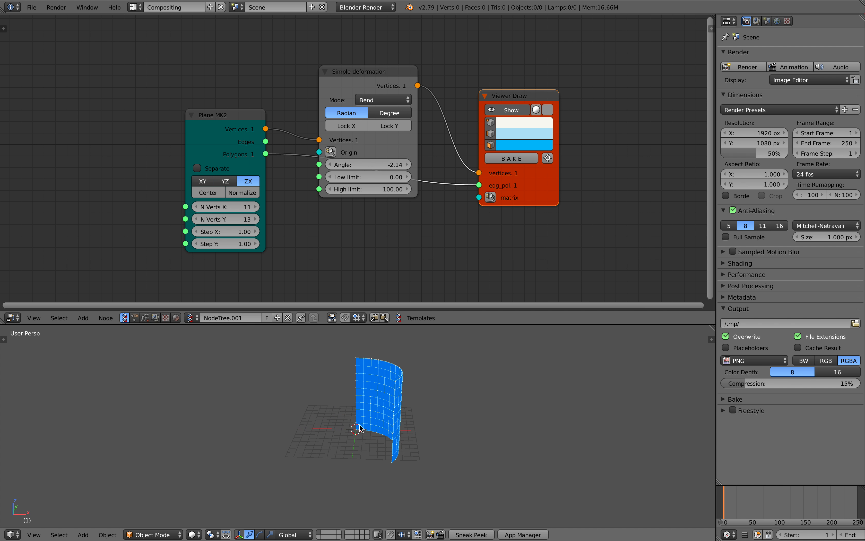
pyautogui.moveTo(246, 224)
pyautogui.mouseDown()
pyautogui.moveTo(268, 223)
pyautogui.moveTo(237, 221)
pyautogui.mouseUp()
pyautogui.moveTo(399, 331); pyautogui.dragTo(380, 336, button='middle')
pyautogui.hotkey('ctrl', 's')
pyautogui.click(386, 379)
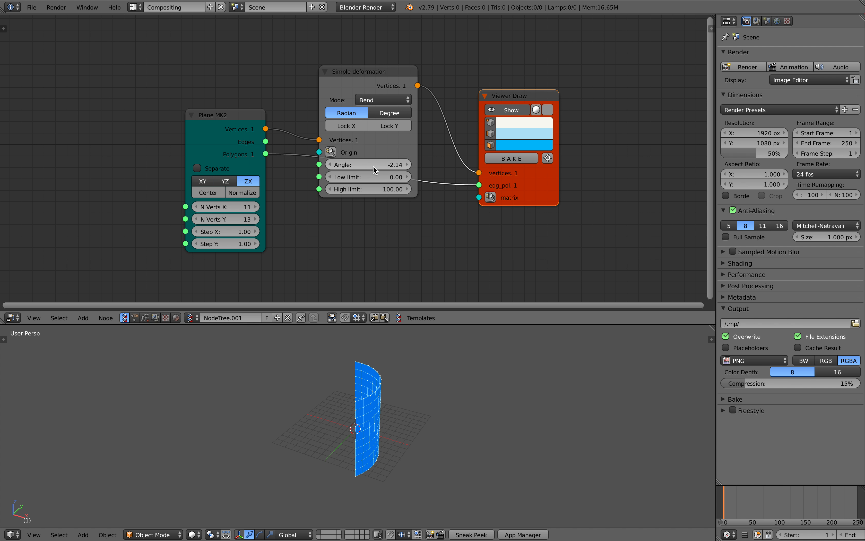
# Set the bend Angle to -6.02 to roll the plane into a nearly closed tube, and save the file again
pyautogui.moveTo(374, 166); pyautogui.dragTo(341, 164)
pyautogui.moveTo(424, 382); pyautogui.dragTo(463, 395, button='middle')
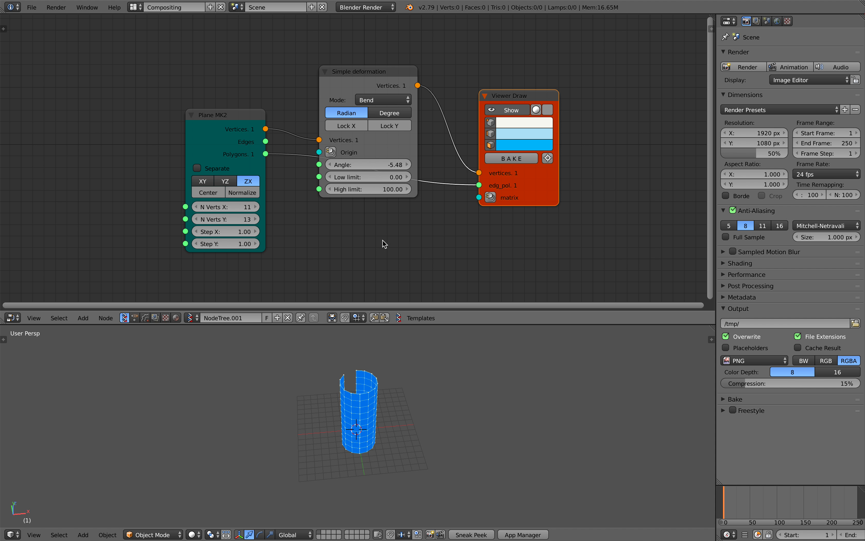
pyautogui.moveTo(391, 165); pyautogui.dragTo(379, 165)
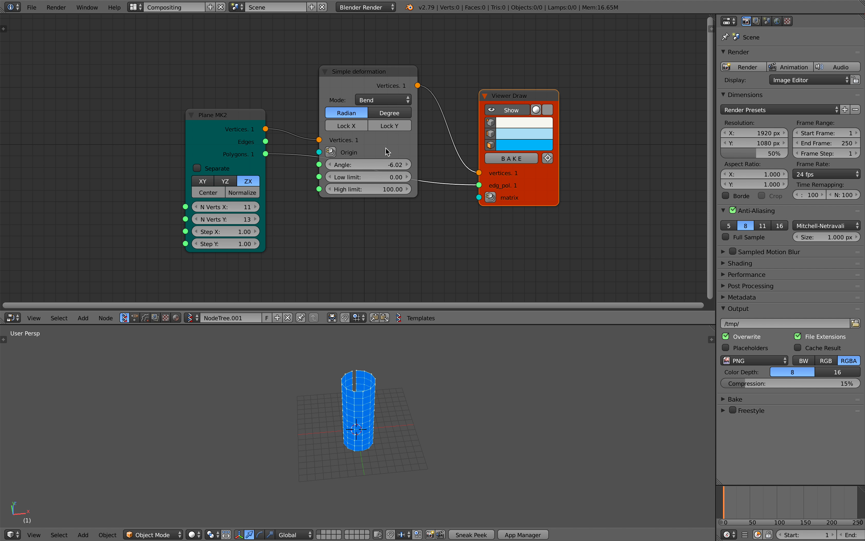
pyautogui.scroll(1, 353, 157)
pyautogui.scroll(-3, 353, 109)
pyautogui.moveTo(320, 123); pyautogui.dragTo(338, 130, button='middle')
pyautogui.hotkey('ctrl', 's')
pyautogui.click(338, 130)
# Add a scalar math node beside the Plane node and set its function to pi * x
pyautogui.hotkey('alt', 'space')
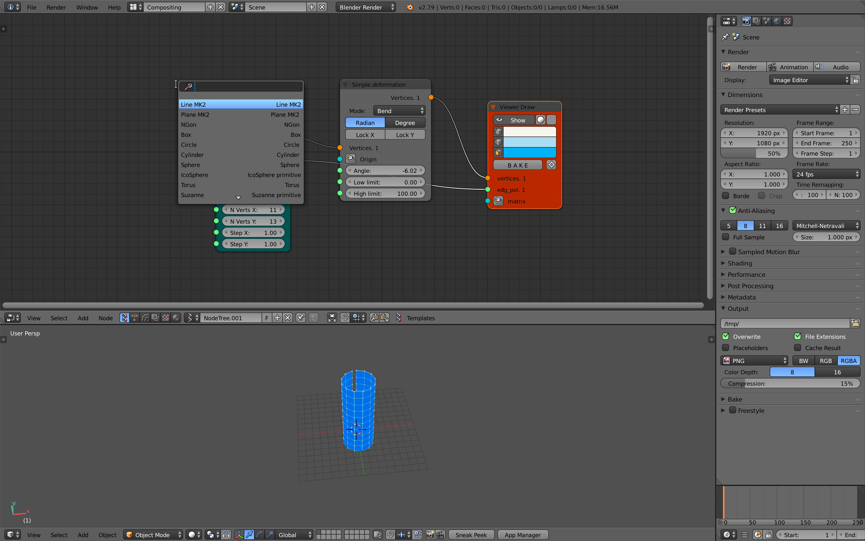
pyautogui.write('math')
pyautogui.press('Down')
pyautogui.press('Down')
pyautogui.press('Return')
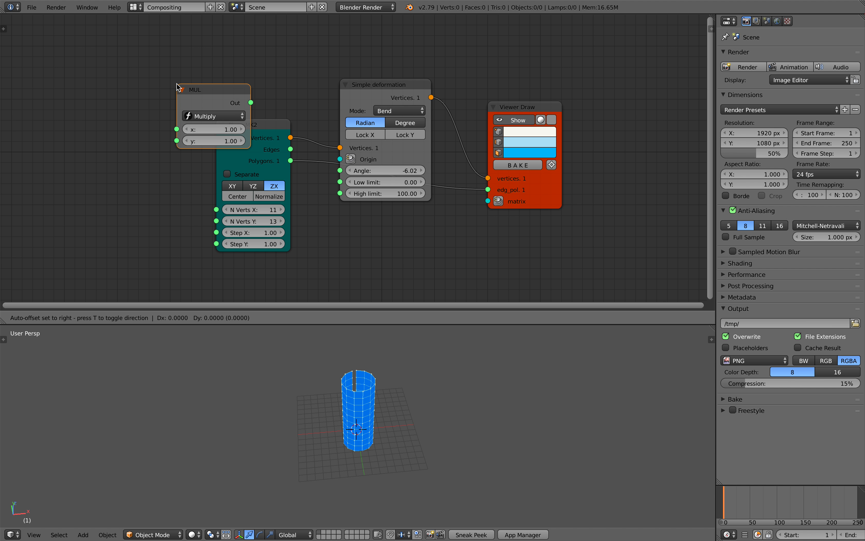
pyautogui.click(128, 81)
pyautogui.click(163, 108)
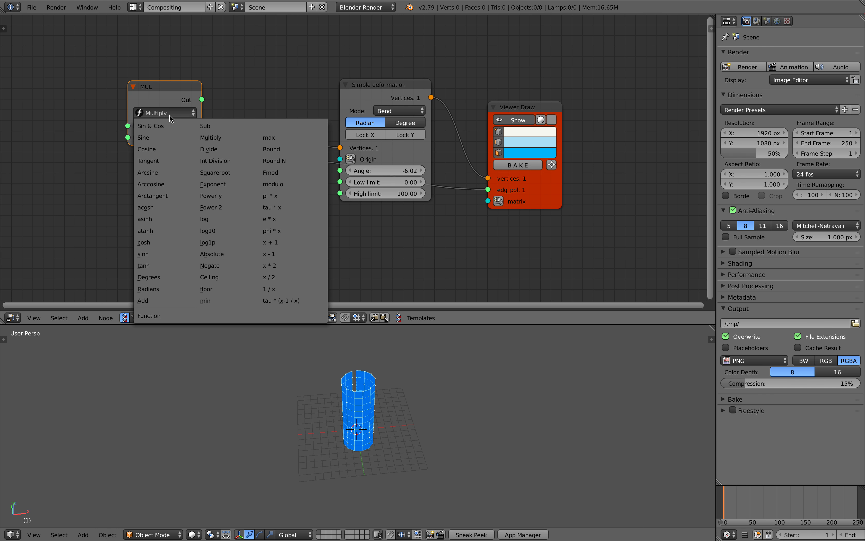
pyautogui.click(277, 197)
# Link the pi * x node's output to the Simple deformation Angle input and set its x value to 2.00
pyautogui.moveTo(202, 99); pyautogui.dragTo(218, 110)
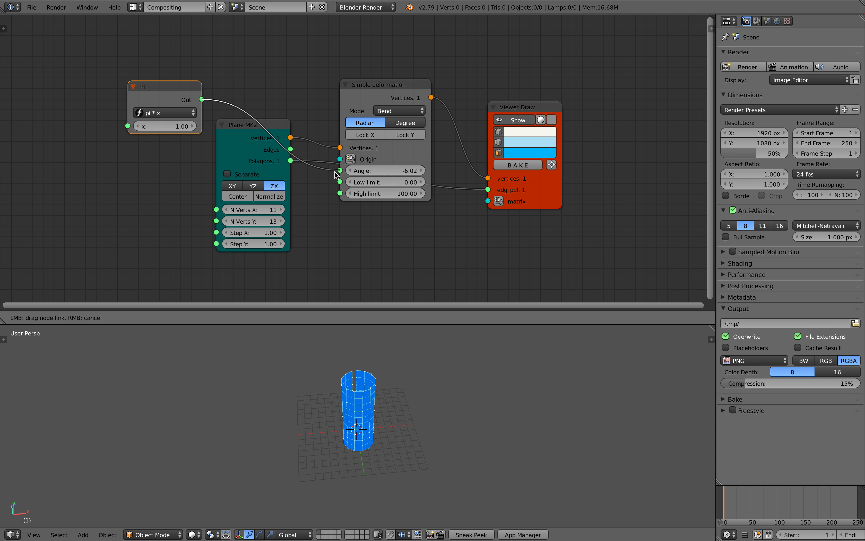
pyautogui.moveTo(336, 175); pyautogui.dragTo(339, 171)
pyautogui.moveTo(165, 126); pyautogui.dragTo(184, 126)
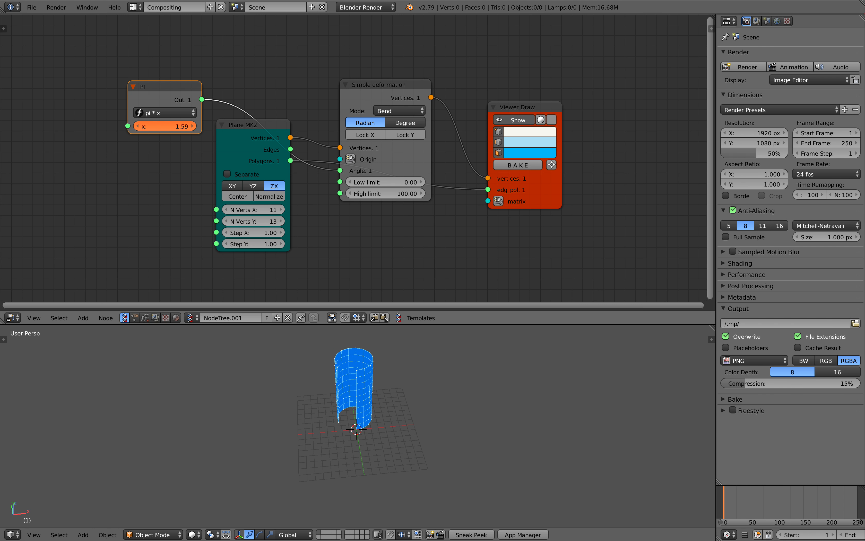
pyautogui.scroll(1, 168, 156)
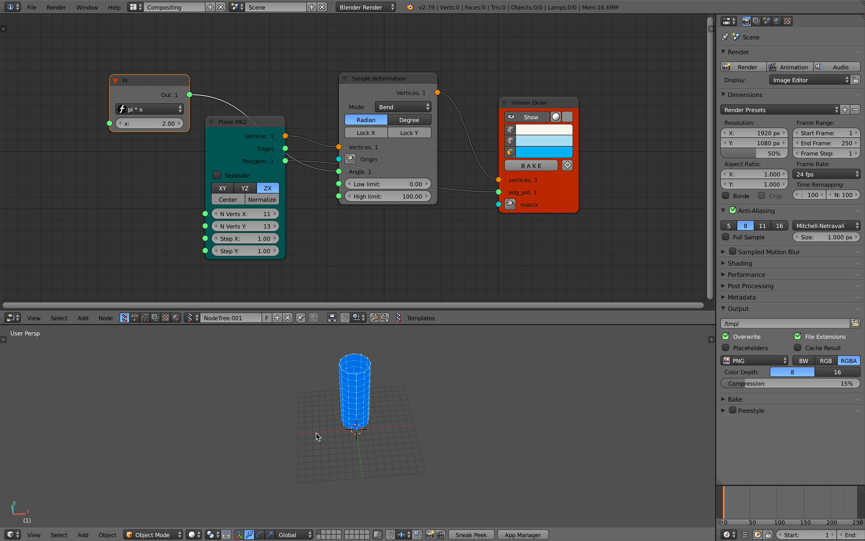
# Reduce the pi * x node's x value to 1.40 to open the closed tube
pyautogui.scroll(4, 316, 434)
pyautogui.moveTo(316, 434); pyautogui.dragTo(299, 428, button='middle')
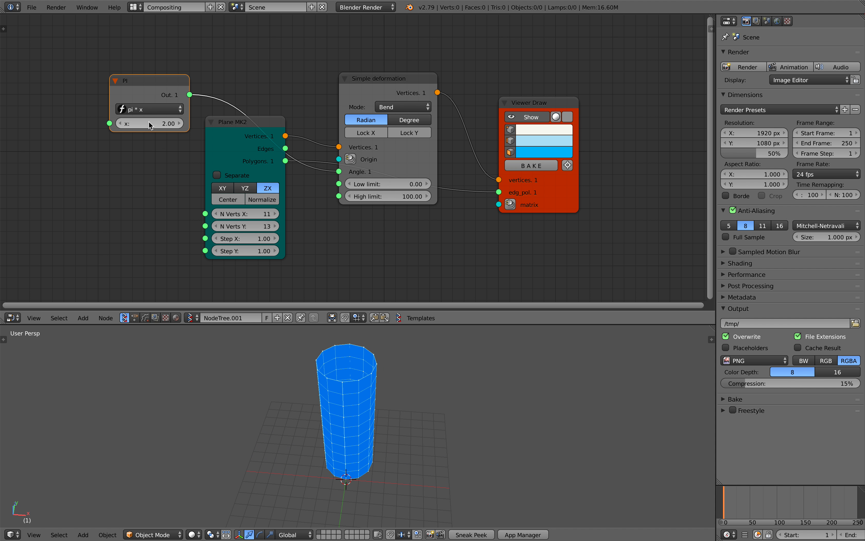
pyautogui.moveTo(160, 123); pyautogui.dragTo(139, 124)
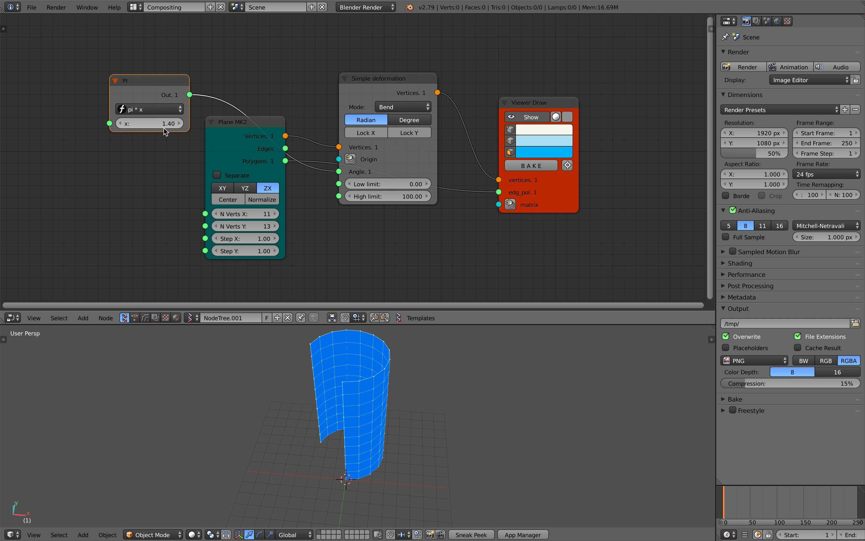
# Move the Plane node below the Pi node and save over sv_bend_plane_001.blend
pyautogui.scroll(-1, 163, 127)
pyautogui.moveTo(257, 131); pyautogui.dragTo(215, 152)
pyautogui.moveTo(322, 354)
pyautogui.mouseDown(button='middle')
pyautogui.moveTo(350, 351)
pyautogui.moveTo(348, 369)
pyautogui.moveTo(333, 361)
pyautogui.mouseUp(button='middle')
pyautogui.hotkey('ctrl', 's')
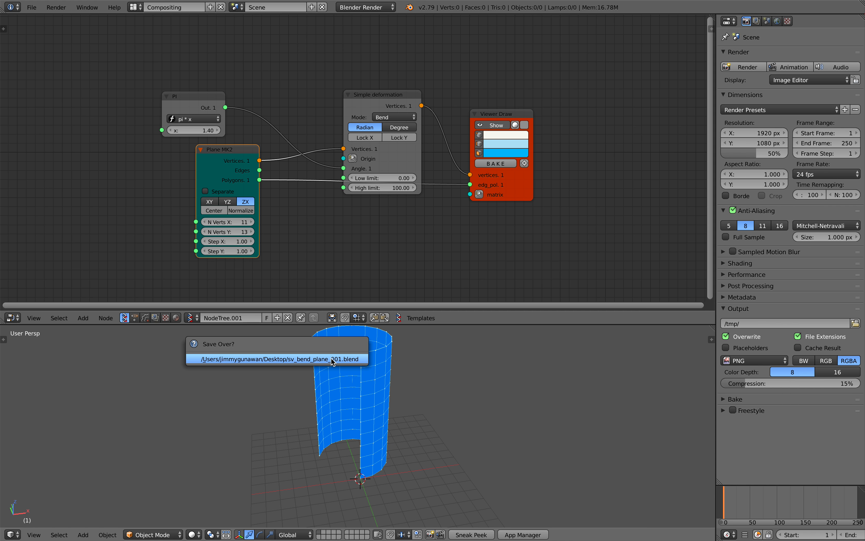
pyautogui.click(333, 359)
# Spread out the Plane, Viewer Draw and Simple deformation nodes so the links between them are easier to follow
pyautogui.scroll(-1, 263, 172)
pyautogui.moveTo(263, 171)
pyautogui.mouseDown()
pyautogui.moveTo(236, 184)
pyautogui.moveTo(178, 175)
pyautogui.mouseUp()
pyautogui.moveTo(459, 183); pyautogui.dragTo(474, 199)
pyautogui.moveTo(398, 159); pyautogui.dragTo(418, 137)
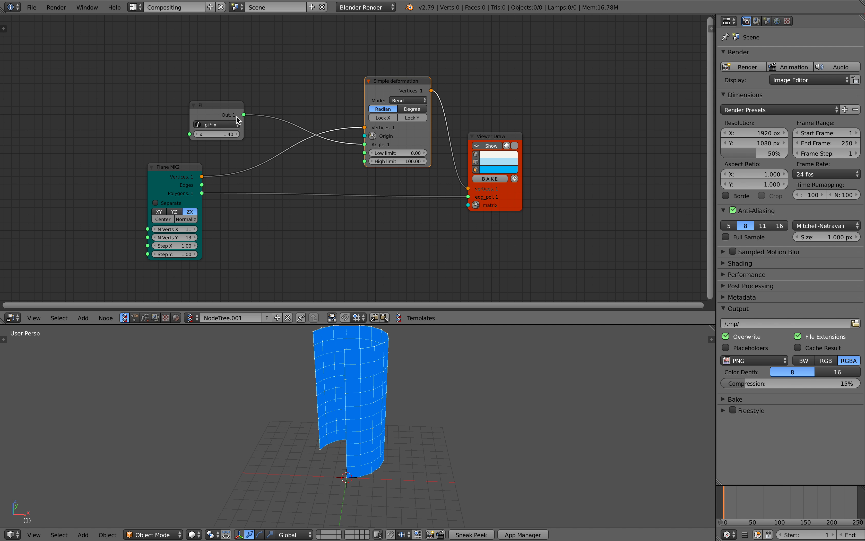
# Move the Pi and Plane nodes to make room and add a Hexa Grid MK1 node below them
pyautogui.moveTo(220, 118); pyautogui.dragTo(222, 100)
pyautogui.moveTo(173, 168); pyautogui.dragTo(123, 160)
pyautogui.hotkey('alt', 'space')
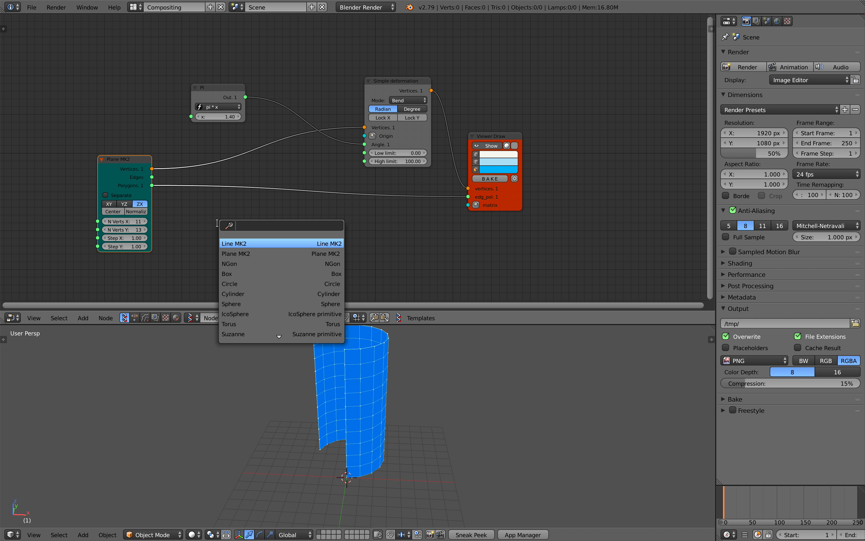
pyautogui.write('hexa')
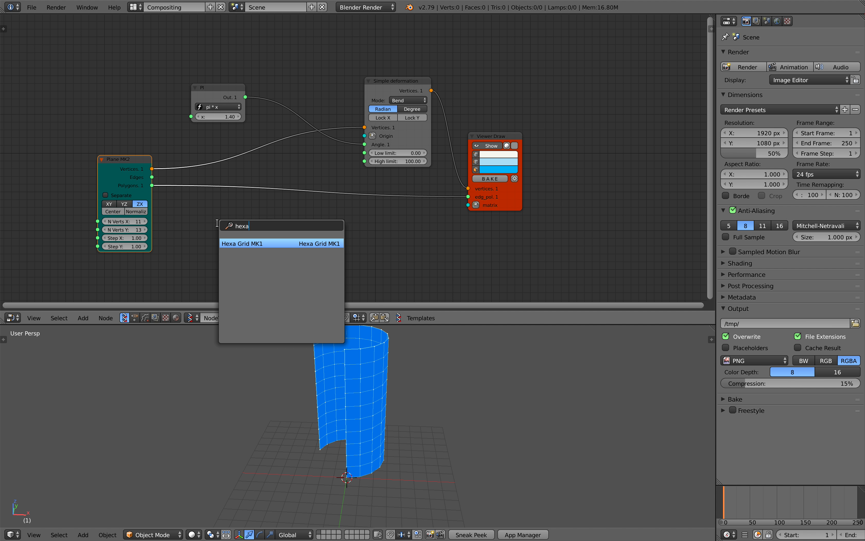
pyautogui.press('Return')
pyautogui.click(217, 223)
# Connect a Viewer Draw node to the Hexa Grid node and save over sv_bend_plane_001.blend
pyautogui.moveTo(242, 230); pyautogui.dragTo(228, 188, button='middle')
pyautogui.rightClick(230, 192)
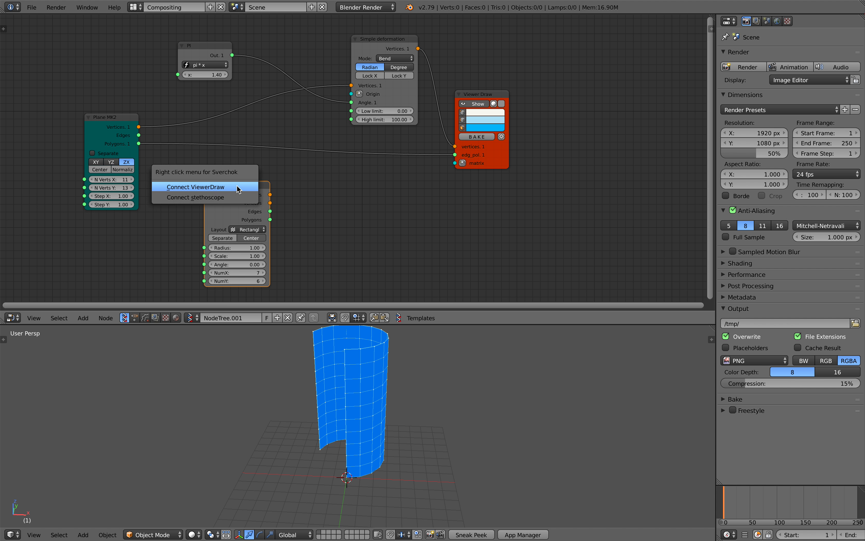
pyautogui.click(230, 185)
pyautogui.moveTo(380, 334); pyautogui.dragTo(382, 389, button='middle')
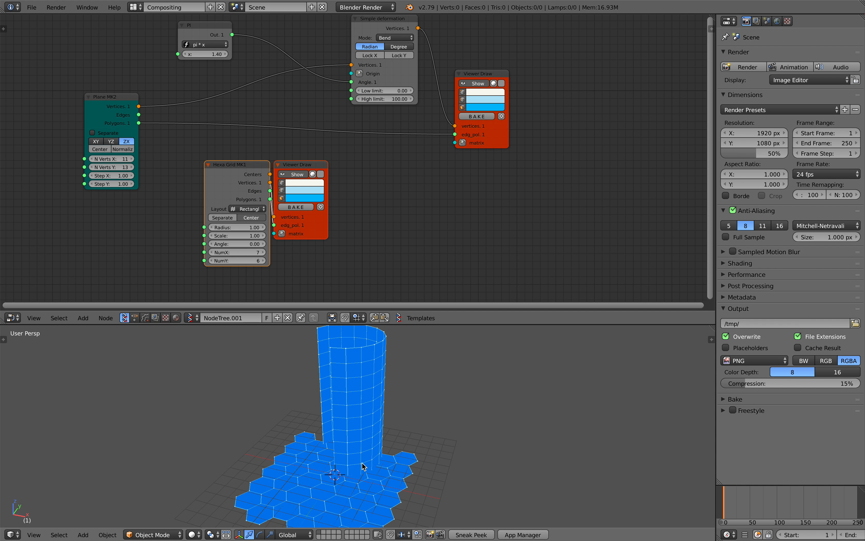
pyautogui.hotkey('ctrl', 's')
pyautogui.moveTo(360, 451)
pyautogui.mouseDown(button='middle')
pyautogui.moveTo(382, 444)
pyautogui.moveTo(347, 443)
pyautogui.mouseUp(button='middle')
pyautogui.click(383, 442)
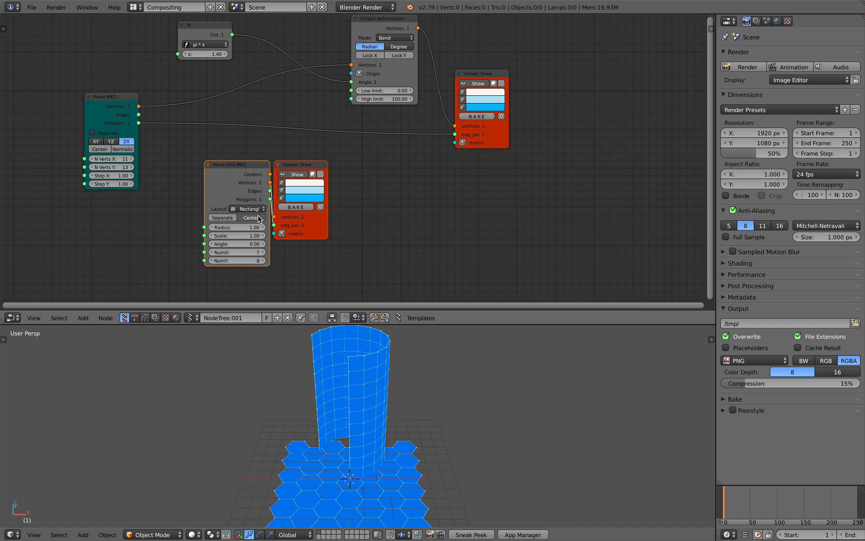
# Spread the Hexa Grid node and its Viewer Draw apart, leaving space for another node between them
pyautogui.moveTo(238, 176); pyautogui.dragTo(192, 190)
pyautogui.moveTo(301, 167); pyautogui.dragTo(343, 182)
pyautogui.moveTo(211, 187); pyautogui.dragTo(202, 185)
pyautogui.scroll(-1, 381, 422)
pyautogui.moveTo(381, 422); pyautogui.dragTo(327, 431, button='middle')
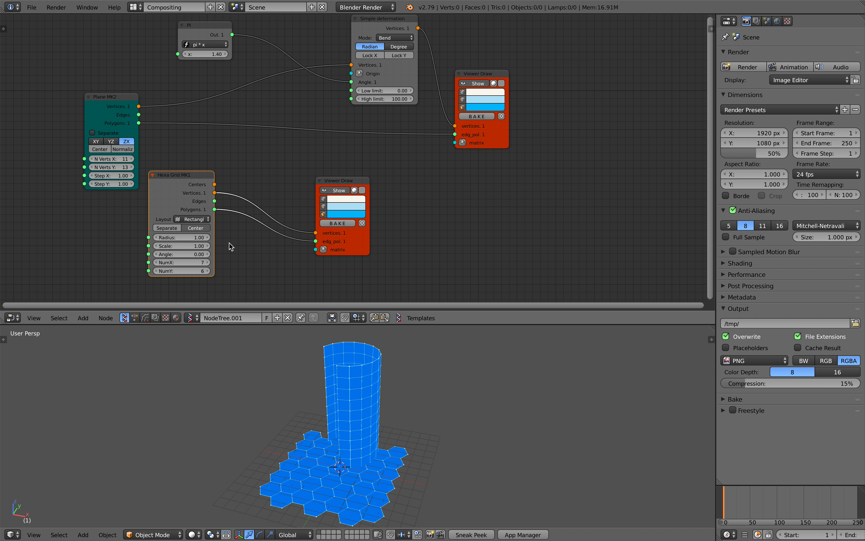
pyautogui.moveTo(189, 182); pyautogui.dragTo(181, 192)
pyautogui.moveTo(322, 368); pyautogui.dragTo(343, 397, button='middle')
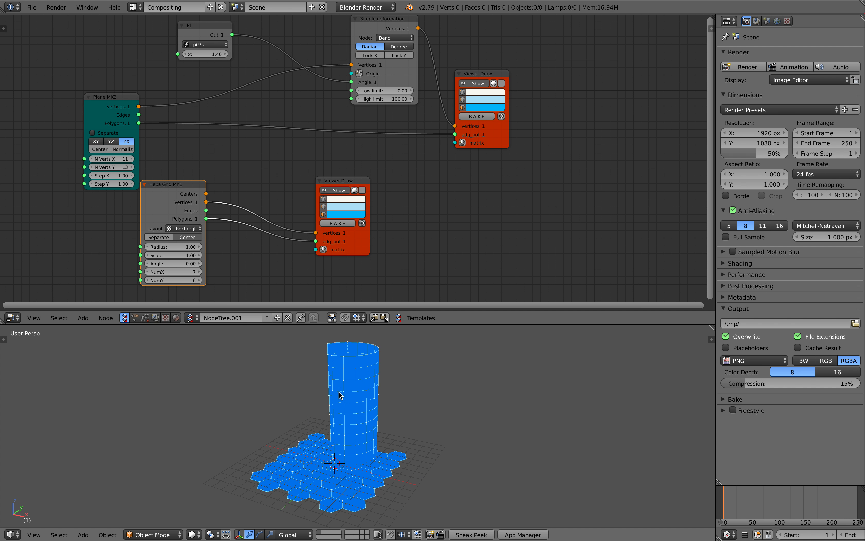
# Add a Vector Rewire node on the Vertices link between the Hexa Grid and its Viewer Draw
pyautogui.hotkey('shift', 'a')
pyautogui.click(242, 187)
pyautogui.write('rew')
pyautogui.press('Return')
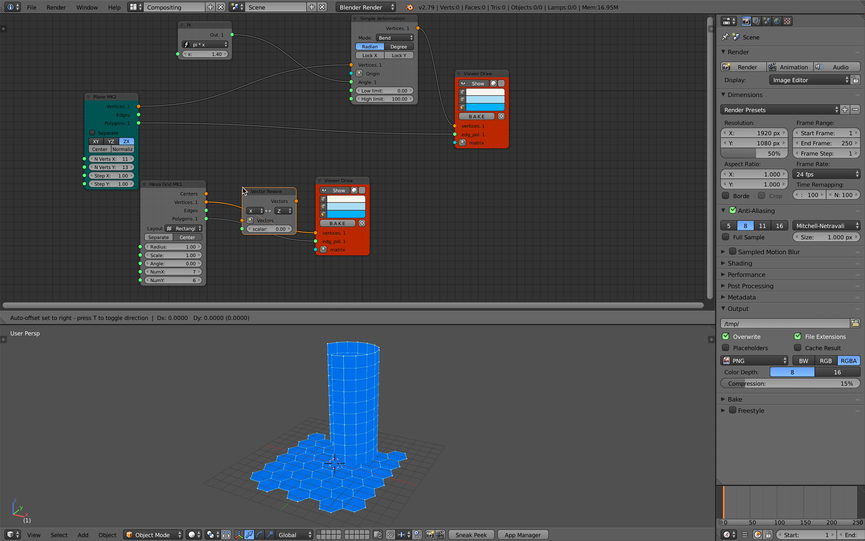
pyautogui.click(266, 194)
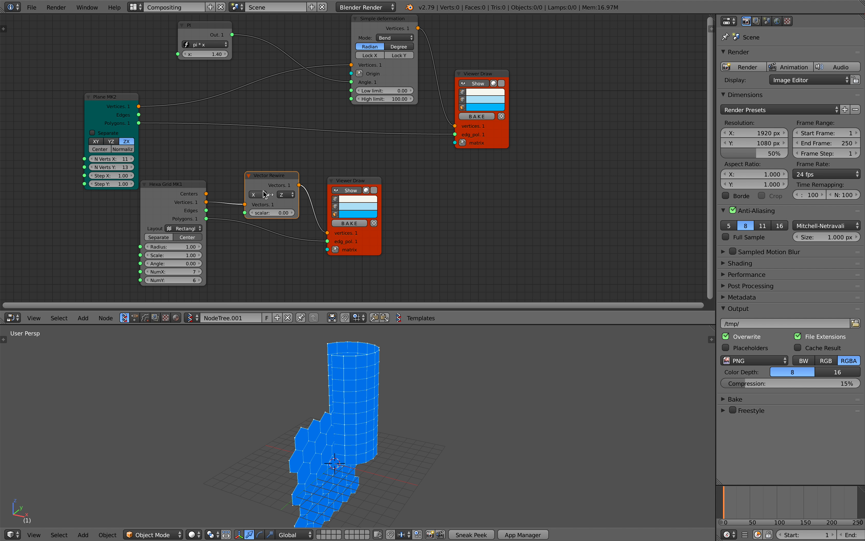
# Set the Vector Rewire node to swap Z with Y so the hexagon grid stands upright, and save over the file
pyautogui.click(265, 197)
pyautogui.click(266, 177)
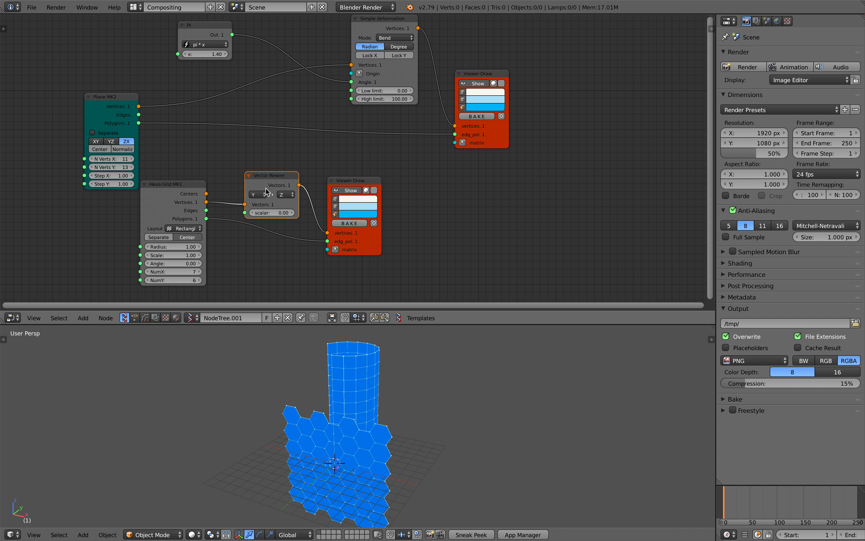
pyautogui.moveTo(301, 417); pyautogui.dragTo(319, 412, button='middle')
pyautogui.scroll(1, 338, 406)
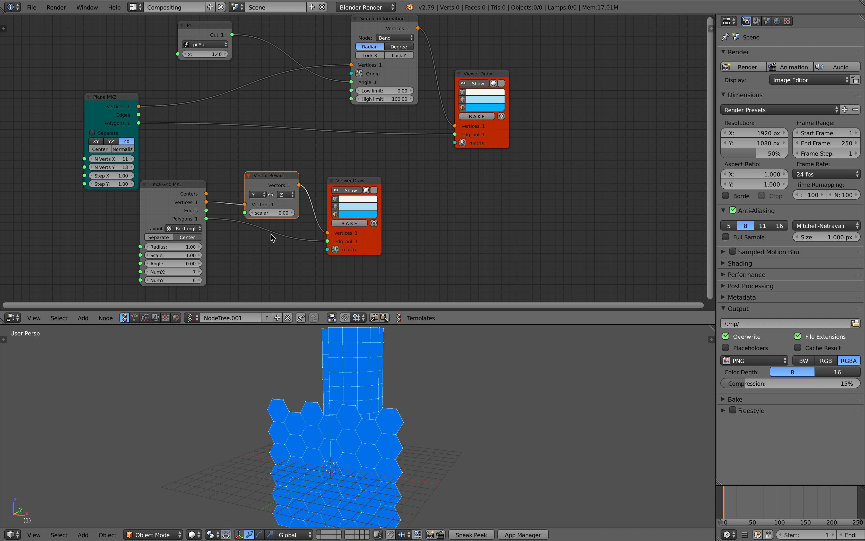
pyautogui.click(256, 195)
pyautogui.click(273, 169)
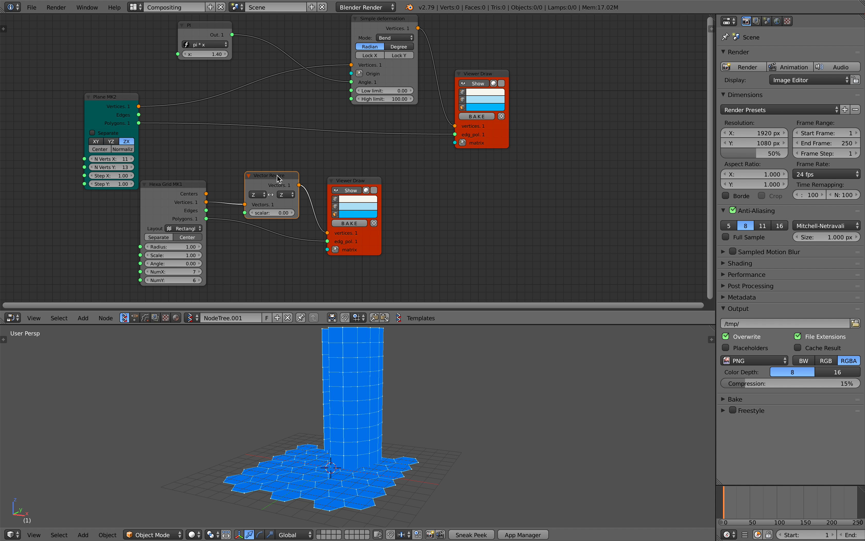
pyautogui.click(288, 195)
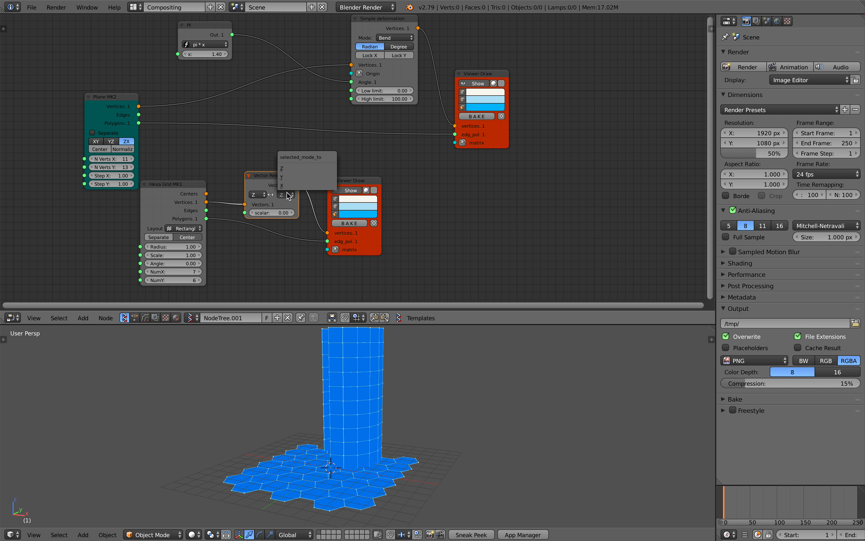
pyautogui.click(293, 179)
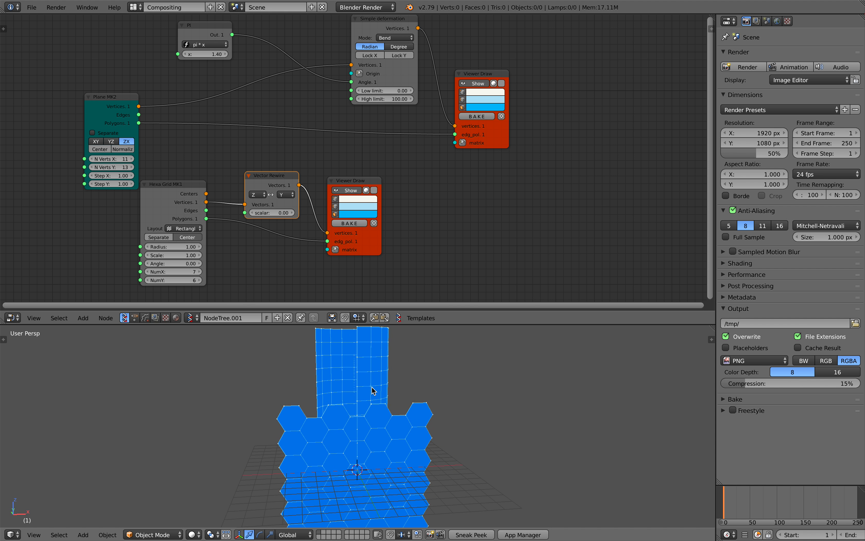
pyautogui.hotkey('ctrl', 's')
pyautogui.click(362, 390)
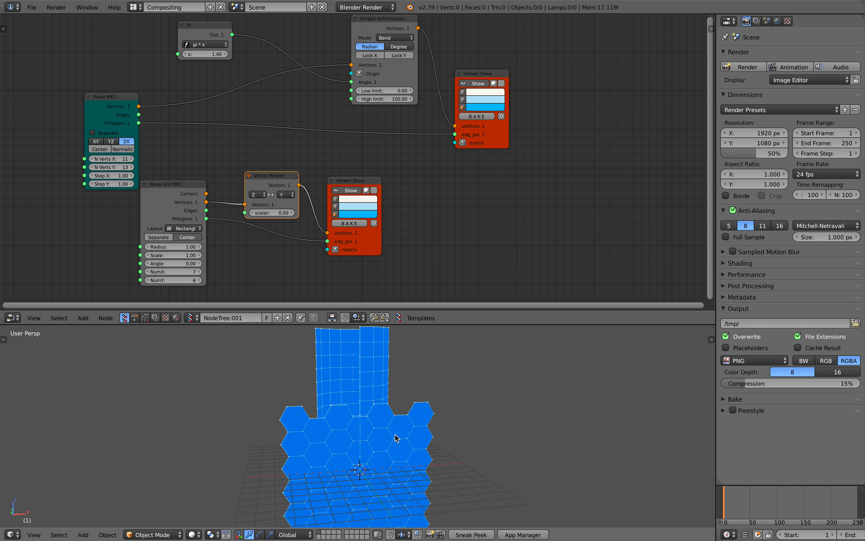
# Change the polygon colour of the hexagon grid's Viewer Draw to orange
pyautogui.click(361, 214)
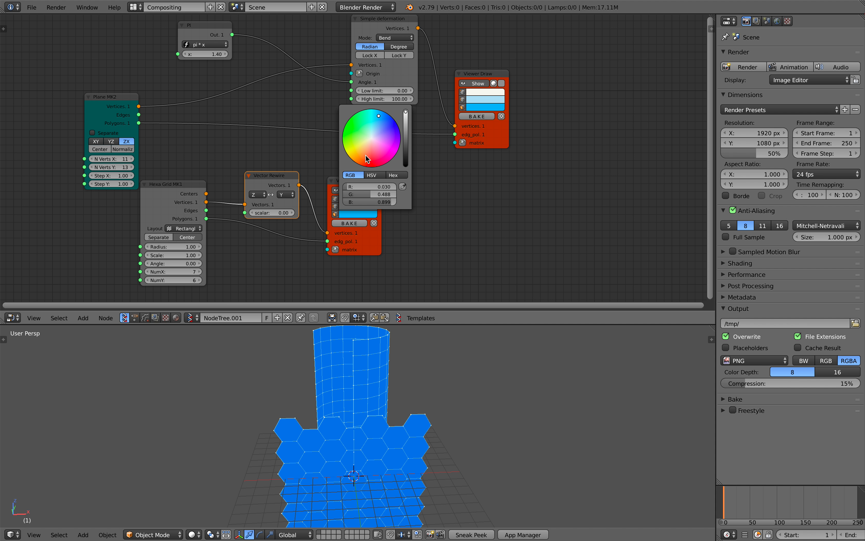
pyautogui.moveTo(365, 156)
pyautogui.mouseDown()
pyautogui.moveTo(366, 145)
pyautogui.moveTo(366, 151)
pyautogui.mouseUp()
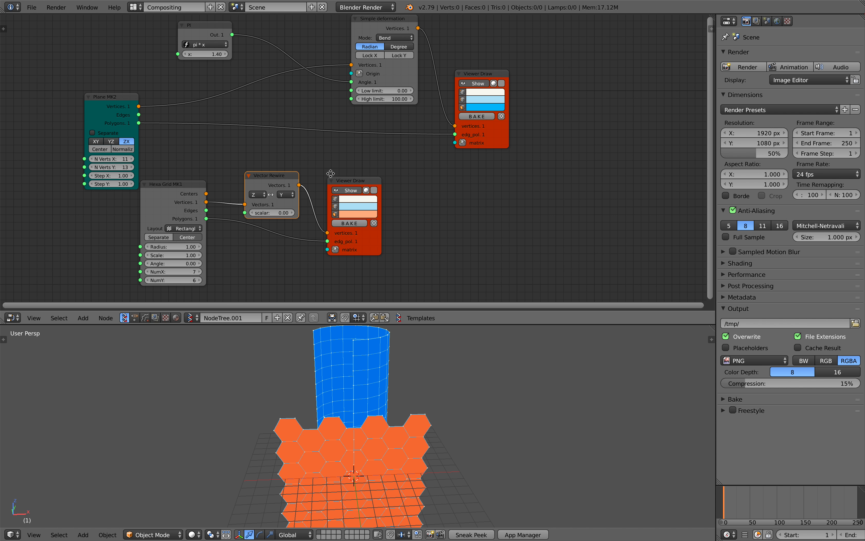
pyautogui.moveTo(330, 174); pyautogui.dragTo(346, 180, button='middle')
# Rearrange the Hexa Grid, Vector Rewire and orange Viewer Draw nodes into a separate row below the plane setup
pyautogui.moveTo(359, 185); pyautogui.dragTo(498, 244)
pyautogui.scroll(-1, 414, 211)
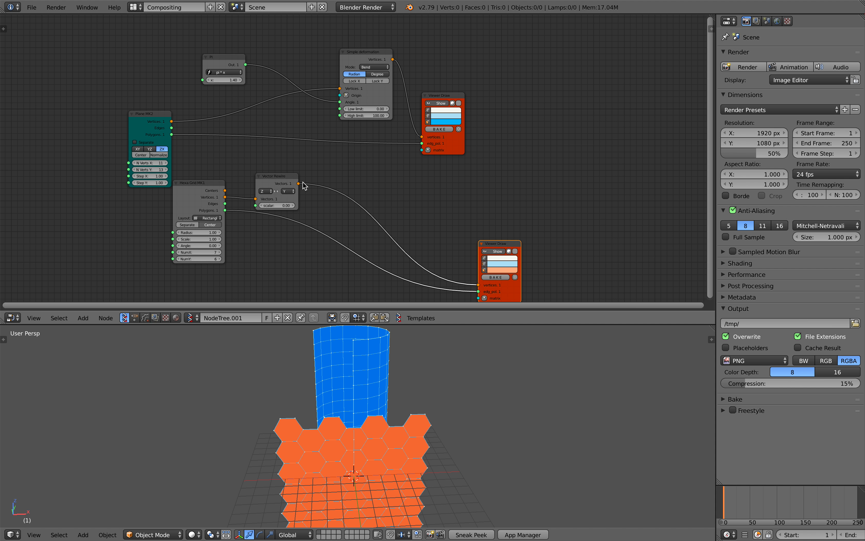
pyautogui.moveTo(278, 176); pyautogui.dragTo(312, 199)
pyautogui.moveTo(223, 189); pyautogui.dragTo(189, 232)
pyautogui.moveTo(312, 208); pyautogui.dragTo(277, 226)
pyautogui.moveTo(497, 245); pyautogui.dragTo(486, 255)
pyautogui.moveTo(386, 351); pyautogui.dragTo(371, 359, button='middle')
# Hide the bent plane by turning off Show on its Viewer Draw node
pyautogui.click(439, 106)
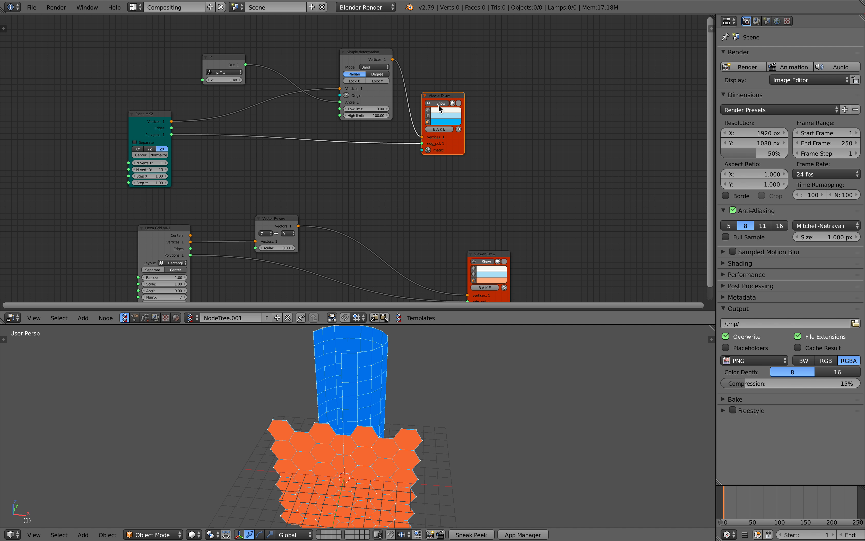
pyautogui.click(443, 103)
pyautogui.moveTo(375, 79); pyautogui.dragTo(380, 54, button='middle')
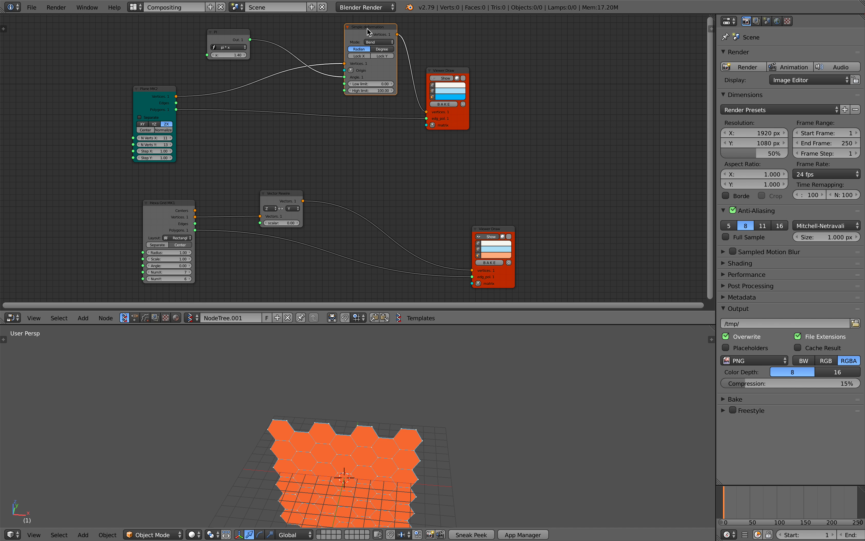
pyautogui.hotkey('shift', 'd')
pyautogui.click(408, 164)
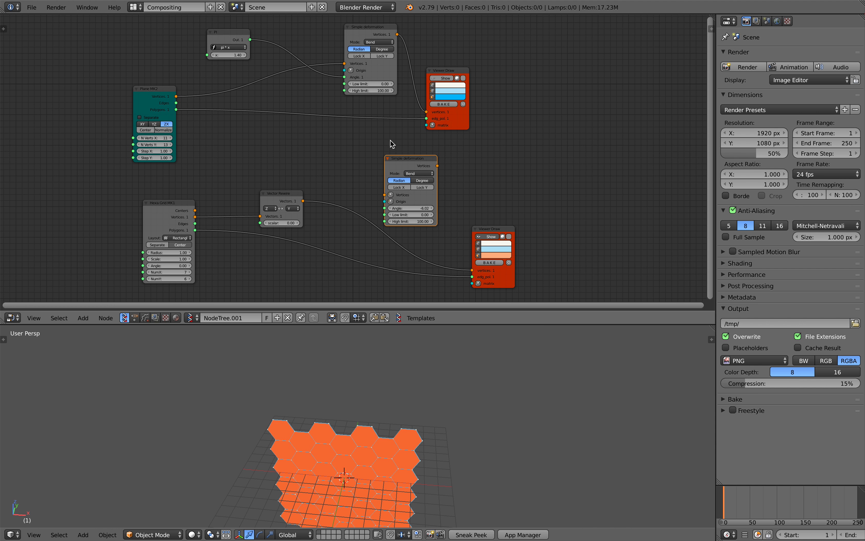
pyautogui.press('x')
# Move the Pi node beside Simple deformation and duplicate both nodes together above the hexagon grid's link to its viewer
pyautogui.moveTo(235, 35); pyautogui.dragTo(282, 30)
pyautogui.keyDown('shift'); pyautogui.click(363, 34); pyautogui.keyUp('shift')
pyautogui.hotkey('shift', 'd')
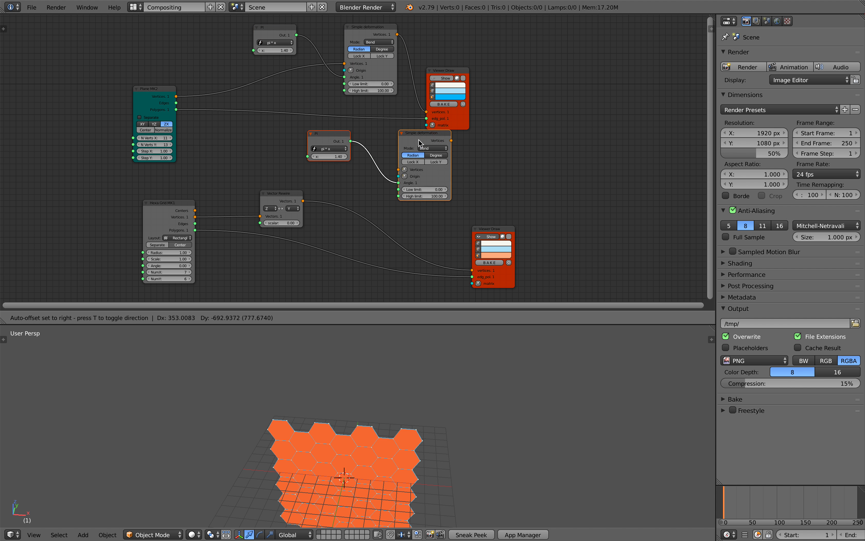
pyautogui.click(420, 152)
# Route the Vector Rewire output through the duplicated Simple deformation node into the orange Viewer Draw's vertices input, and save over the file
pyautogui.scroll(2, 372, 201)
pyautogui.moveTo(369, 203); pyautogui.dragTo(365, 180, button='middle')
pyautogui.moveTo(272, 183); pyautogui.dragTo(402, 168)
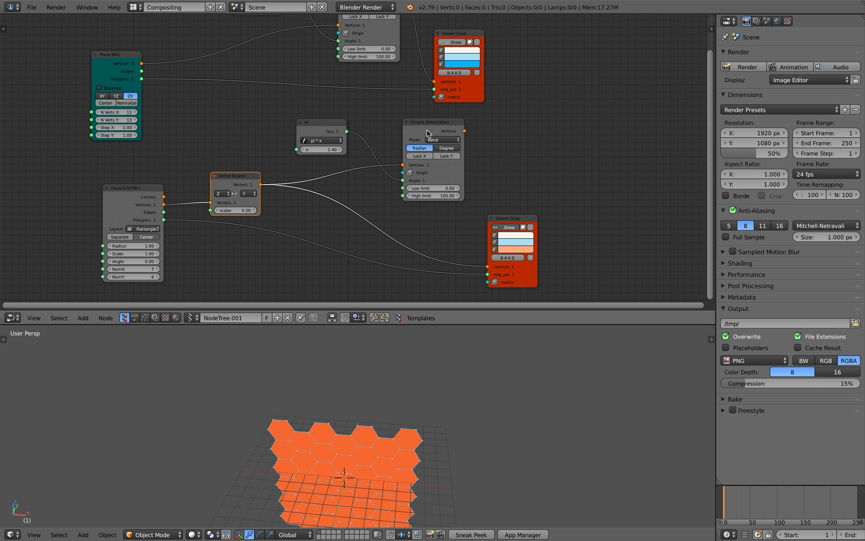
pyautogui.moveTo(426, 128); pyautogui.dragTo(465, 200)
pyautogui.moveTo(486, 264); pyautogui.dragTo(487, 267)
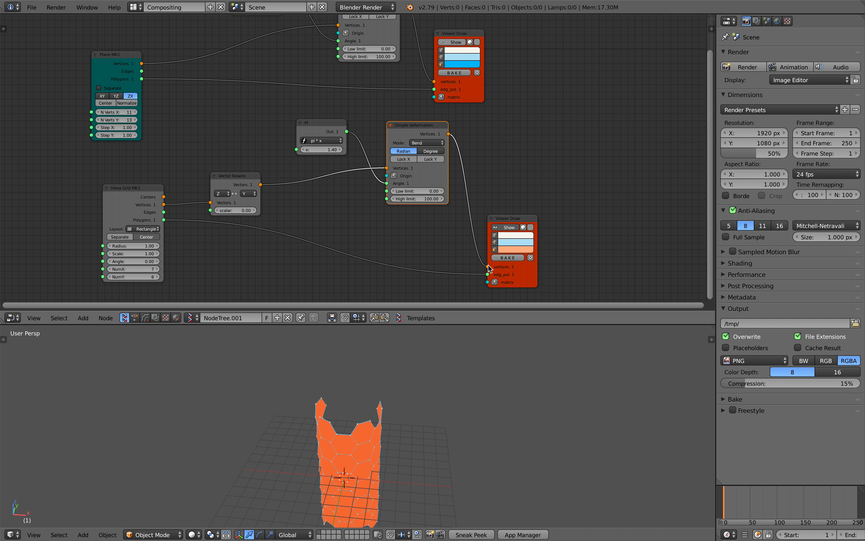
pyautogui.moveTo(421, 414)
pyautogui.mouseDown(button='middle')
pyautogui.moveTo(395, 387)
pyautogui.moveTo(341, 365)
pyautogui.mouseUp(button='middle')
pyautogui.hotkey('ctrl', 's')
pyautogui.click(395, 387)
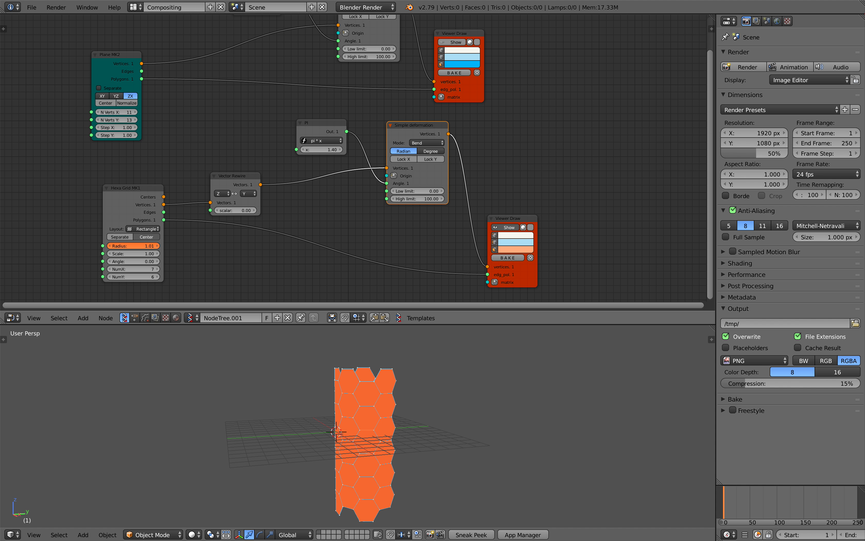
# Set the Hexa Grid radius to 1.16 and save over the file
pyautogui.moveTo(133, 246); pyautogui.dragTo(140, 246)
pyautogui.moveTo(288, 416); pyautogui.dragTo(361, 380, button='middle')
pyautogui.hotkey('ctrl', 's')
pyautogui.click(375, 404)
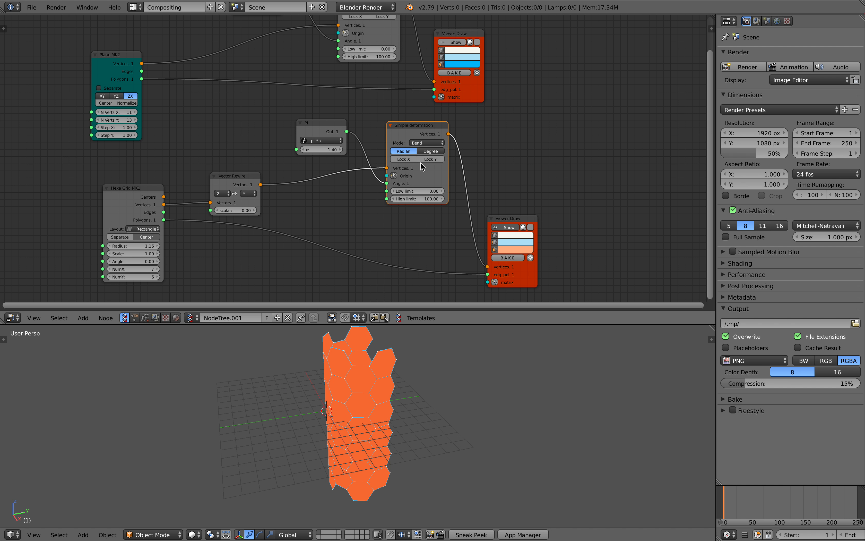
# Change the polygon colour of the hexagon tube's Viewer Draw from orange to red
pyautogui.click(530, 247)
pyautogui.click(529, 175)
pyautogui.moveTo(527, 181); pyautogui.dragTo(526, 188)
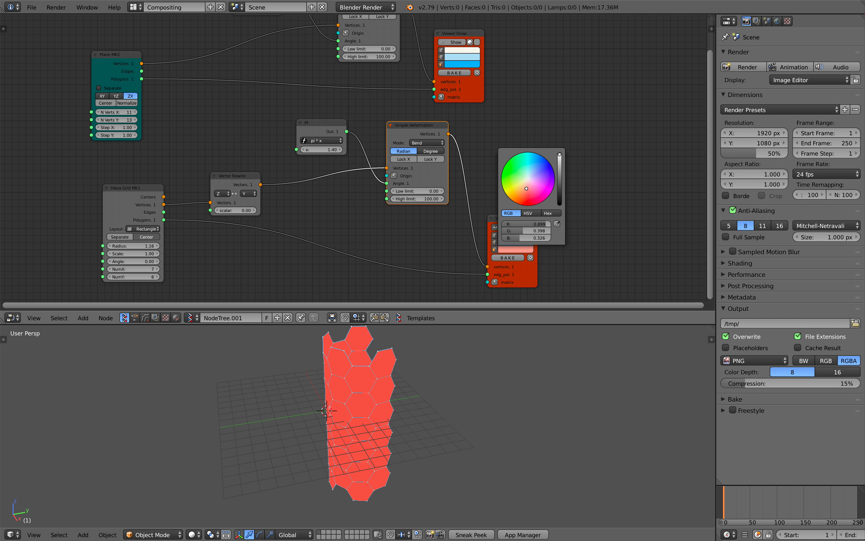
pyautogui.moveTo(361, 392)
pyautogui.mouseDown(button='middle')
pyautogui.moveTo(343, 400)
pyautogui.moveTo(299, 380)
pyautogui.moveTo(389, 391)
pyautogui.moveTo(358, 435)
pyautogui.moveTo(276, 377)
pyautogui.moveTo(372, 396)
pyautogui.mouseUp(button='middle')
pyautogui.scroll(1, 392, 243)
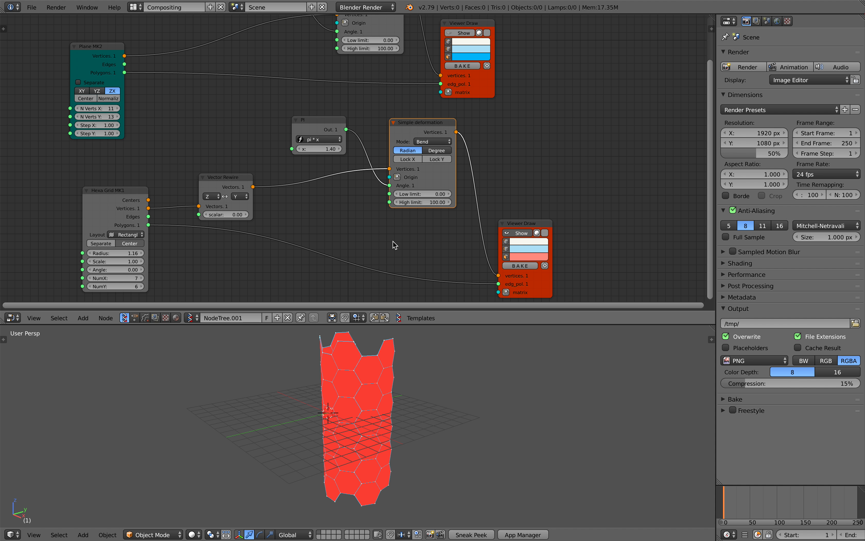
# Increase the duplicated pi * x node's x value to 2.11 and save over sv_bend_plane_001.blend
pyautogui.moveTo(393, 241); pyautogui.dragTo(408, 226, button='middle')
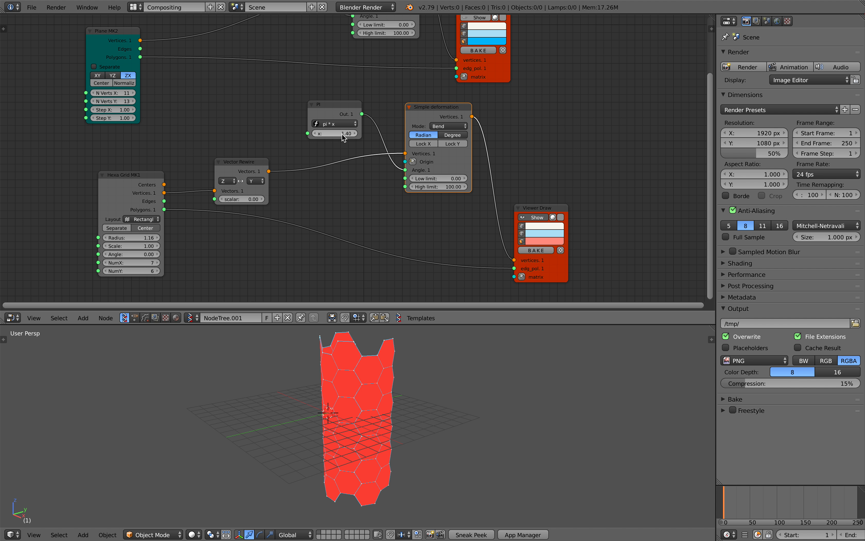
pyautogui.moveTo(334, 133); pyautogui.dragTo(354, 133)
pyautogui.hotkey('ctrl', 's')
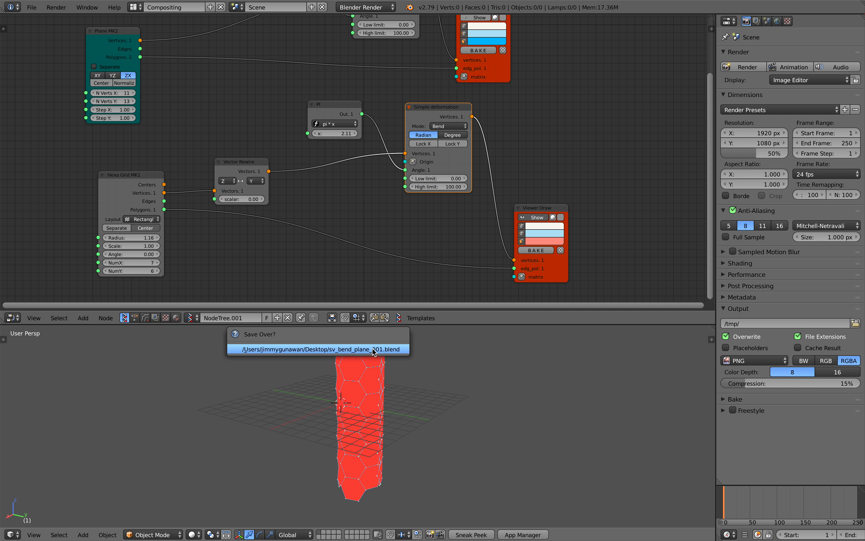
pyautogui.click(372, 351)
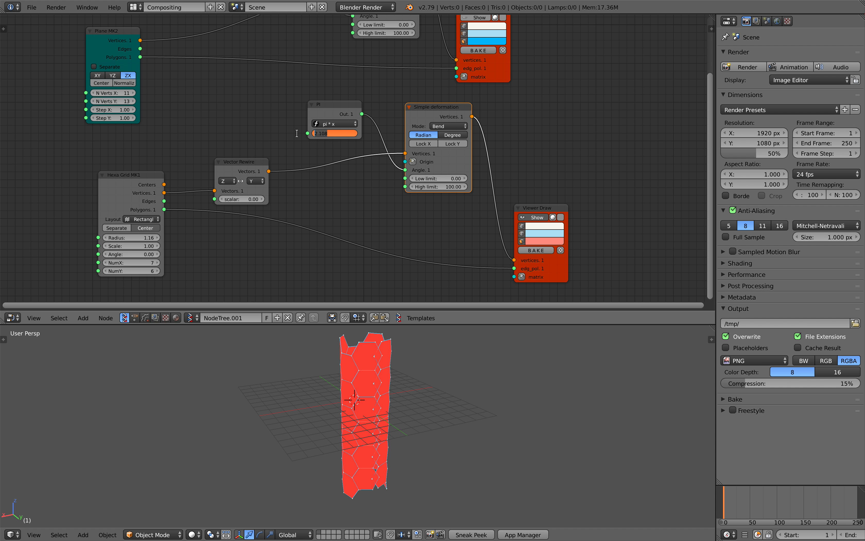
# Set the duplicated pi * x node's x value to 2 for a full-circle bend of the hexagon grid, and save the file
pyautogui.write('2')
pyautogui.press('Return')
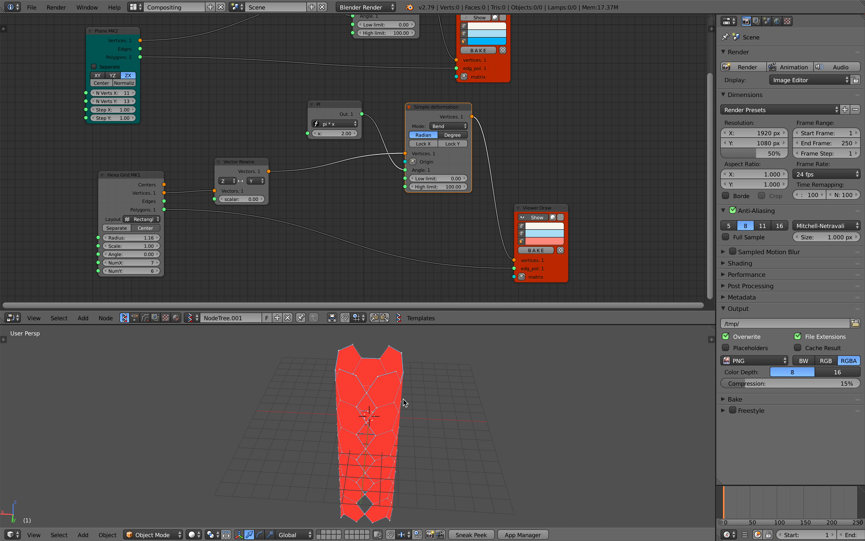
pyautogui.moveTo(403, 398); pyautogui.dragTo(372, 375, button='middle')
pyautogui.hotkey('ctrl', 's')
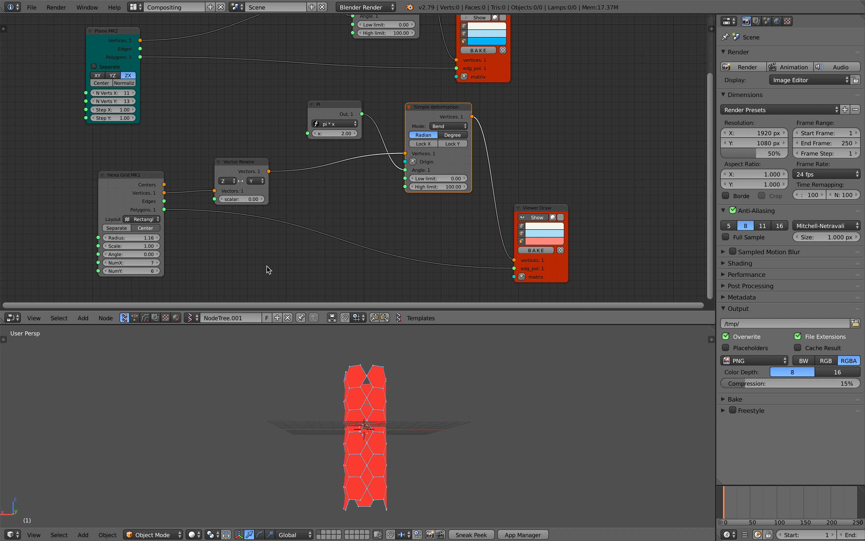
pyautogui.scroll(2, 267, 266)
pyautogui.scroll(2, 355, 367)
pyautogui.scroll(2, 362, 383)
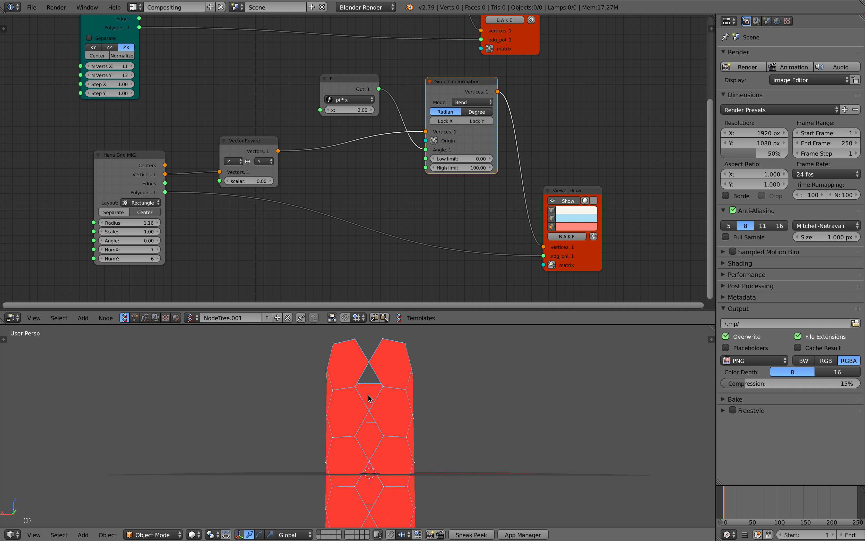
pyautogui.moveTo(370, 373); pyautogui.dragTo(372, 387, button='middle')
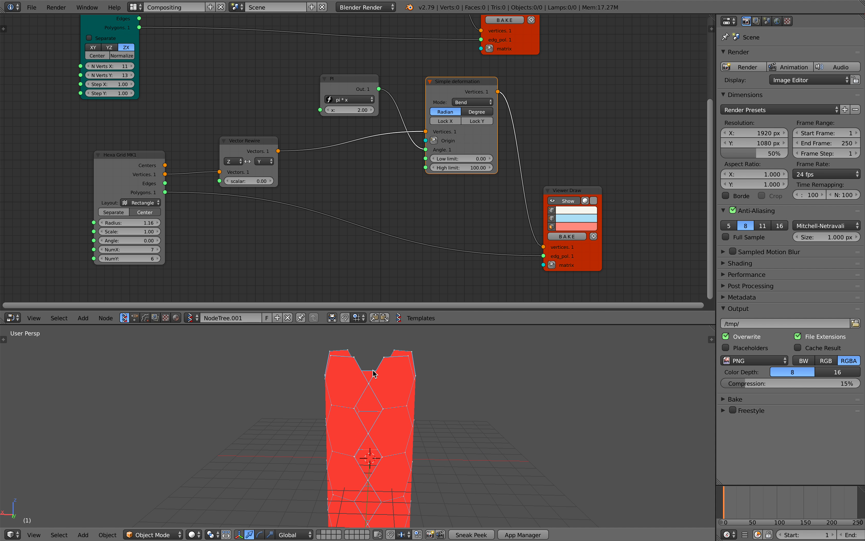
# Turn on shaded polygon display for the hexagon tube's Viewer Draw and set the Hexa Grid's NumX to 8
pyautogui.scroll(-3, 373, 373)
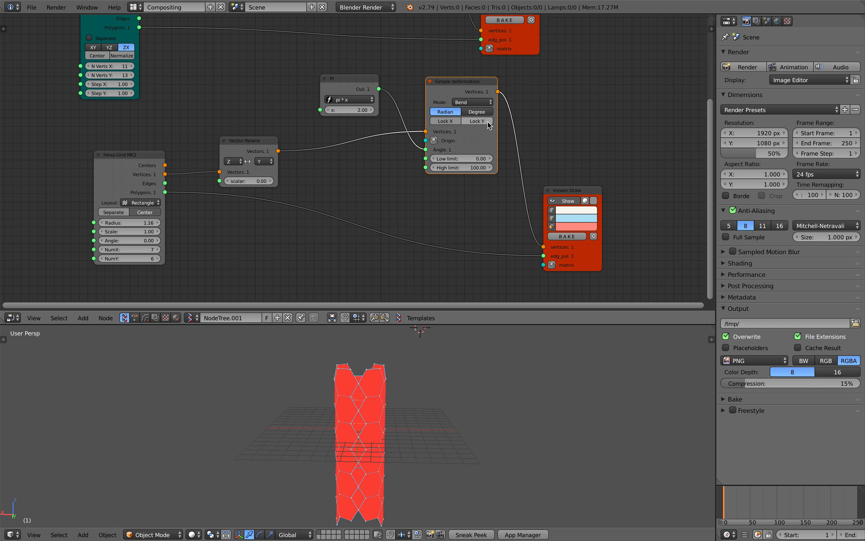
pyautogui.click(590, 203)
pyautogui.keyDown('shift'); pyautogui.scroll(-1, 431, 373); pyautogui.keyUp('shift')
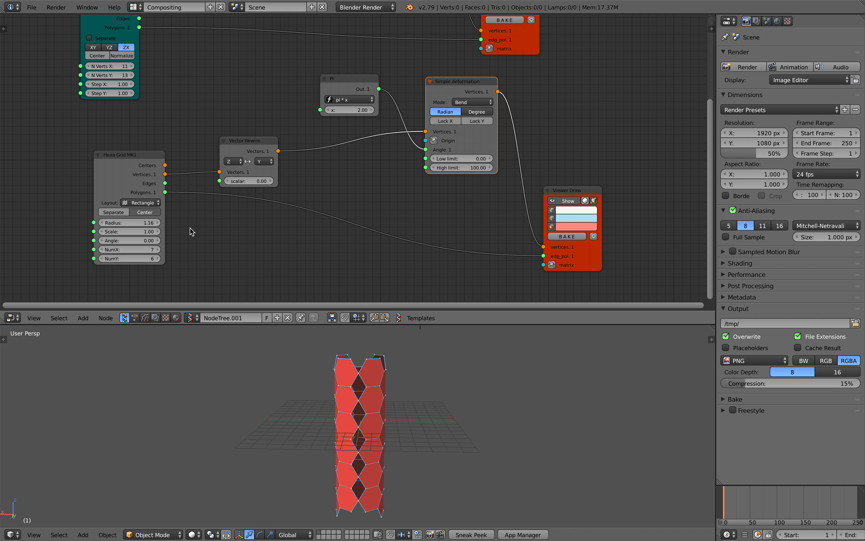
pyautogui.scroll(1, 279, 232)
pyautogui.click(148, 251)
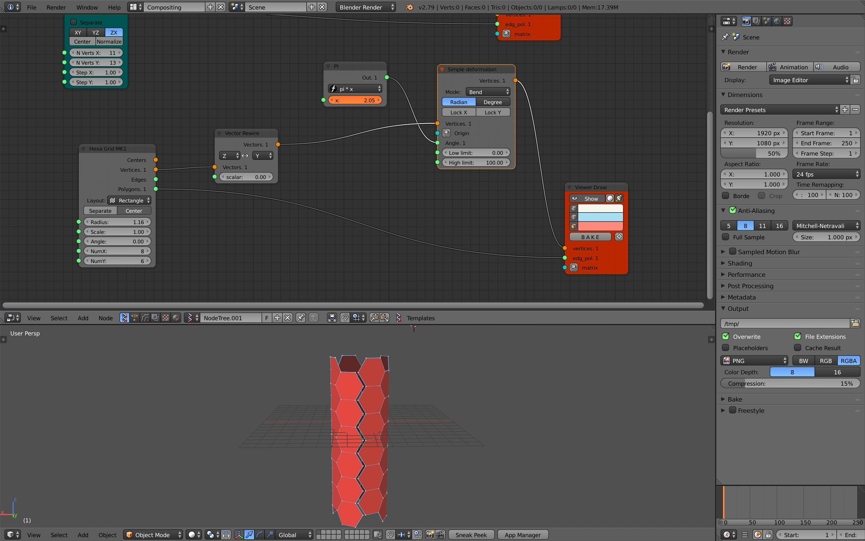
# Set the duplicated pi * x node's x value to 2 and check the gap along the hexagon tube's seam
pyautogui.moveTo(356, 100); pyautogui.dragTo(354, 100)
pyautogui.scroll(3, 411, 347)
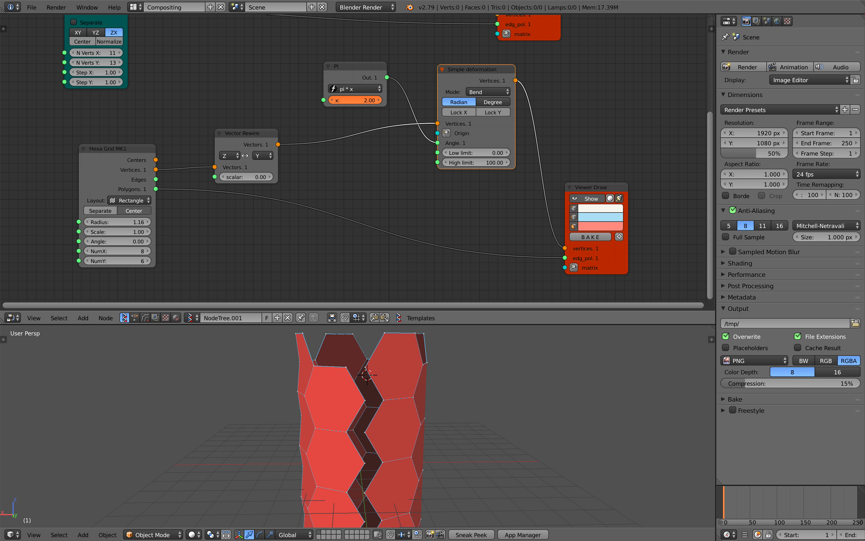
pyautogui.moveTo(384, 401); pyautogui.dragTo(385, 391, button='middle')
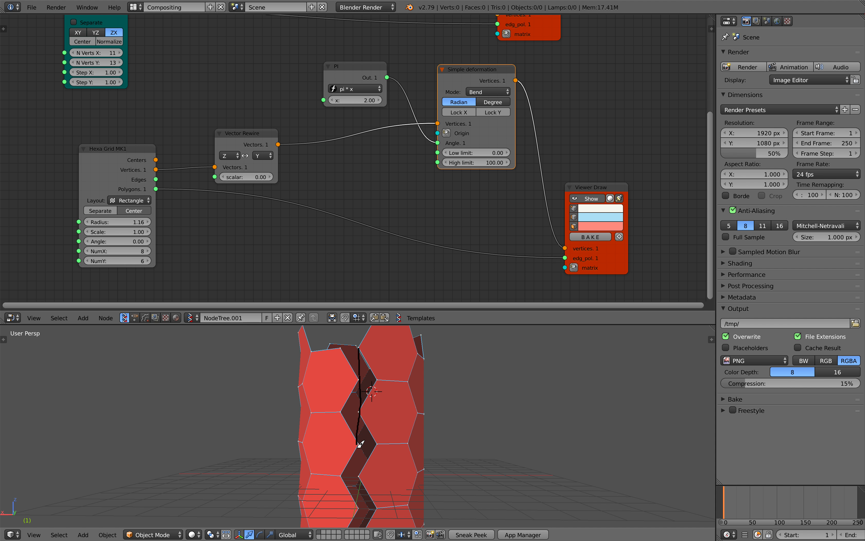
# Delete the Grease Pencil layer marking the tube's seam and set the duplicated pi * x node's x value to 2.08
pyautogui.scroll(-3, 361, 446)
pyautogui.moveTo(373, 412); pyautogui.dragTo(374, 378, button='middle')
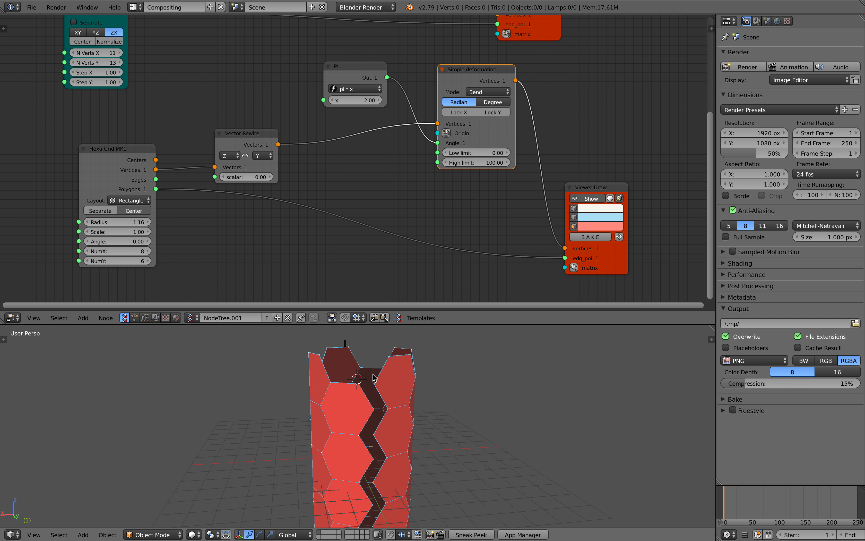
pyautogui.click(712, 339)
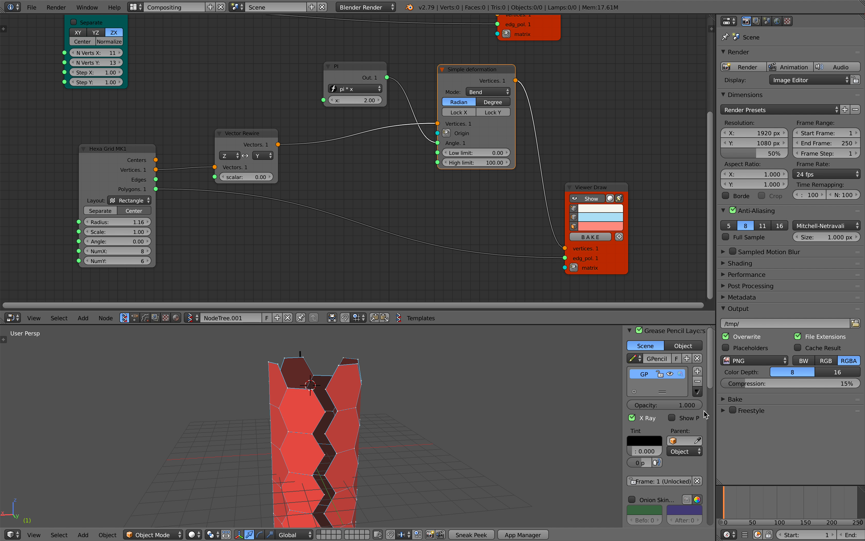
pyautogui.click(698, 381)
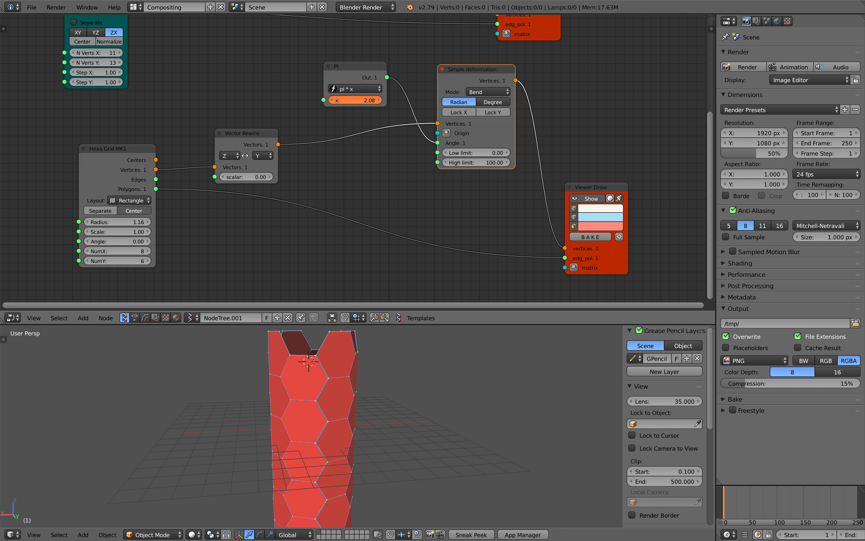
pyautogui.moveTo(372, 379); pyautogui.dragTo(383, 427, button='middle')
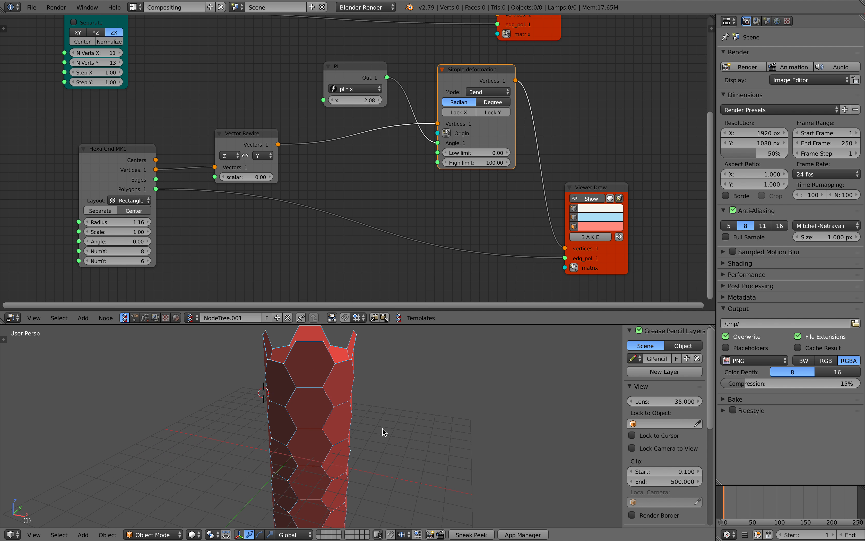
# Bake the hexagon tube to a mesh, move it about 7.28 along X, and save over the file
pyautogui.scroll(-3, 378, 426)
pyautogui.moveTo(551, 219); pyautogui.dragTo(452, 199, button='middle')
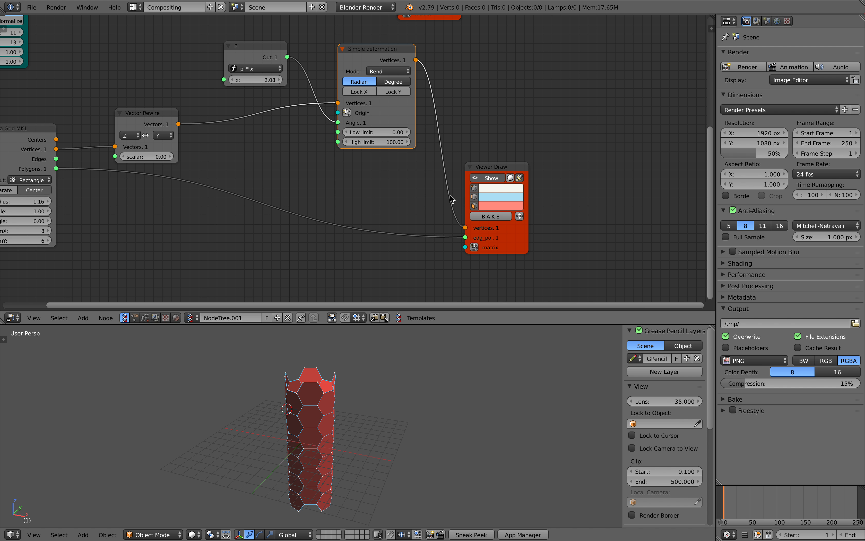
pyautogui.click(482, 217)
pyautogui.press('g')
pyautogui.press('x')
pyautogui.click(401, 404)
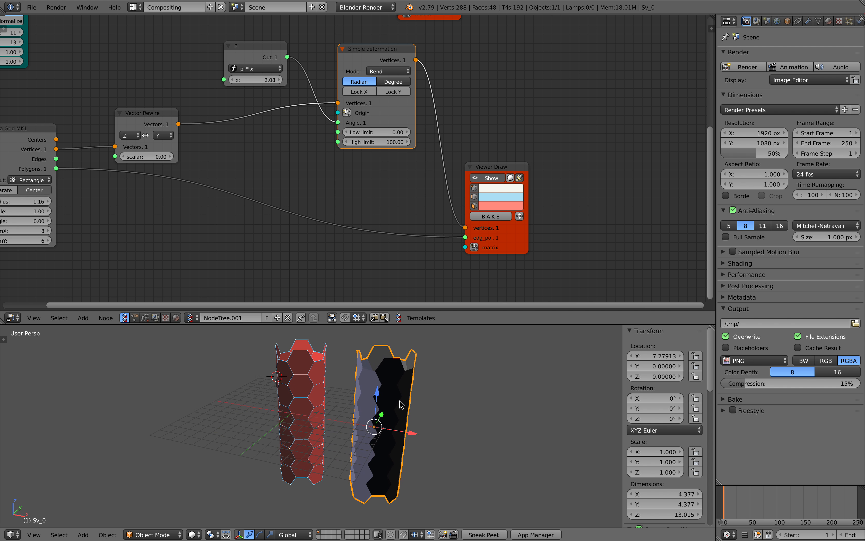
pyautogui.moveTo(401, 404)
pyautogui.mouseDown(button='middle')
pyautogui.moveTo(396, 380)
pyautogui.moveTo(425, 411)
pyautogui.moveTo(372, 424)
pyautogui.moveTo(284, 379)
pyautogui.moveTo(325, 423)
pyautogui.moveTo(419, 404)
pyautogui.moveTo(405, 393)
pyautogui.moveTo(387, 396)
pyautogui.mouseUp(button='middle')
pyautogui.hotkey('ctrl', 's')
pyautogui.click(406, 392)
# Turn Backface Culling on to examine the baked tube's face direction, and turn it off again
pyautogui.scroll(-4, 675, 463)
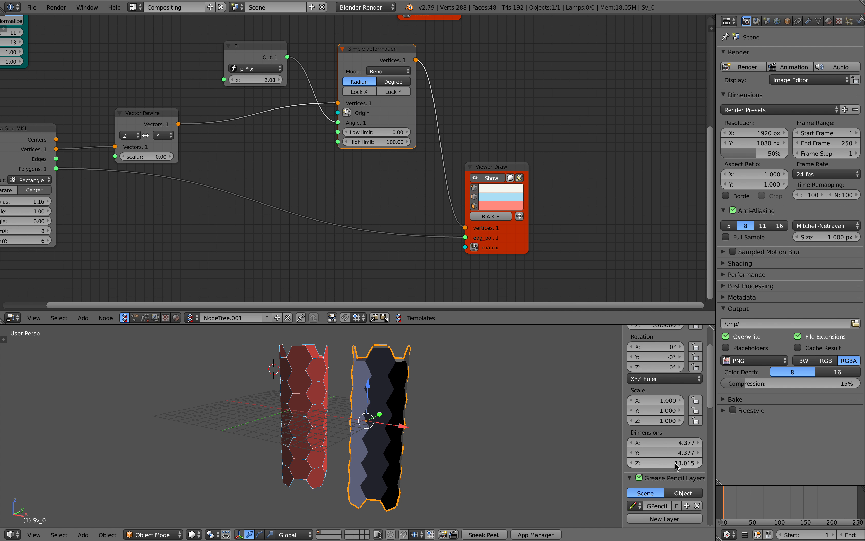
pyautogui.scroll(-10, 675, 465)
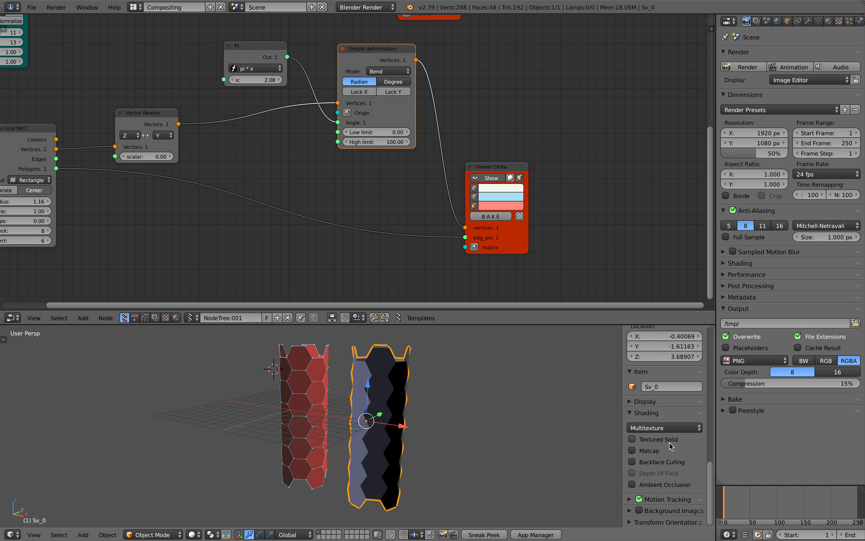
pyautogui.click(658, 460)
pyautogui.moveTo(515, 422)
pyautogui.mouseDown(button='middle')
pyautogui.moveTo(521, 432)
pyautogui.moveTo(523, 410)
pyautogui.mouseUp(button='middle')
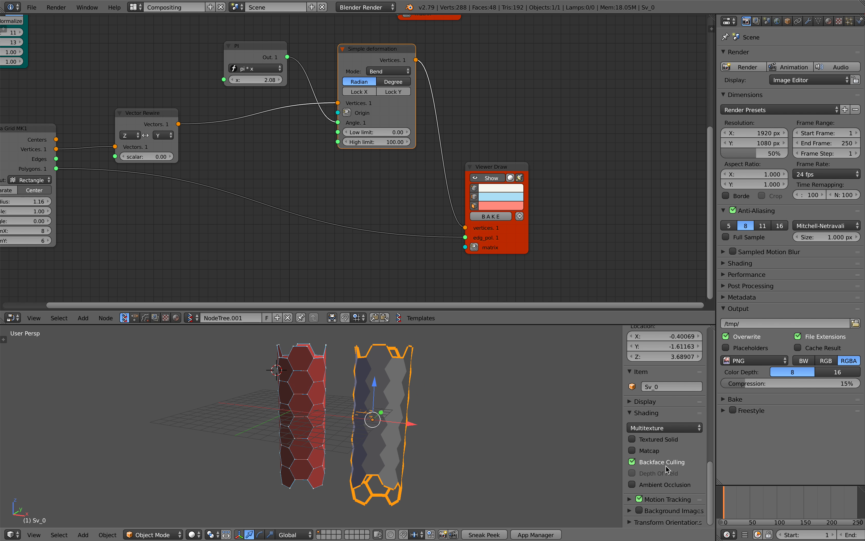
pyautogui.click(665, 465)
# Delete the baked tube mesh and save over the file
pyautogui.press('x')
pyautogui.moveTo(430, 415); pyautogui.dragTo(410, 431, button='middle')
pyautogui.click(432, 414)
pyautogui.hotkey('ctrl', 's')
pyautogui.click(419, 418)
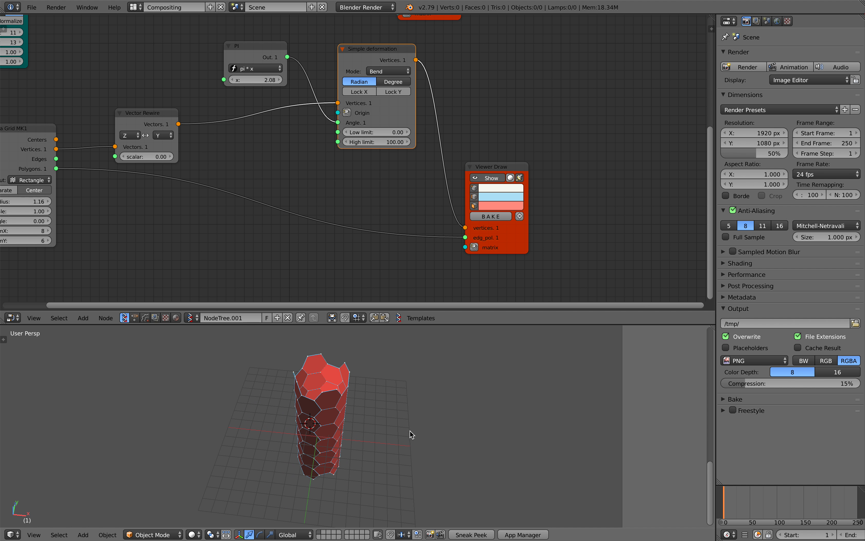
# Add a Flip normals node on the vertices link between the hexagon's Simple deformation and Viewer Draw nodes
pyautogui.moveTo(345, 182); pyautogui.dragTo(405, 216, button='middle')
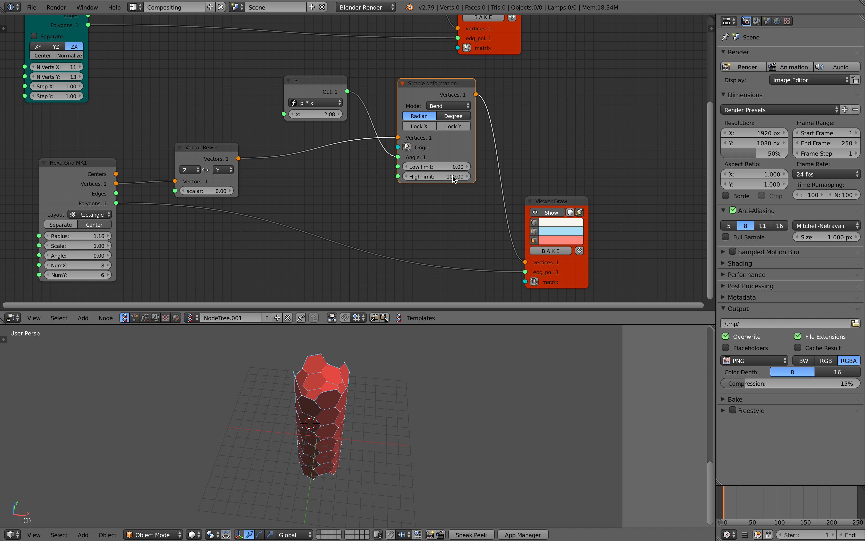
pyautogui.moveTo(543, 202); pyautogui.dragTo(571, 201)
pyautogui.hotkey('ctrl', 's')
pyautogui.click(569, 202)
pyautogui.hotkey('alt', 'space')
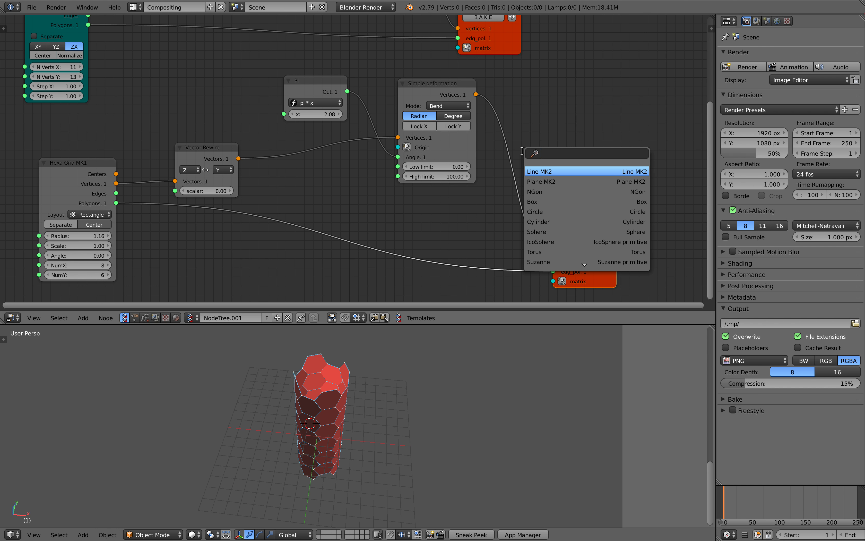
pyautogui.write('flip')
pyautogui.press('Return')
pyautogui.click(522, 150)
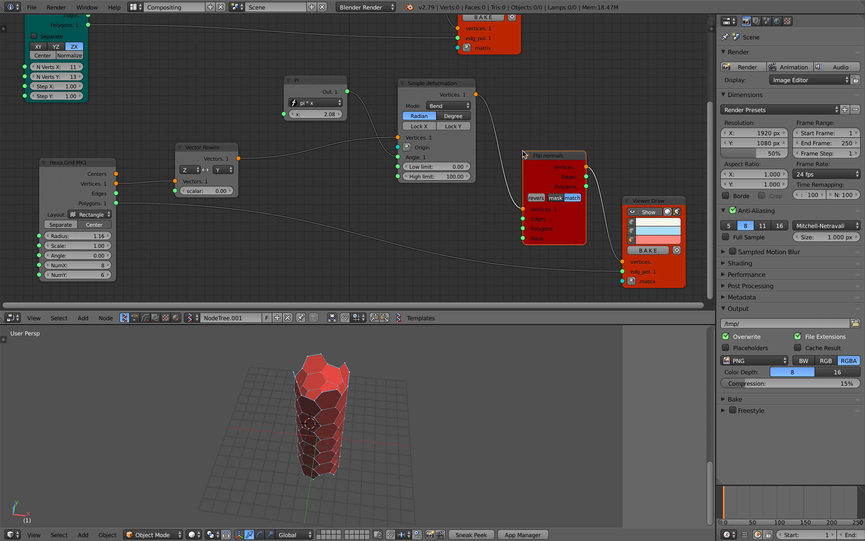
# Route the Hexa Grid's polygons through Flip normals into Viewer Draw's edg_pol input and save over the file
pyautogui.moveTo(290, 168); pyautogui.dragTo(274, 158, button='middle')
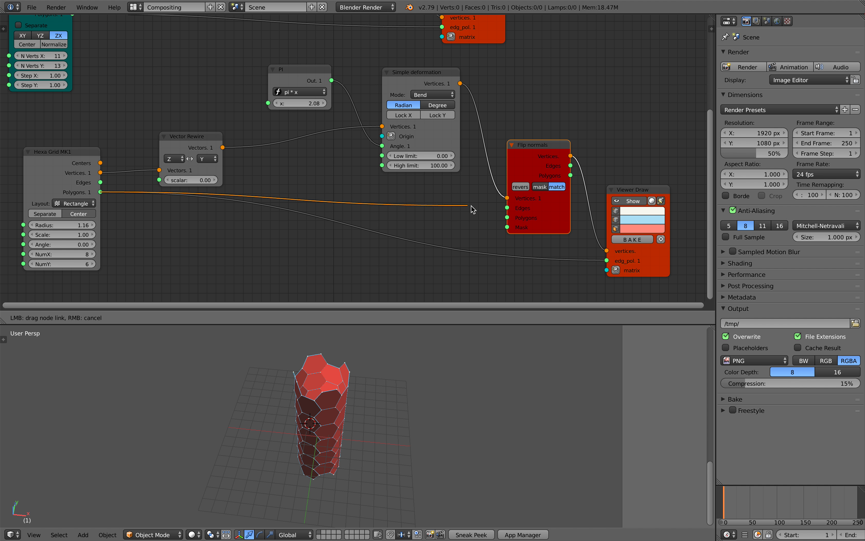
pyautogui.moveTo(506, 216); pyautogui.dragTo(507, 217)
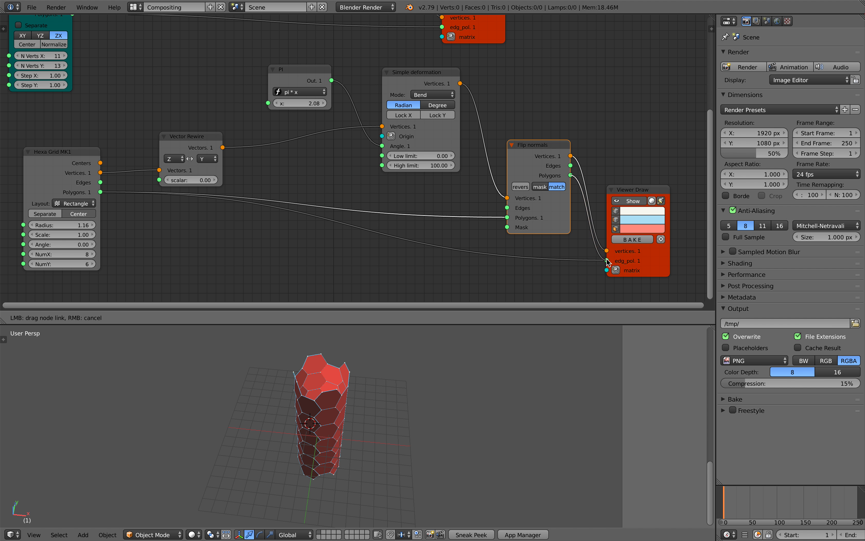
pyautogui.moveTo(607, 260); pyautogui.dragTo(607, 259)
pyautogui.hotkey('ctrl', 's')
pyautogui.moveTo(521, 360)
pyautogui.mouseDown(button='middle')
pyautogui.moveTo(368, 364)
pyautogui.moveTo(394, 372)
pyautogui.moveTo(344, 359)
pyautogui.moveTo(395, 376)
pyautogui.mouseUp(button='middle')
pyautogui.click(472, 363)
pyautogui.hotkey('ctrl', 's')
pyautogui.click(396, 378)
# Bake the tube with flipped normals, place the mesh beside the node preview, and enable Backface Culling
pyautogui.moveTo(522, 200); pyautogui.dragTo(436, 194, button='middle')
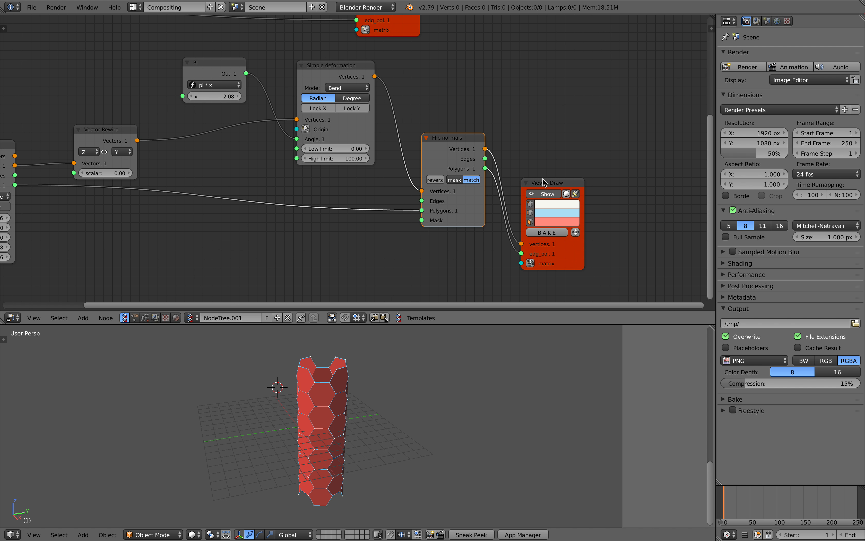
pyautogui.scroll(2, 501, 186)
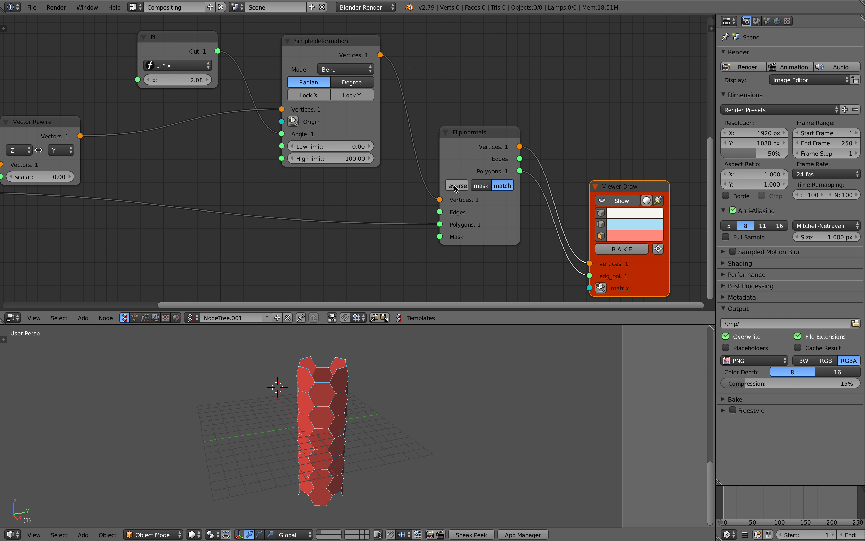
pyautogui.click(622, 249)
pyautogui.rightClick(338, 440)
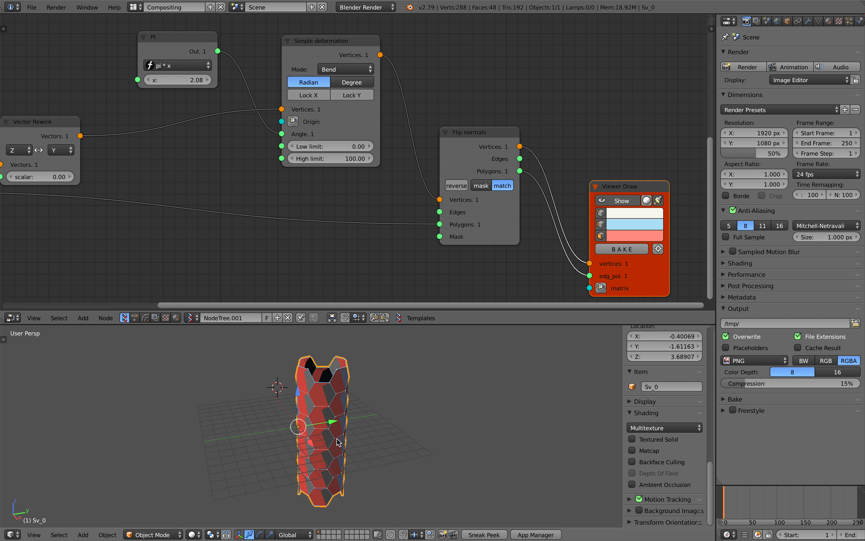
pyautogui.press('g')
pyautogui.click(400, 441)
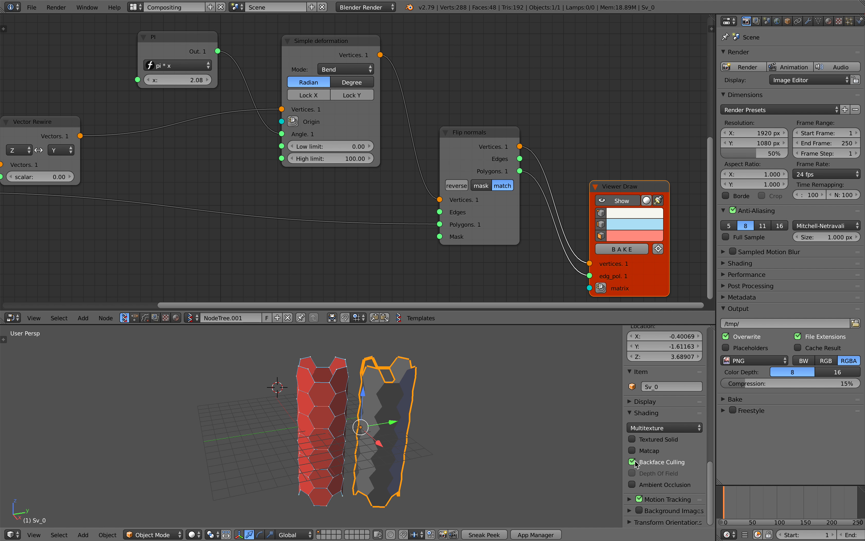
# Delete the baked mesh, switch the Flip normals node from match to mask, and save over the file
pyautogui.moveTo(508, 411); pyautogui.dragTo(475, 382, button='middle')
pyautogui.click(447, 408)
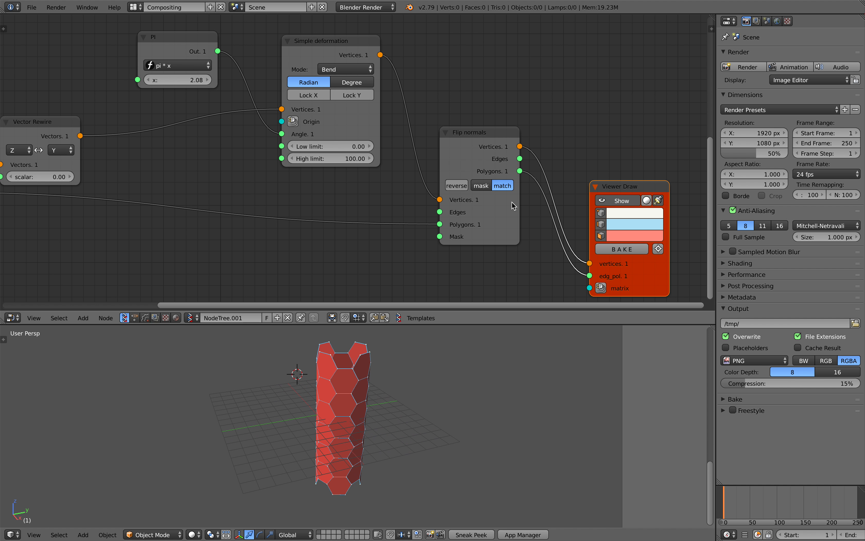
pyautogui.click(486, 186)
pyautogui.moveTo(464, 444); pyautogui.dragTo(427, 446, button='middle')
pyautogui.hotkey('ctrl', 's')
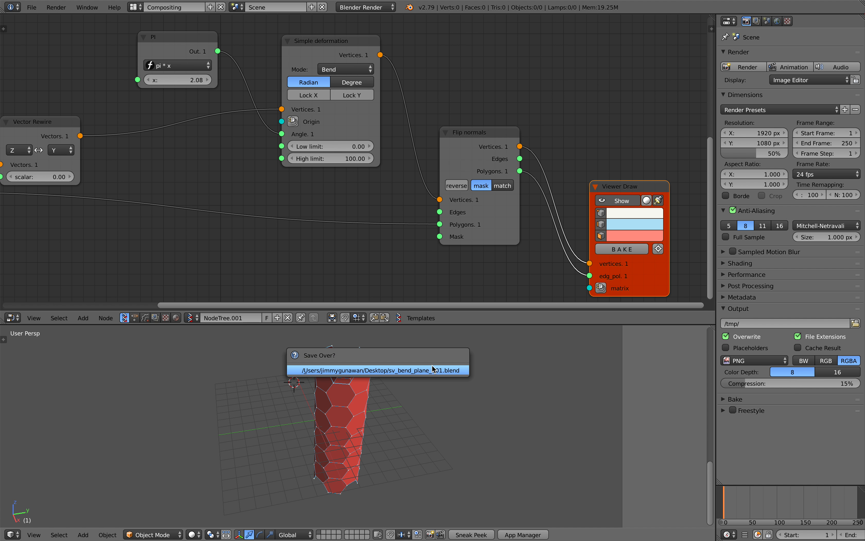
pyautogui.click(431, 368)
# Move the Viewer Draw node farther away from the Flip normals node and save over the file
pyautogui.moveTo(397, 270); pyautogui.dragTo(325, 246, button='middle')
pyautogui.scroll(2, 325, 246)
pyautogui.moveTo(592, 285); pyautogui.dragTo(634, 251)
pyautogui.scroll(-1, 634, 251)
pyautogui.moveTo(329, 385)
pyautogui.mouseDown(button='middle')
pyautogui.moveTo(424, 350)
pyautogui.moveTo(403, 369)
pyautogui.mouseUp(button='middle')
pyautogui.hotkey('ctrl', 's')
pyautogui.click(402, 369)
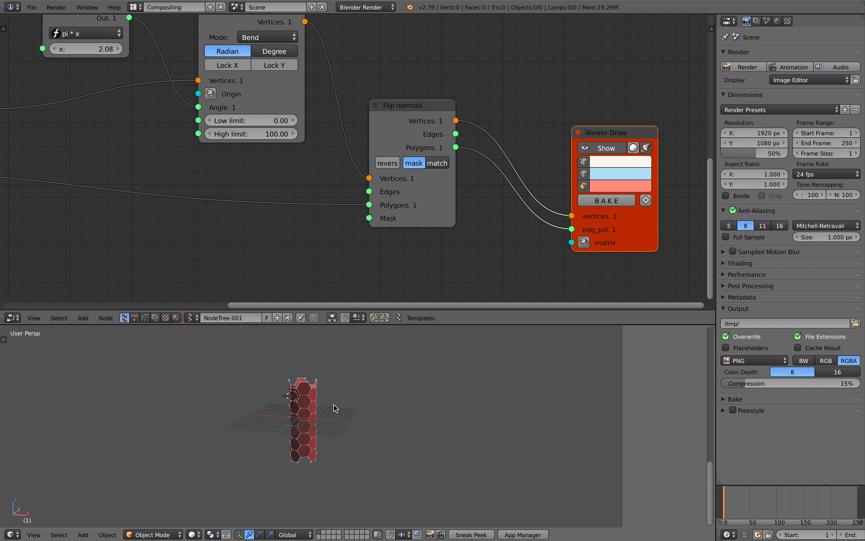
# Bake the hexagon tube again and move the new mesh clear of the red node preview
pyautogui.click(606, 200)
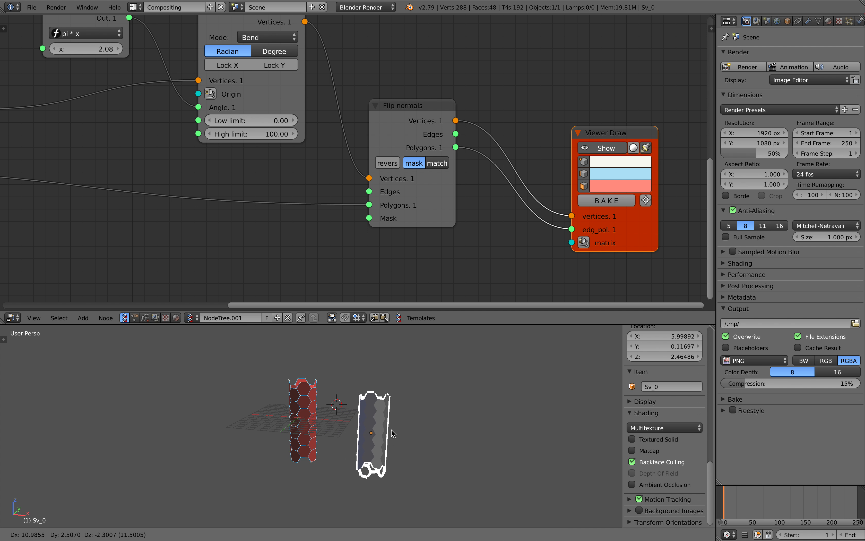
pyautogui.rightClick(409, 438)
pyautogui.moveTo(410, 439); pyautogui.dragTo(393, 433, button='middle')
pyautogui.scroll(1, 410, 397)
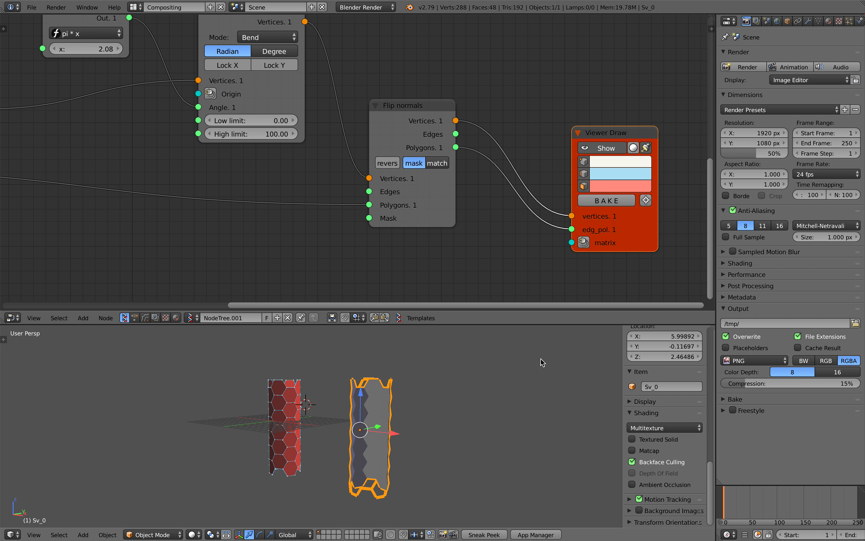
# Add an Array modifier to the baked tube mesh
pyautogui.click(808, 22)
pyautogui.click(757, 57)
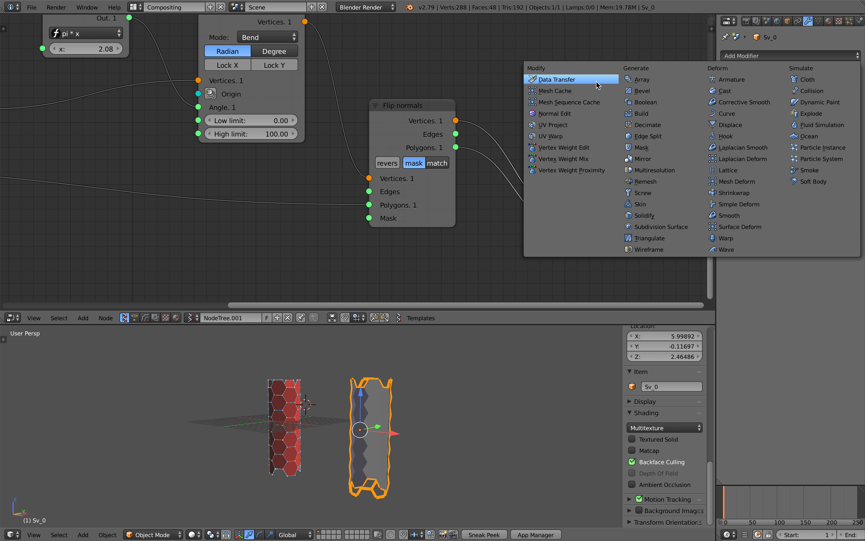
pyautogui.click(640, 80)
# Toggle Backface Culling off and back on to compare the arrayed tube's inner and outer faces
pyautogui.moveTo(492, 402); pyautogui.dragTo(644, 483, button='middle')
pyautogui.click(632, 462)
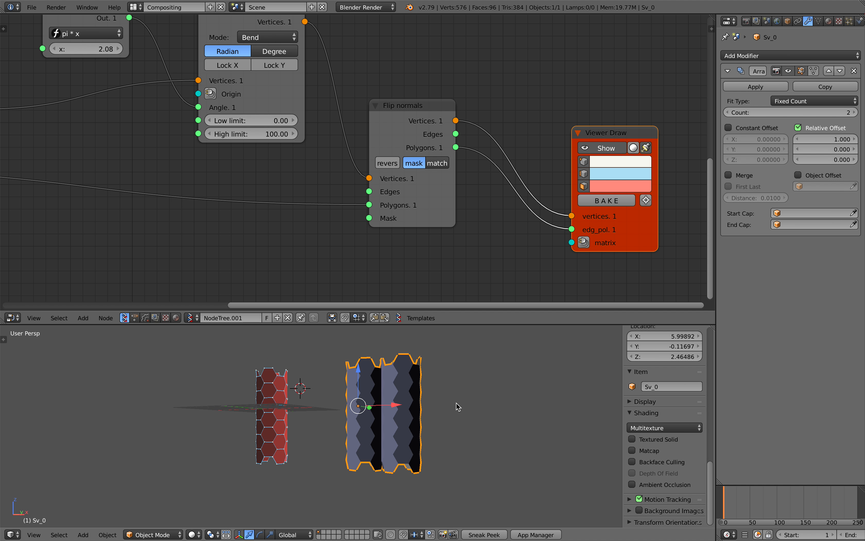
pyautogui.click(678, 461)
pyautogui.click(678, 461)
pyautogui.click(678, 460)
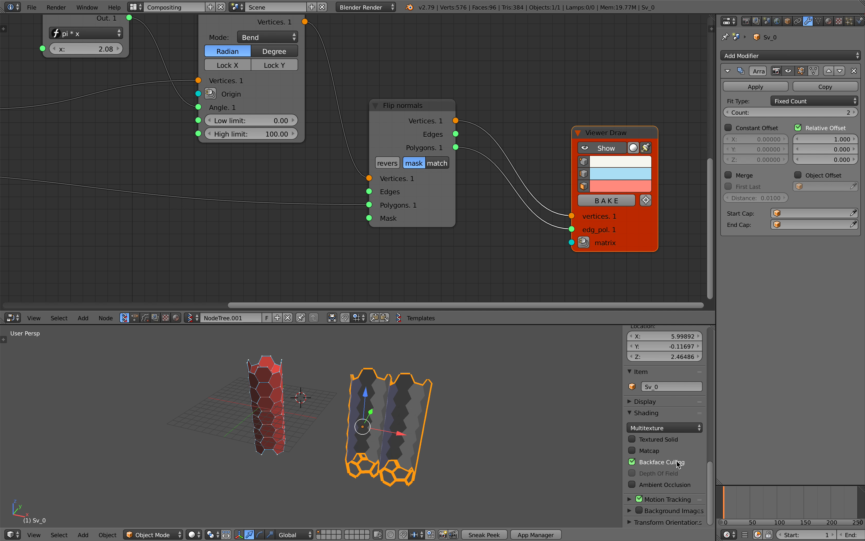
# Select the arrayed tube and stack its copies vertically with a relative offset of 0 in X and 1 in Z
pyautogui.moveTo(409, 411); pyautogui.dragTo(385, 409, button='middle')
pyautogui.scroll(-3, 384, 408)
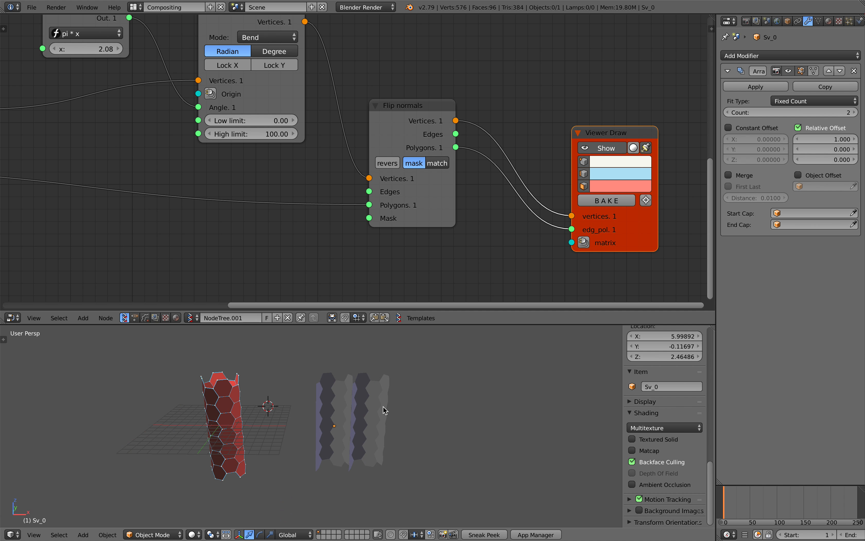
pyautogui.rightClick(380, 408)
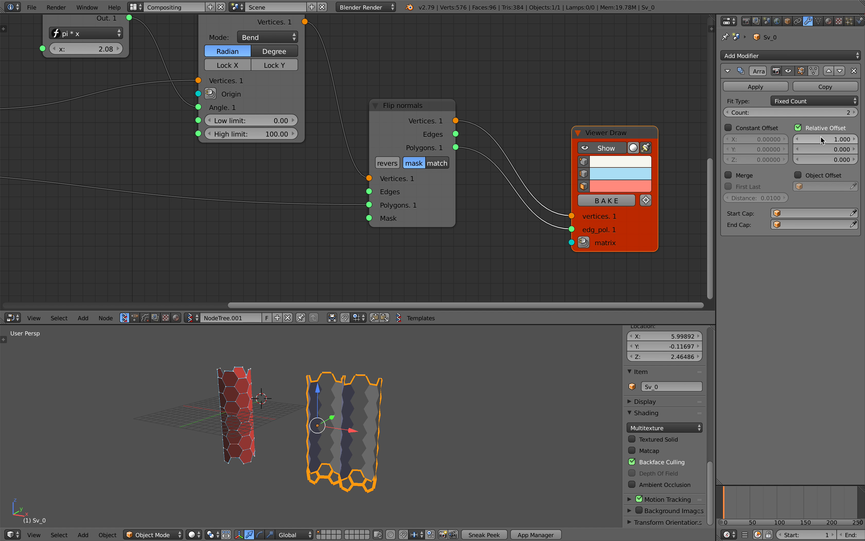
pyautogui.write('0')
pyautogui.press('Tab')
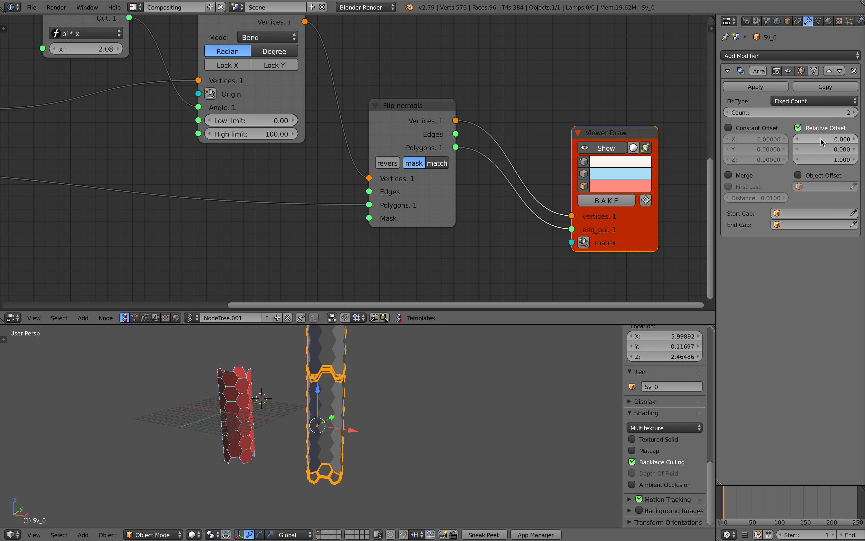
# Turn on wire display for the arrayed hexagon tube
pyautogui.click(490, 395)
pyautogui.keyDown('shift'); pyautogui.moveTo(495, 360); pyautogui.dragTo(537, 368, button='middle'); pyautogui.keyUp('shift')
pyautogui.scroll(1, 447, 384)
pyautogui.click(787, 21)
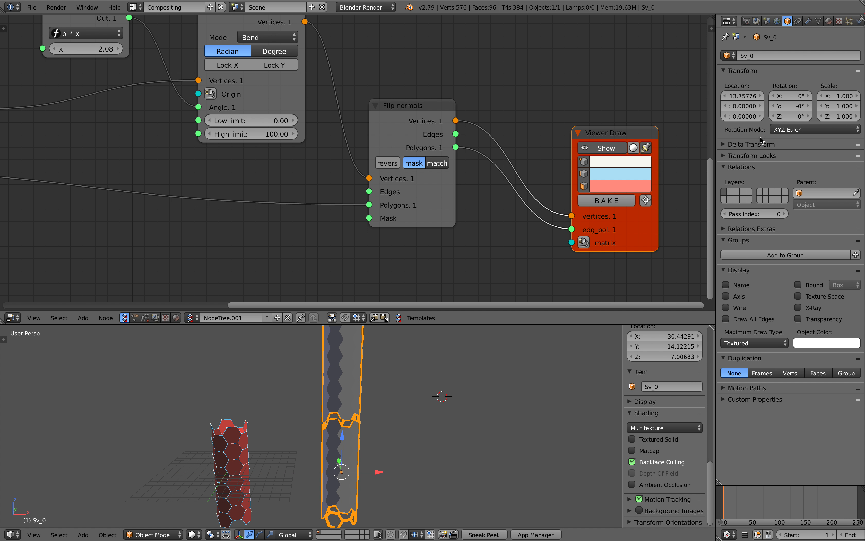
pyautogui.click(725, 308)
pyautogui.press('a')
pyautogui.moveTo(450, 383); pyautogui.dragTo(381, 403, button='middle')
pyautogui.rightClick(348, 395)
pyautogui.scroll(-2, 348, 394)
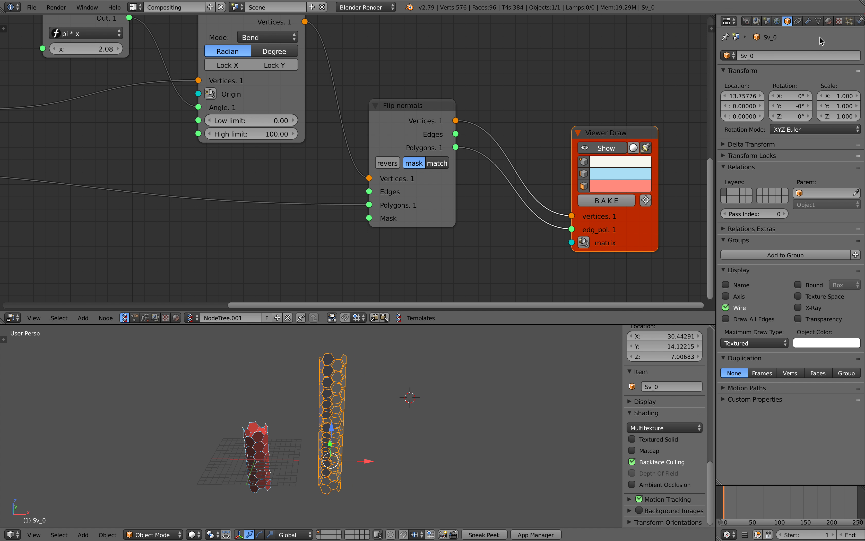
# Raise the hexagon tube's Array count to 5
pyautogui.click(819, 20)
pyautogui.click(808, 21)
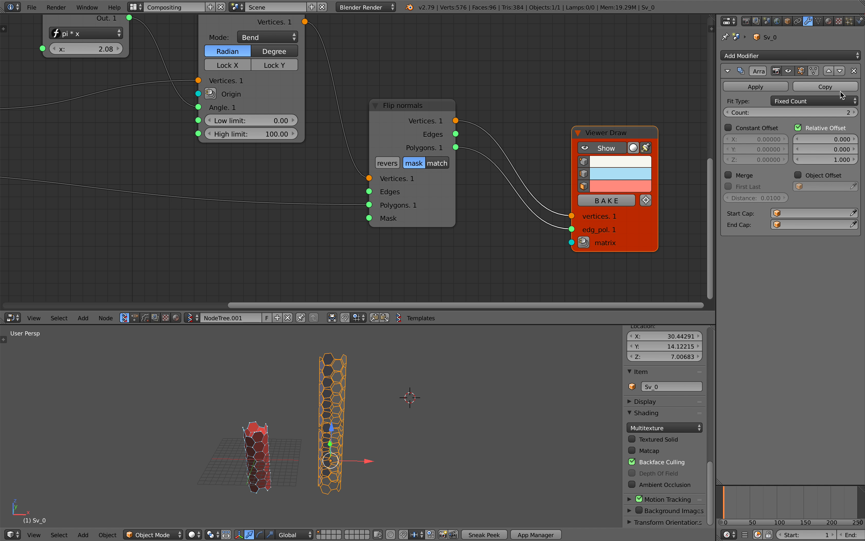
pyautogui.click(853, 112)
pyautogui.click(853, 112)
pyautogui.scroll(-3, 451, 365)
pyautogui.moveTo(451, 365); pyautogui.dragTo(392, 377, button='middle')
pyautogui.scroll(3, 375, 410)
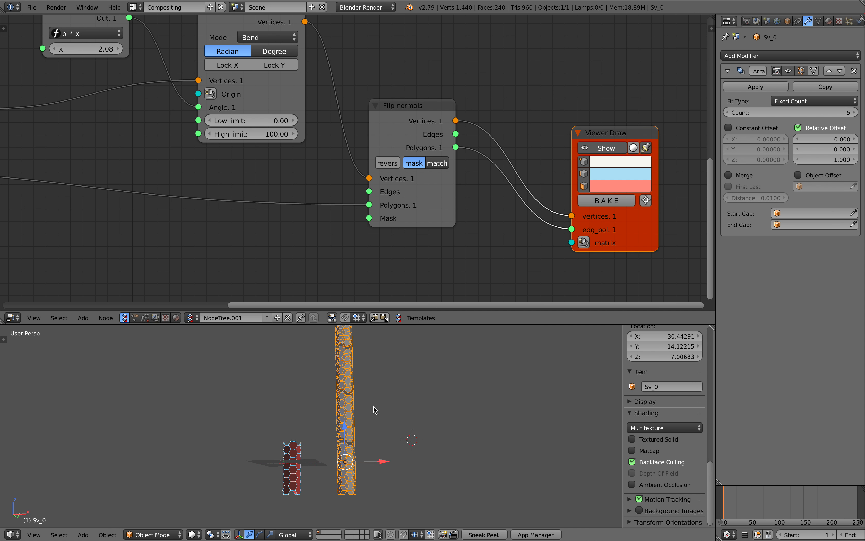
pyautogui.keyDown('shift'); pyautogui.moveTo(374, 410); pyautogui.dragTo(347, 464, button='middle'); pyautogui.keyUp('shift')
pyautogui.scroll(-5, 346, 445)
pyautogui.moveTo(337, 424); pyautogui.dragTo(343, 448, button='middle')
pyautogui.scroll(1, 343, 448)
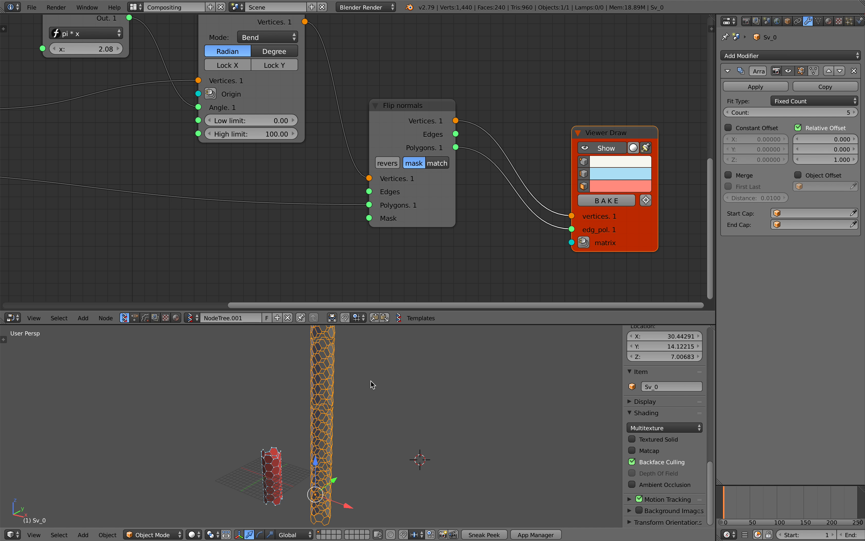
# Delete the arrayed hexagon tube from the scene
pyautogui.moveTo(372, 384); pyautogui.dragTo(368, 358, button='middle')
pyautogui.scroll(-3, 347, 411)
pyautogui.scroll(3, 368, 376)
pyautogui.press('x')
pyautogui.click(381, 404)
# Bake a fresh mesh of the hexagon tube and place it beside the red preview
pyautogui.scroll(2, 355, 430)
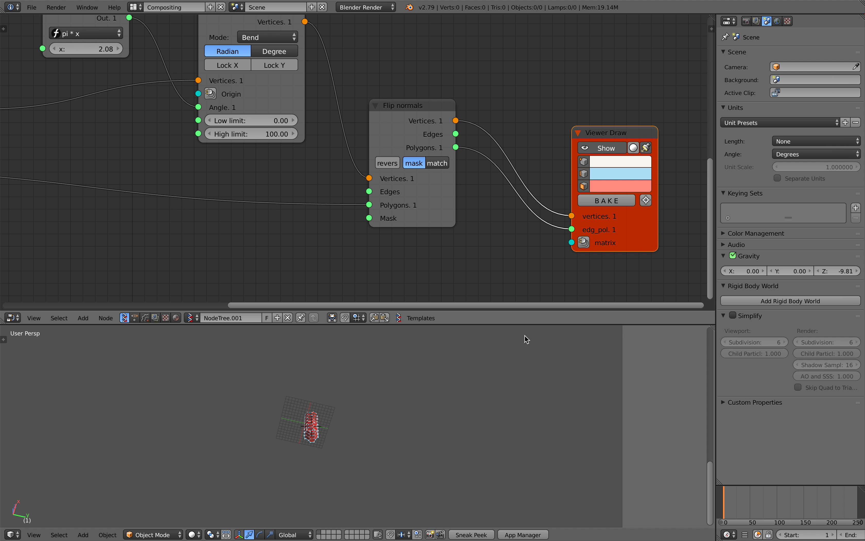
pyautogui.moveTo(379, 415); pyautogui.dragTo(374, 351, button='middle')
pyautogui.scroll(9, 365, 394)
pyautogui.moveTo(362, 391); pyautogui.dragTo(375, 389, button='middle')
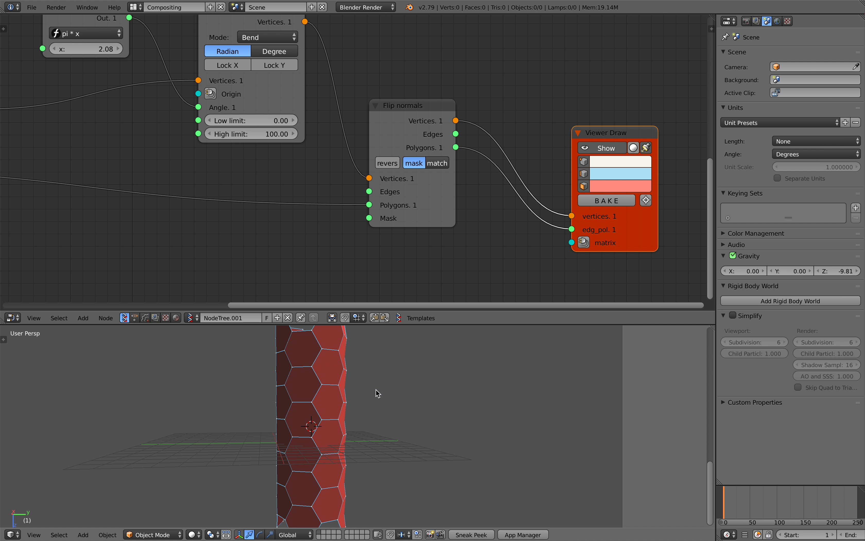
pyautogui.scroll(-5, 376, 392)
pyautogui.click(396, 160)
pyautogui.moveTo(402, 438); pyautogui.dragTo(422, 440, button='middle')
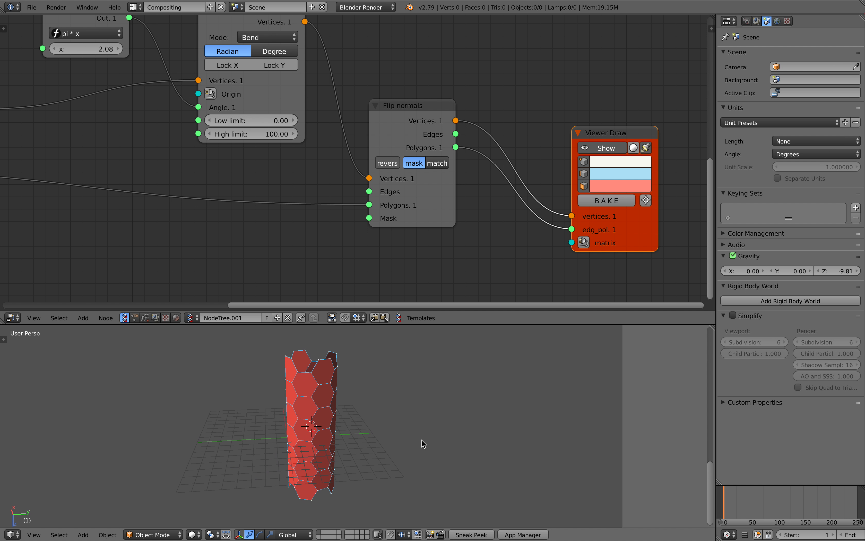
pyautogui.moveTo(327, 414); pyautogui.dragTo(395, 408, button='right')
pyautogui.hotkey('ctrl', 's')
pyautogui.moveTo(396, 407)
pyautogui.mouseDown(button='middle')
pyautogui.moveTo(386, 396)
pyautogui.moveTo(381, 403)
pyautogui.moveTo(405, 405)
pyautogui.moveTo(349, 404)
pyautogui.moveTo(405, 411)
pyautogui.moveTo(402, 424)
pyautogui.moveTo(396, 409)
pyautogui.moveTo(309, 411)
pyautogui.moveTo(378, 416)
pyautogui.moveTo(395, 445)
pyautogui.moveTo(395, 430)
pyautogui.mouseUp(button='middle')
pyautogui.click(386, 396)
# Give the baked tube a level 2 Subdivision Surface modifier and save the file
pyautogui.hotkey('ctrl', '2')
pyautogui.hotkey('ctrl', 's')
pyautogui.click(378, 415)
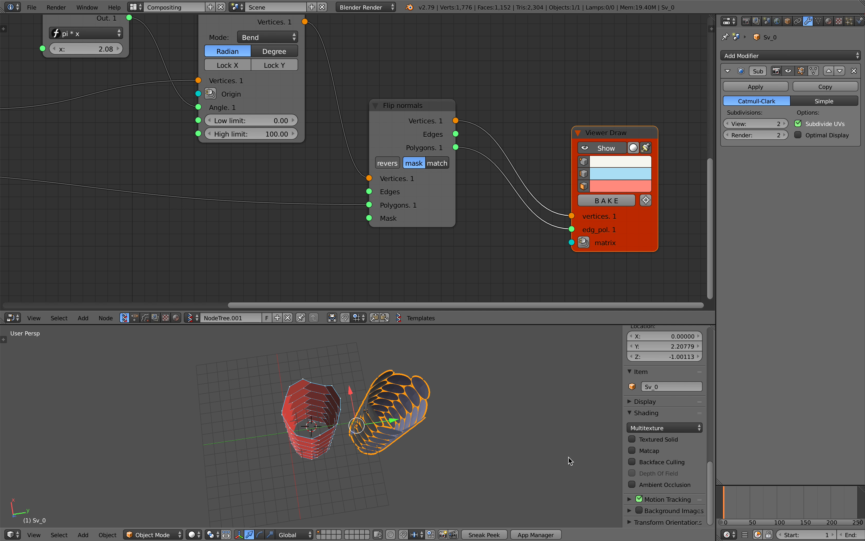
pyautogui.press('a')
pyautogui.moveTo(570, 460); pyautogui.dragTo(373, 419, button='middle')
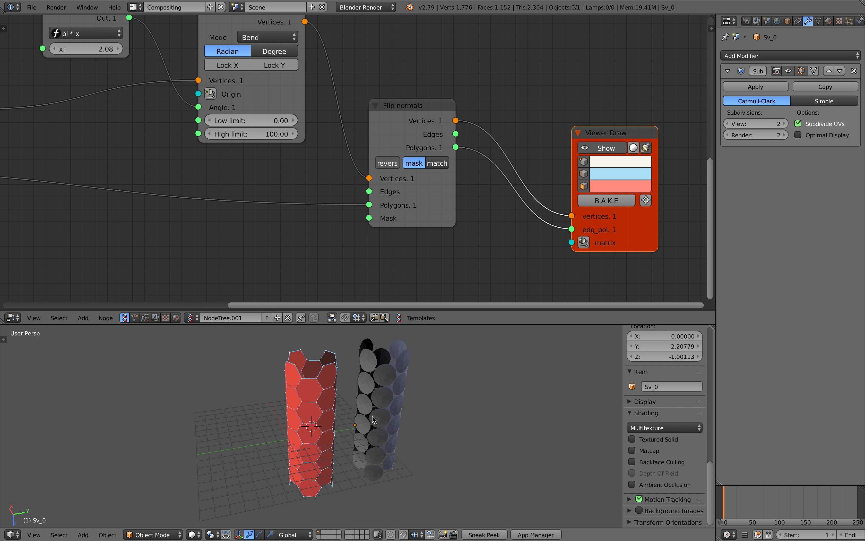
# Move the subdivided tube to the opposite side of the preview and save over sv_bend_plane_001.blend
pyautogui.moveTo(372, 415); pyautogui.dragTo(219, 439, button='right')
pyautogui.moveTo(348, 436); pyautogui.dragTo(329, 420, button='middle')
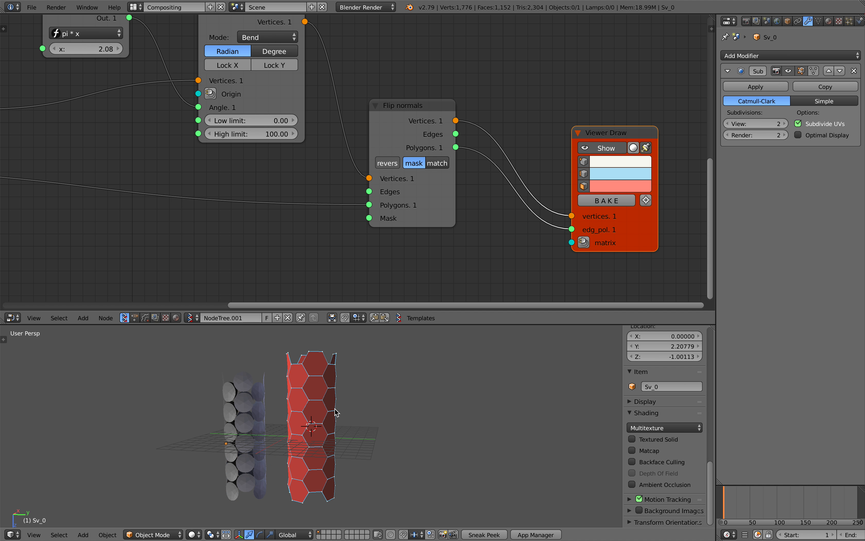
pyautogui.moveTo(438, 168); pyautogui.dragTo(352, 179, button='middle')
pyautogui.hotkey('ctrl', 's')
pyautogui.click(353, 180)
pyautogui.moveTo(512, 144); pyautogui.dragTo(544, 121)
pyautogui.moveTo(159, 157); pyautogui.dragTo(275, 172, button='middle')
pyautogui.hotkey('ctrl', 's')
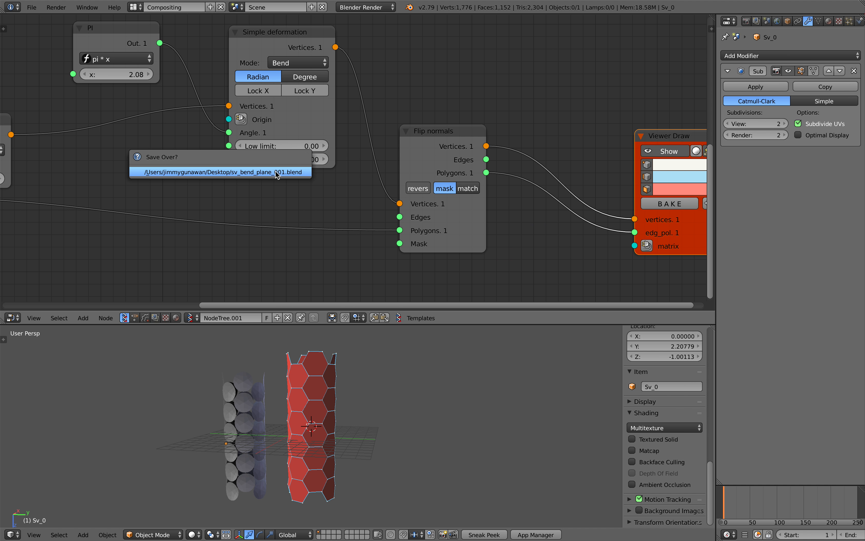
pyautogui.click(275, 172)
# Set the Hexa Grid radius to 1.29
pyautogui.moveTo(99, 169); pyautogui.dragTo(363, 168, button='middle')
pyautogui.moveTo(82, 182); pyautogui.dragTo(303, 167, button='middle')
pyautogui.scroll(3, 300, 188)
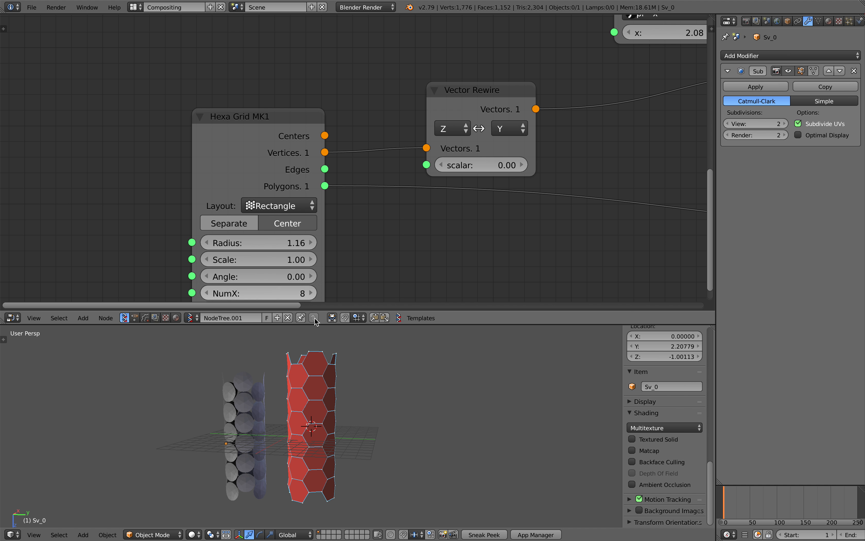
pyautogui.moveTo(332, 400); pyautogui.dragTo(376, 411, button='middle')
pyautogui.moveTo(293, 242); pyautogui.dragTo(287, 217, button='middle')
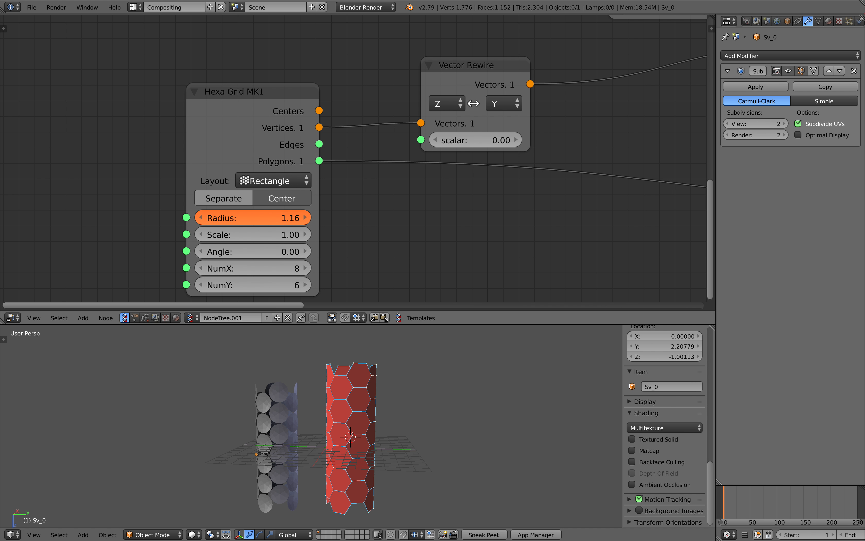
pyautogui.moveTo(288, 218); pyautogui.dragTo(270, 234)
pyautogui.moveTo(392, 448)
pyautogui.mouseDown(button='middle')
pyautogui.moveTo(400, 453)
pyautogui.moveTo(389, 452)
pyautogui.mouseUp(button='middle')
pyautogui.press('Return')
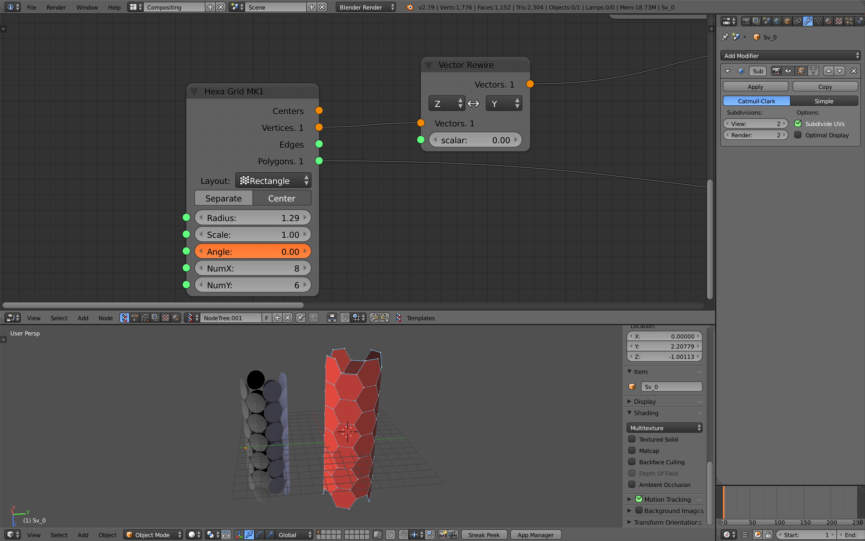
# Try a different Angle on the Hexa Grid and reset it to 0.00
pyautogui.moveTo(253, 251)
pyautogui.mouseDown()
pyautogui.moveTo(271, 251)
pyautogui.moveTo(236, 251)
pyautogui.mouseUp()
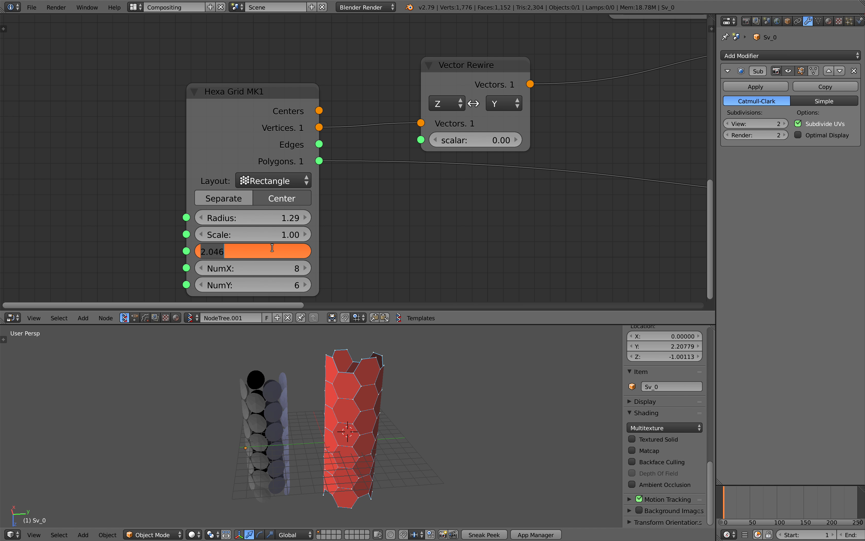
pyautogui.press('Return')
pyautogui.moveTo(379, 360); pyautogui.dragTo(345, 357, button='middle')
# Try 12 cells for the Hexa Grid's NumX and return it to 8
pyautogui.click(306, 269)
pyautogui.click(306, 268)
pyautogui.click(307, 268)
pyautogui.click(307, 269)
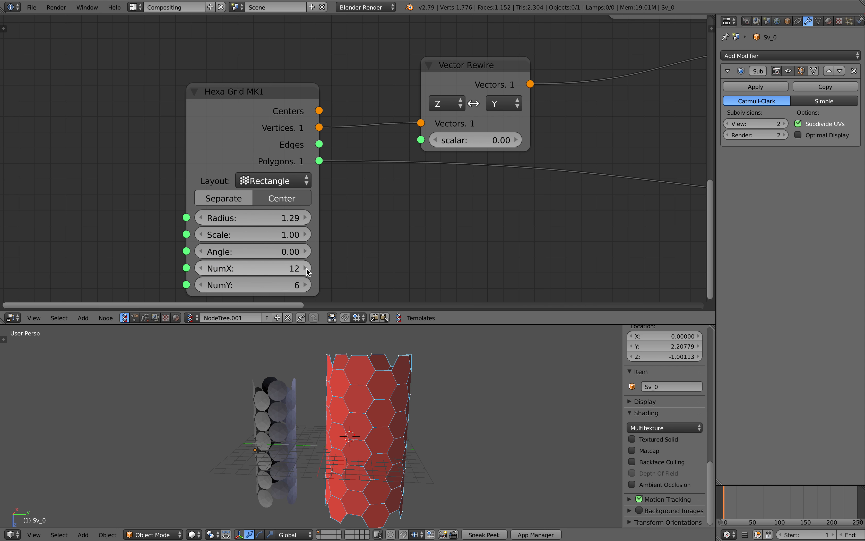
pyautogui.click(201, 268)
pyautogui.click(202, 269)
pyautogui.click(201, 269)
pyautogui.click(201, 268)
pyautogui.moveTo(340, 394)
pyautogui.mouseDown(button='middle')
pyautogui.moveTo(299, 396)
pyautogui.moveTo(282, 385)
pyautogui.moveTo(349, 419)
pyautogui.moveTo(392, 406)
pyautogui.mouseUp(button='middle')
# Add a Remove Doubles node near the Viewer Draw node
pyautogui.moveTo(467, 156); pyautogui.dragTo(260, 170, button='middle')
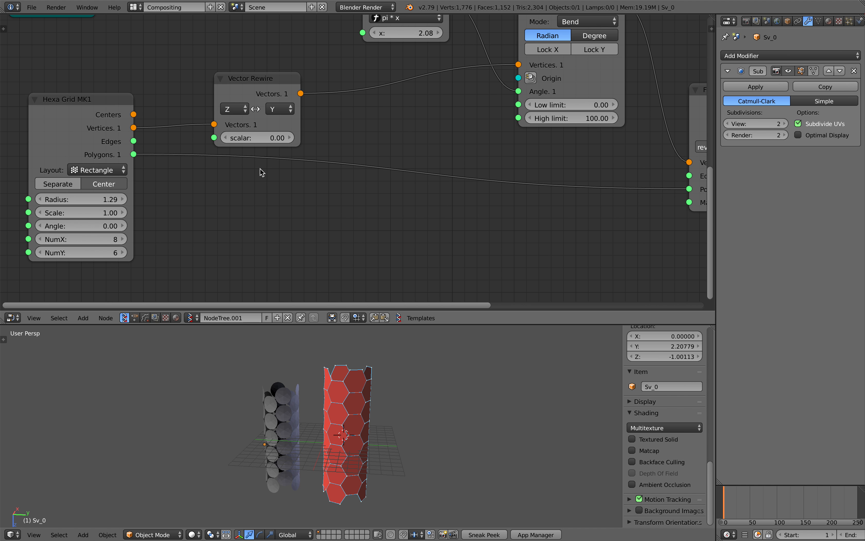
pyautogui.moveTo(384, 170); pyautogui.dragTo(194, 182, button='middle')
pyautogui.moveTo(519, 168); pyautogui.dragTo(266, 197, button='middle')
pyautogui.moveTo(419, 196); pyautogui.dragTo(215, 204, button='middle')
pyautogui.moveTo(322, 229); pyautogui.dragTo(391, 208)
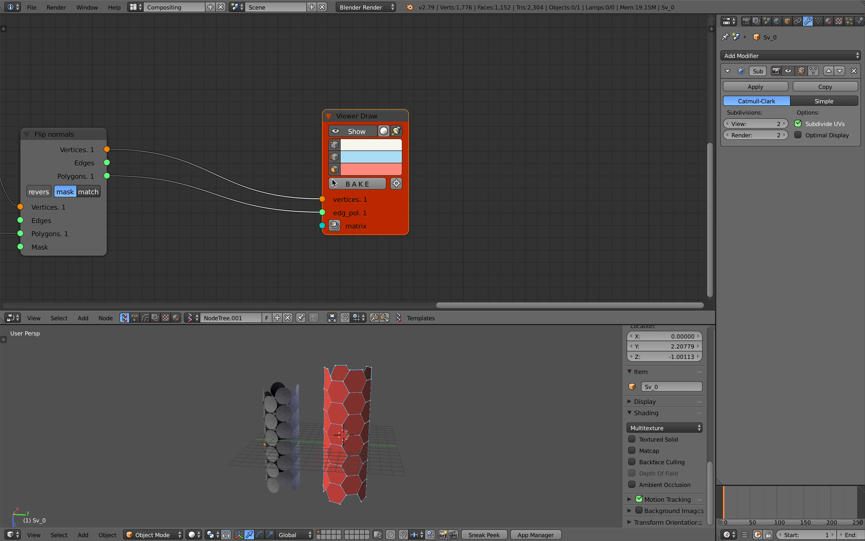
pyautogui.scroll(1, 256, 147)
pyautogui.hotkey('alt', 'space')
pyautogui.write('remov')
pyautogui.press('Return')
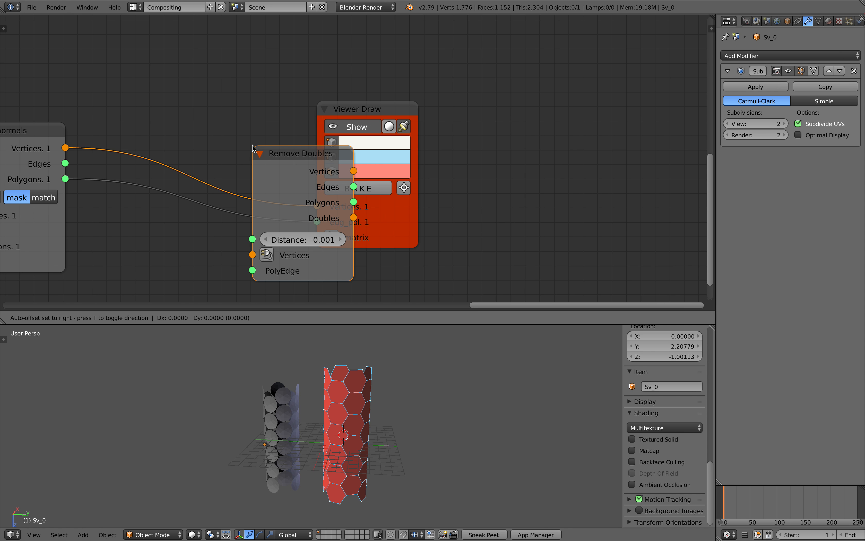
pyautogui.click(229, 32)
# Wire Remove Doubles between Flip normals and Viewer Draw for vertices and polygons, and set its distance to 0.031
pyautogui.moveTo(125, 89); pyautogui.dragTo(372, 62, button='middle')
pyautogui.moveTo(312, 120); pyautogui.dragTo(482, 115)
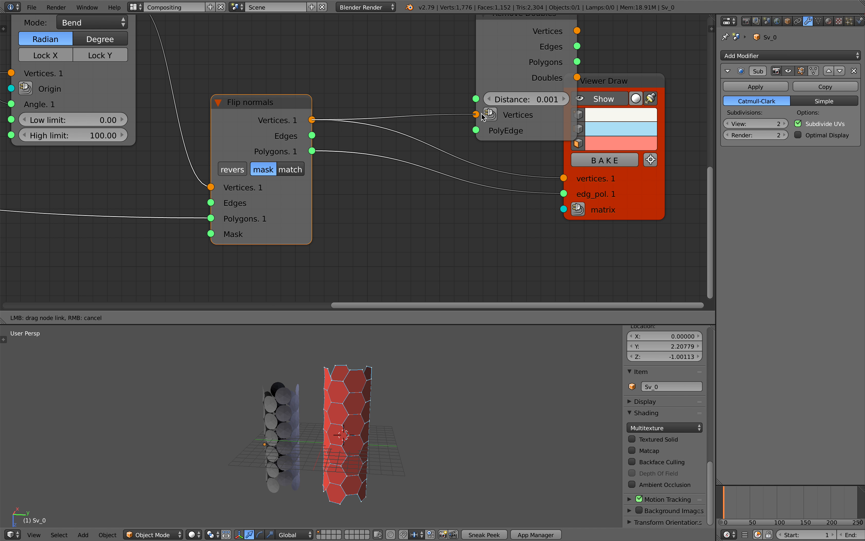
pyautogui.moveTo(538, 46); pyautogui.dragTo(488, 125)
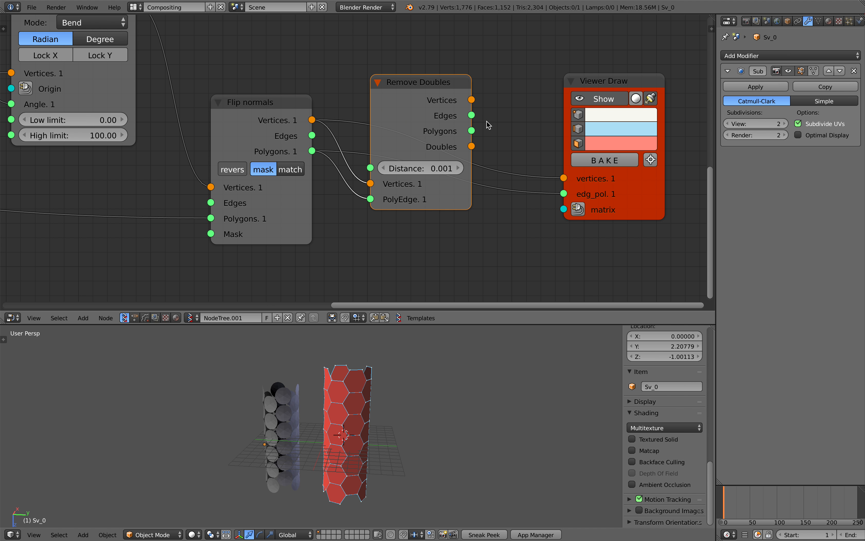
pyautogui.moveTo(565, 184); pyautogui.dragTo(564, 193)
pyautogui.scroll(4, 380, 375)
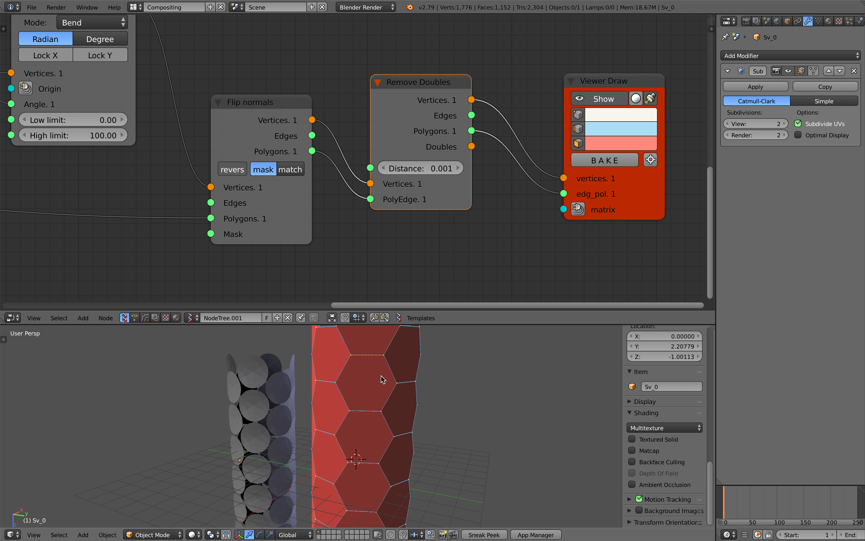
pyautogui.moveTo(429, 369)
pyautogui.keyDown('shift'); pyautogui.mouseDown(button='middle')
pyautogui.moveTo(398, 394)
pyautogui.moveTo(378, 370)
pyautogui.mouseUp(button='middle'); pyautogui.keyUp('shift')
pyautogui.scroll(-2, 394, 406)
# Bake the tube with merged vertices and move the new mesh clear of the preview
pyautogui.click(619, 162)
pyautogui.rightClick(338, 394)
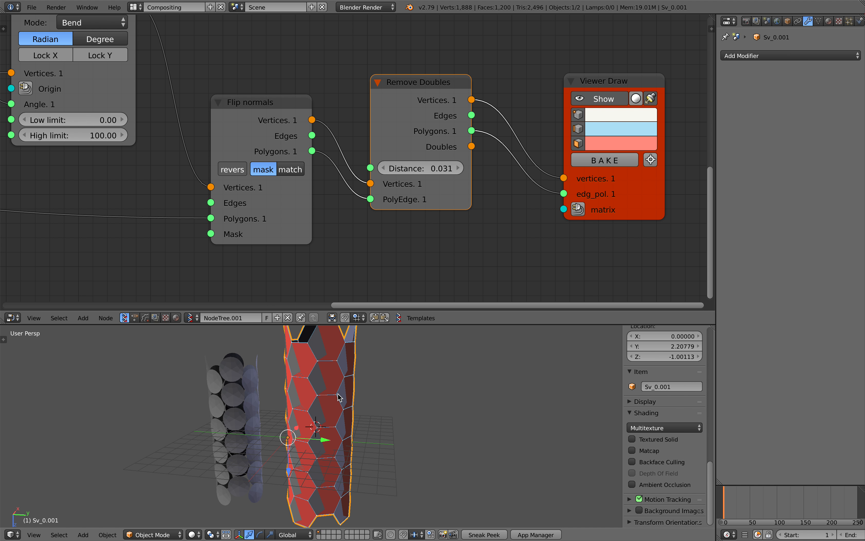
pyautogui.press('g')
pyautogui.click(436, 407)
# Give the merged tube a level 2 Subdivision Surface modifier and smooth shading
pyautogui.hotkey('ctrl', '2')
pyautogui.scroll(-3, 429, 409)
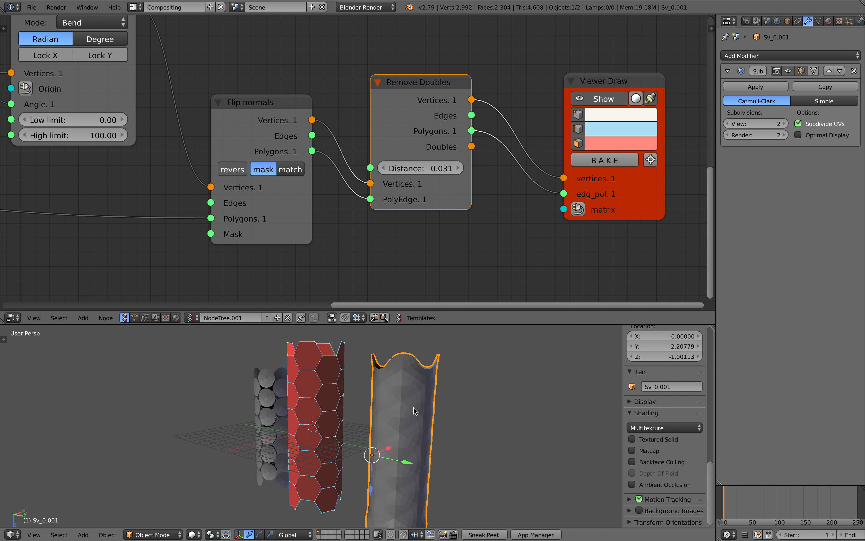
pyautogui.press('space')
pyautogui.write('smoo')
pyautogui.press('Return')
pyautogui.moveTo(415, 410); pyautogui.dragTo(436, 401, button='middle')
# Move the smooth tube to the outer side of the disc-like subdivided tube and save the file
pyautogui.press('g')
pyautogui.click(222, 391)
pyautogui.keyDown('shift'); pyautogui.moveTo(264, 395); pyautogui.dragTo(321, 403, button='middle'); pyautogui.keyUp('shift')
pyautogui.moveTo(321, 403)
pyautogui.mouseDown(button='middle')
pyautogui.moveTo(361, 426)
pyautogui.moveTo(313, 408)
pyautogui.mouseUp(button='middle')
pyautogui.rightClick(310, 407)
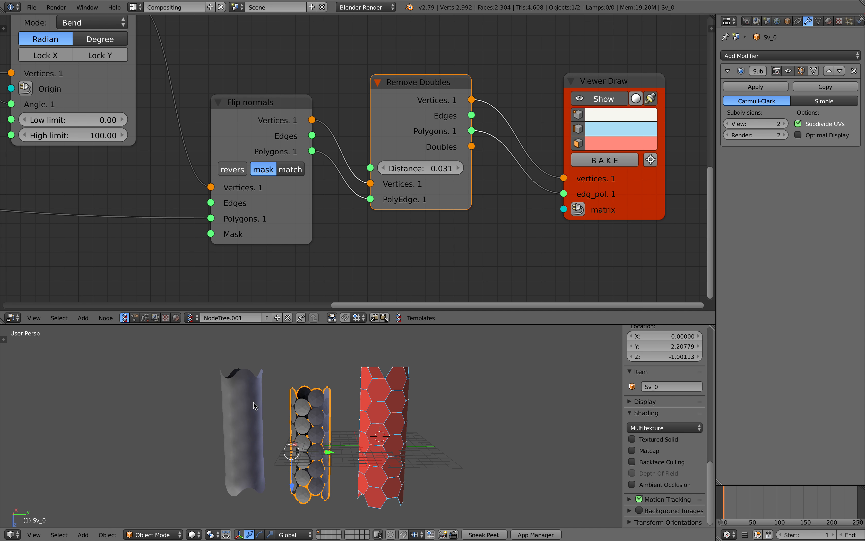
pyautogui.moveTo(245, 404); pyautogui.dragTo(251, 414, button='right')
pyautogui.click(251, 413)
pyautogui.hotkey('ctrl', 's')
pyautogui.click(252, 415)
pyautogui.keyDown('shift'); pyautogui.moveTo(253, 415); pyautogui.dragTo(201, 410, button='middle'); pyautogui.keyUp('shift')
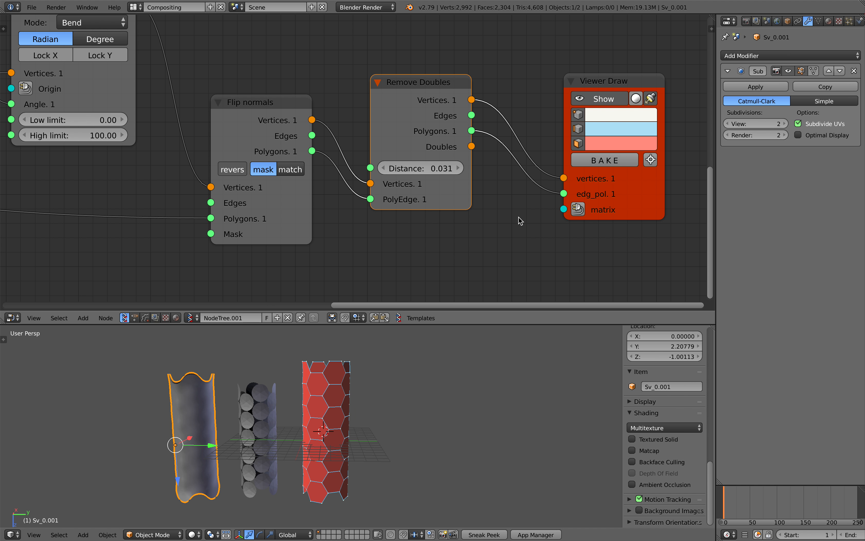
# Bake another tube beside the preview and add a Wireframe modifier with thickness 0.1244
pyautogui.click(586, 162)
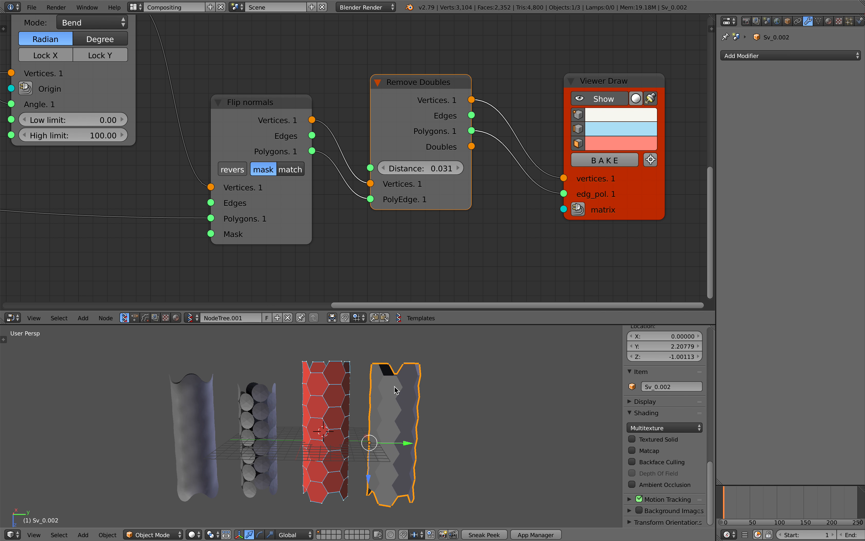
pyautogui.click(805, 56)
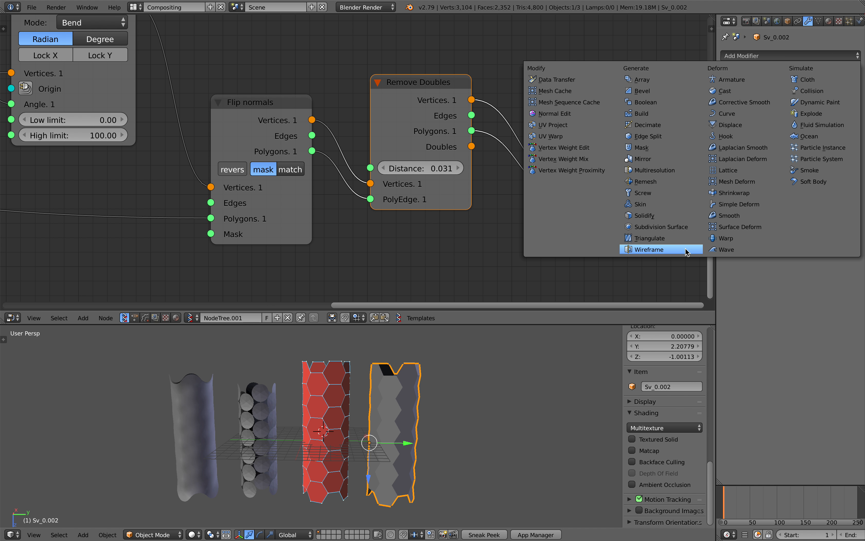
pyautogui.click(655, 252)
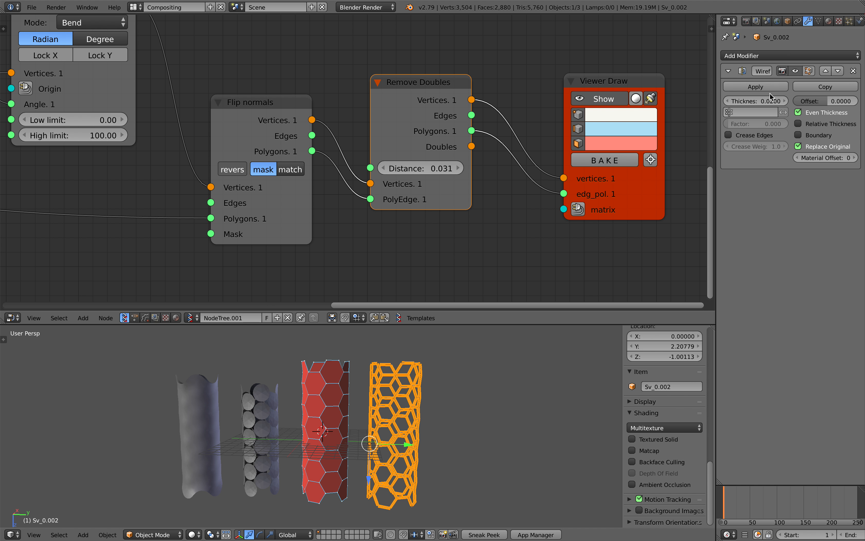
pyautogui.moveTo(763, 102); pyautogui.dragTo(795, 101)
pyautogui.press('a')
pyautogui.rightClick(396, 408)
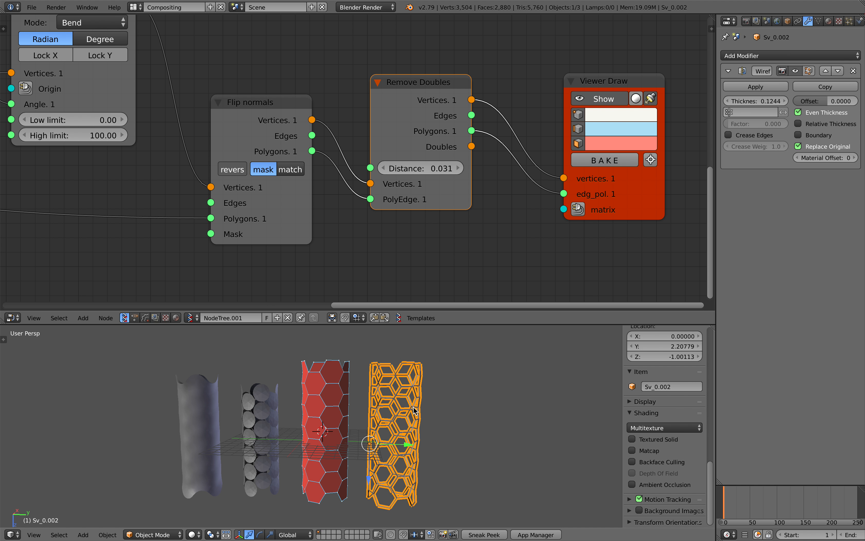
# Move the wireframe tube to the end of the row, beyond the smooth tube
pyautogui.press('g')
pyautogui.click(120, 415)
pyautogui.press('a')
pyautogui.moveTo(182, 414); pyautogui.dragTo(222, 438, button='middle')
pyautogui.rightClick(171, 461)
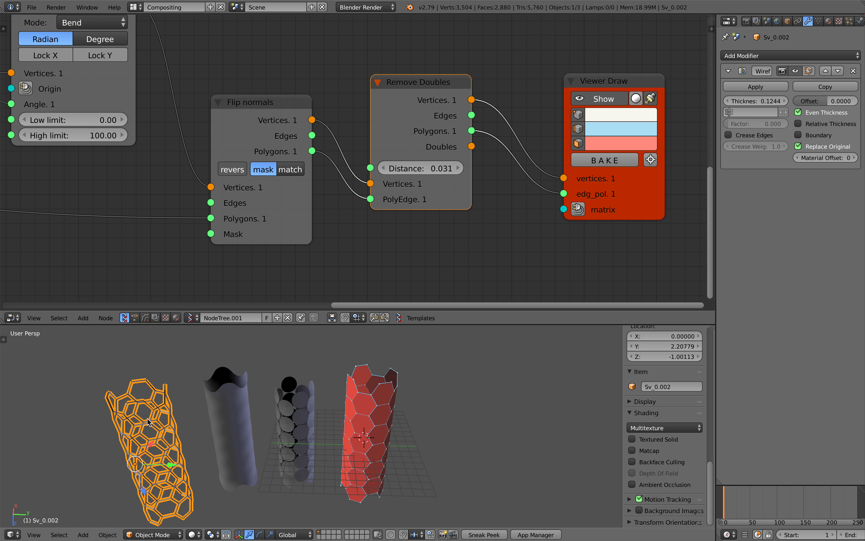
# Add a Solidify modifier with thickness 0.1840 to the wireframe tube
pyautogui.click(749, 56)
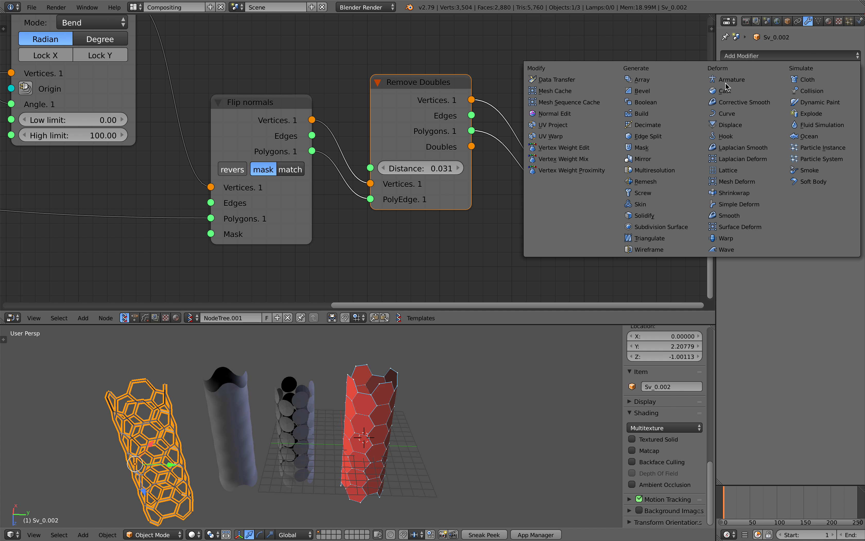
pyautogui.click(675, 215)
pyautogui.moveTo(765, 210); pyautogui.dragTo(782, 209)
pyautogui.press('a')
# Compare the thickened wireframe tube with the other baked tubes and the preview from several angles
pyautogui.moveTo(314, 440); pyautogui.dragTo(300, 427, button='middle')
pyautogui.scroll(-1, 300, 427)
pyautogui.rightClick(206, 452)
pyautogui.moveTo(281, 466); pyautogui.dragTo(333, 426, button='middle')
pyautogui.press('a')
pyautogui.moveTo(205, 432); pyautogui.dragTo(192, 431, button='right')
pyautogui.press('a')
pyautogui.moveTo(350, 432)
pyautogui.mouseDown(button='middle')
pyautogui.moveTo(335, 428)
pyautogui.moveTo(360, 421)
pyautogui.mouseUp(button='middle')
pyautogui.scroll(3, 349, 419)
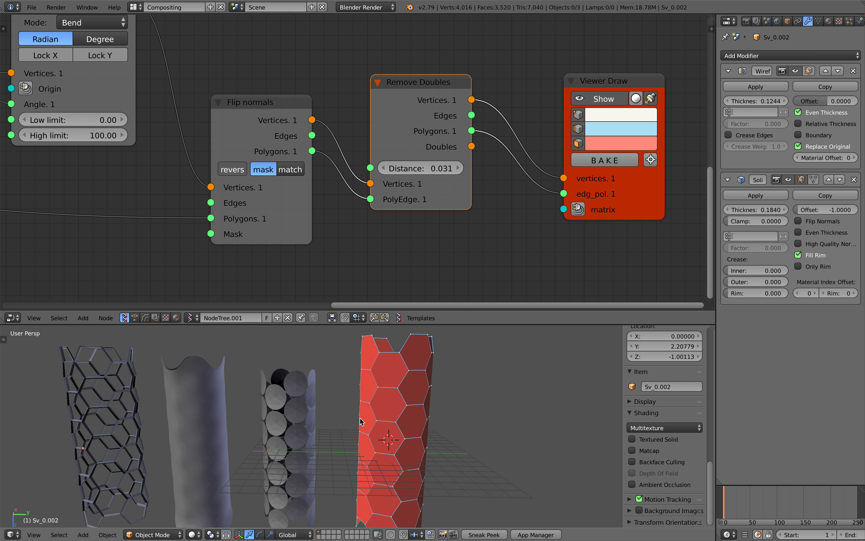
pyautogui.scroll(-1, 361, 421)
pyautogui.scroll(-3, 348, 184)
# Move the Viewer Draw node farther from Remove Doubles to free space between them
pyautogui.moveTo(196, 180)
pyautogui.mouseDown(button='middle')
pyautogui.moveTo(358, 163)
pyautogui.moveTo(470, 207)
pyautogui.moveTo(24, 245)
pyautogui.mouseUp(button='middle')
pyautogui.scroll(2, 483, 152)
pyautogui.moveTo(487, 151); pyautogui.dragTo(550, 127)
pyautogui.moveTo(460, 152); pyautogui.dragTo(410, 119, button='middle')
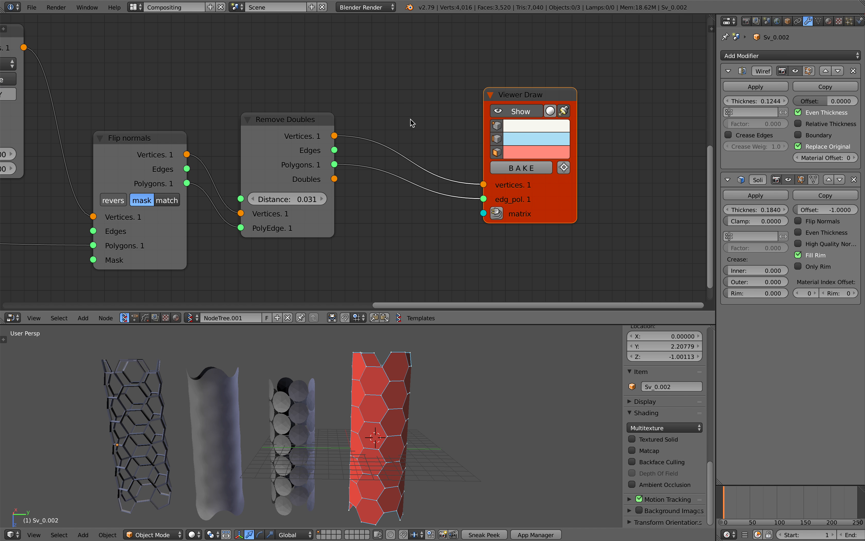
# Insert a Randomize input vertices node between Remove Doubles and Viewer Draw on the vertices connection
pyautogui.hotkey('alt', 'space')
pyautogui.write('rn')
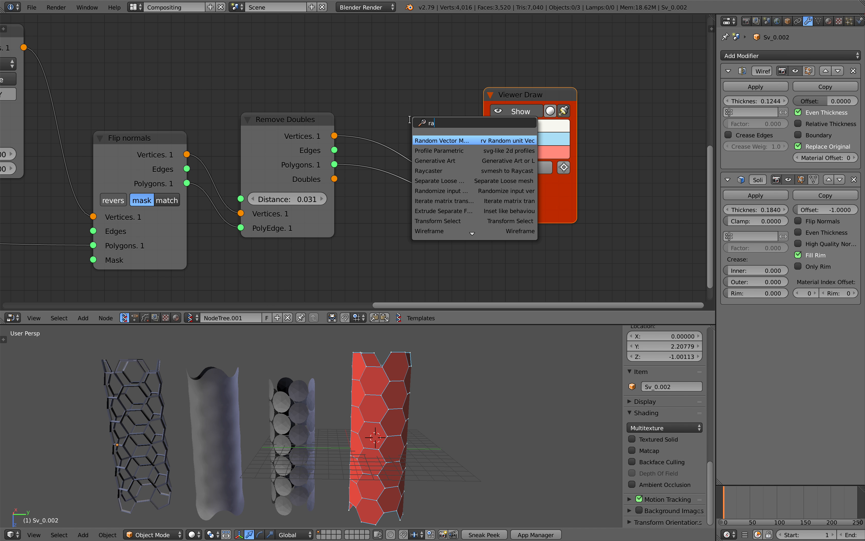
pyautogui.write('n')
pyautogui.press('BackSpace')
pyautogui.press('BackSpace')
pyautogui.write('andomi')
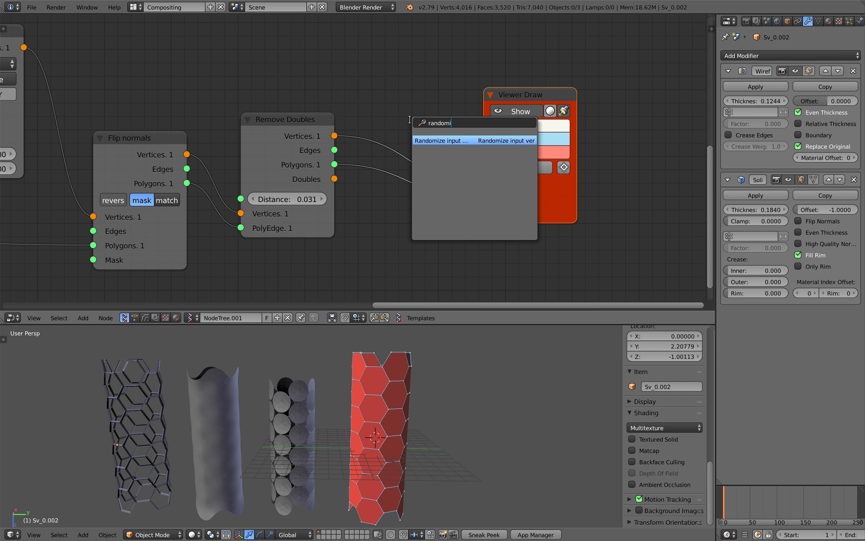
pyautogui.press('Return')
pyautogui.click(419, 87)
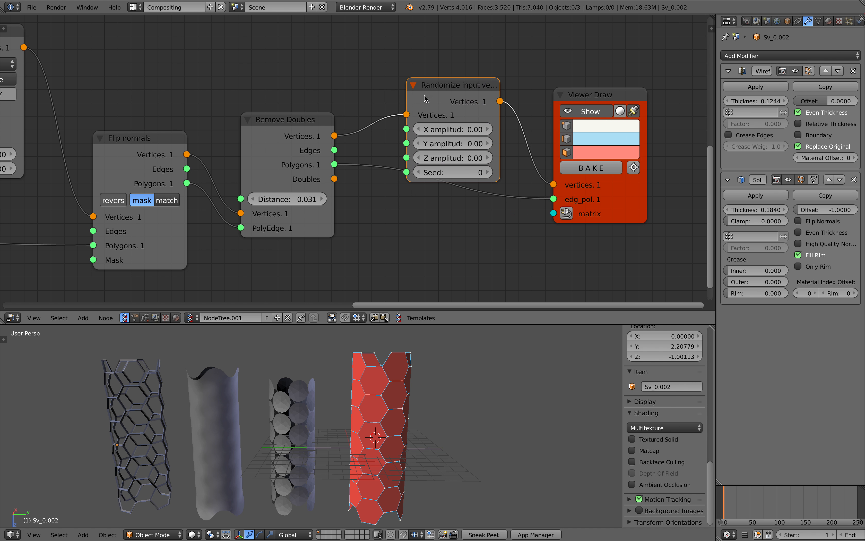
# Set the randomize amplitudes to X 0.34, Y 0.35 and Z 0.18, and bake the irregular hexagon tube
pyautogui.moveTo(459, 144)
pyautogui.mouseDown()
pyautogui.moveTo(477, 143)
pyautogui.moveTo(469, 158)
pyautogui.mouseUp()
pyautogui.moveTo(423, 483)
pyautogui.mouseDown(button='middle')
pyautogui.moveTo(371, 471)
pyautogui.moveTo(413, 450)
pyautogui.moveTo(458, 471)
pyautogui.moveTo(396, 473)
pyautogui.moveTo(433, 473)
pyautogui.mouseUp(button='middle')
pyautogui.click(607, 168)
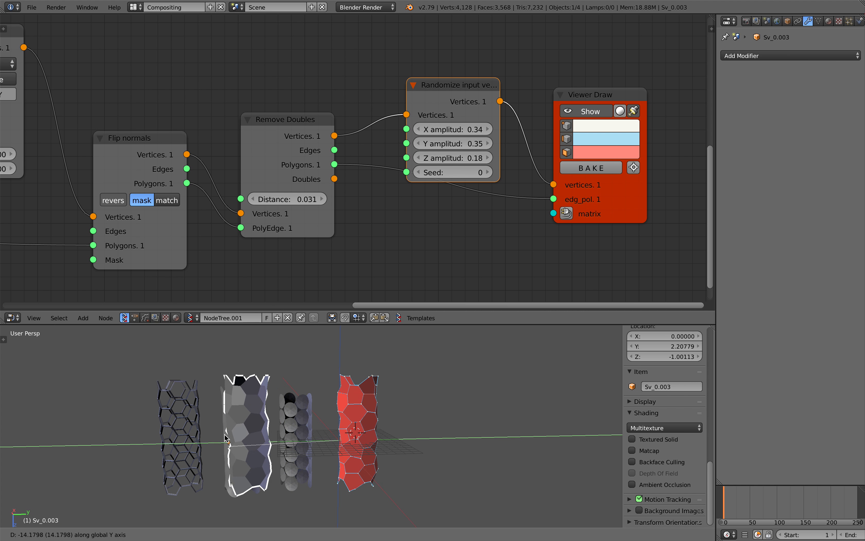
# Move the baked irregular tube along the row to its end, beyond the wireframe tube
pyautogui.keyDown('shift'); pyautogui.moveTo(209, 414); pyautogui.dragTo(254, 410, button='middle'); pyautogui.keyUp('shift')
pyautogui.press('g')
pyautogui.click(206, 422)
pyautogui.press('a')
pyautogui.rightClick(166, 414)
pyautogui.press('g')
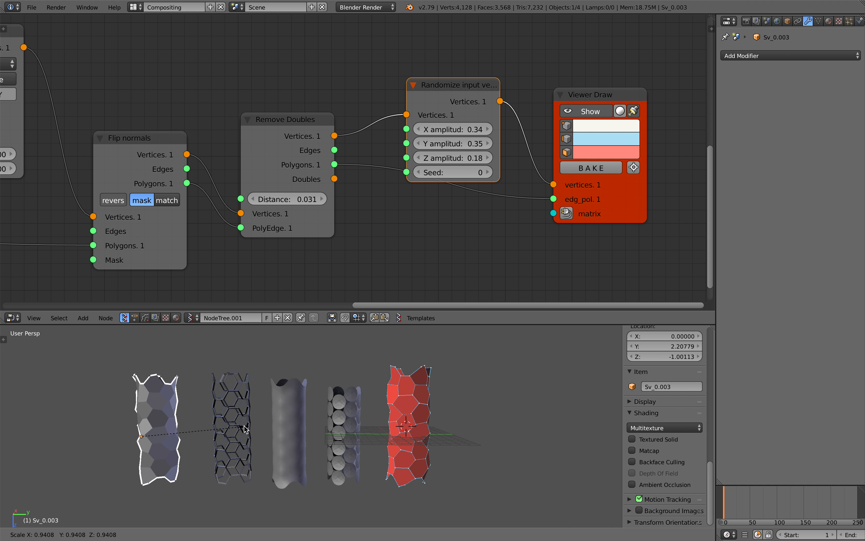
pyautogui.click(260, 422)
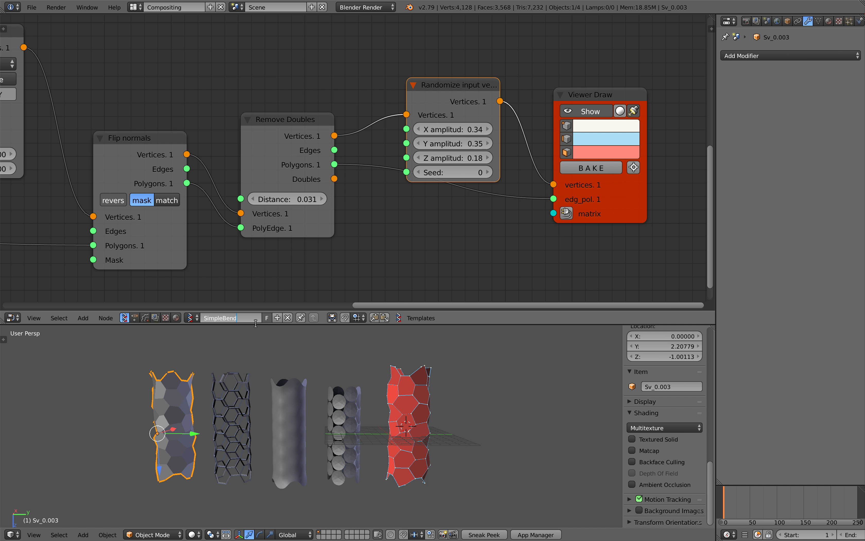
# Rename the node tree as SimpleBendSurface and save the file
pyautogui.write('e')
pyautogui.press('Return')
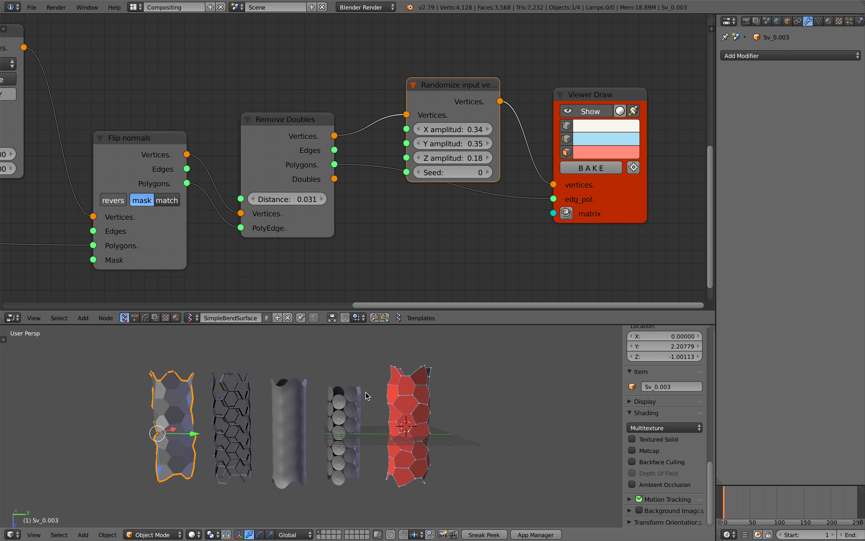
pyautogui.hotkey('ctrl', 's')
pyautogui.click(386, 399)
# Save the scene as a new file with the number of sv_bend_plane_001.blend incremented
pyautogui.moveTo(386, 174); pyautogui.dragTo(268, 163, button='middle')
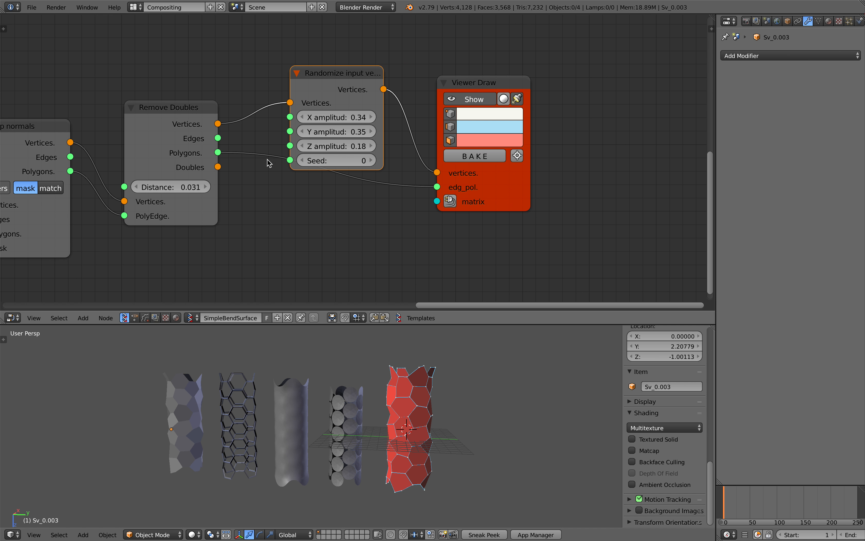
pyautogui.click(32, 7)
pyautogui.click(53, 96)
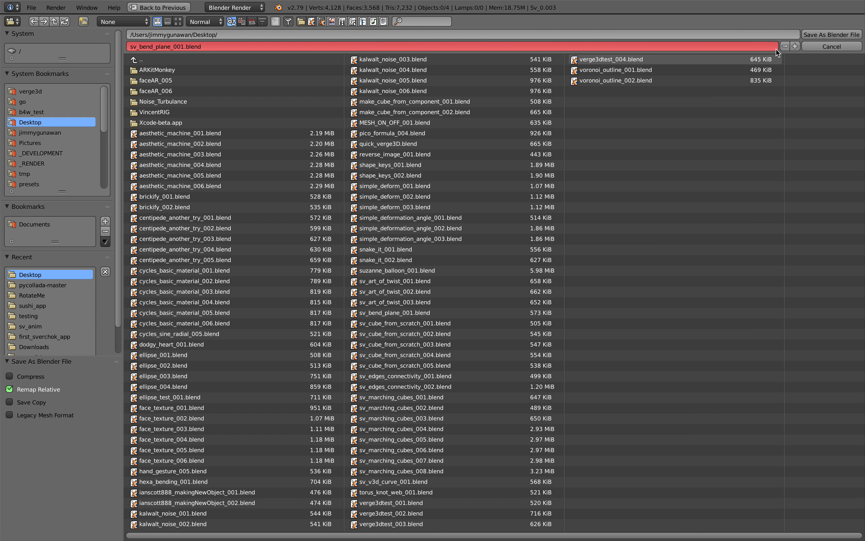
pyautogui.click(796, 46)
pyautogui.click(831, 34)
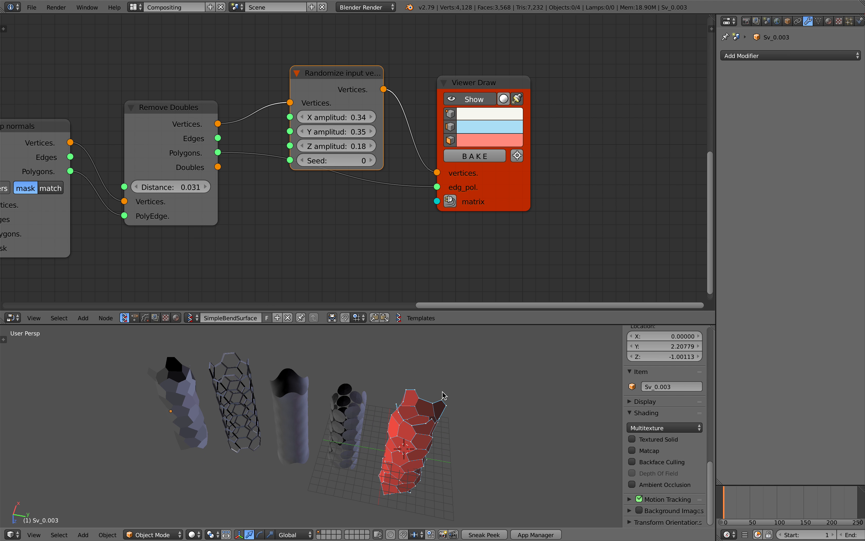
pyautogui.moveTo(457, 372); pyautogui.dragTo(445, 371, button='middle')
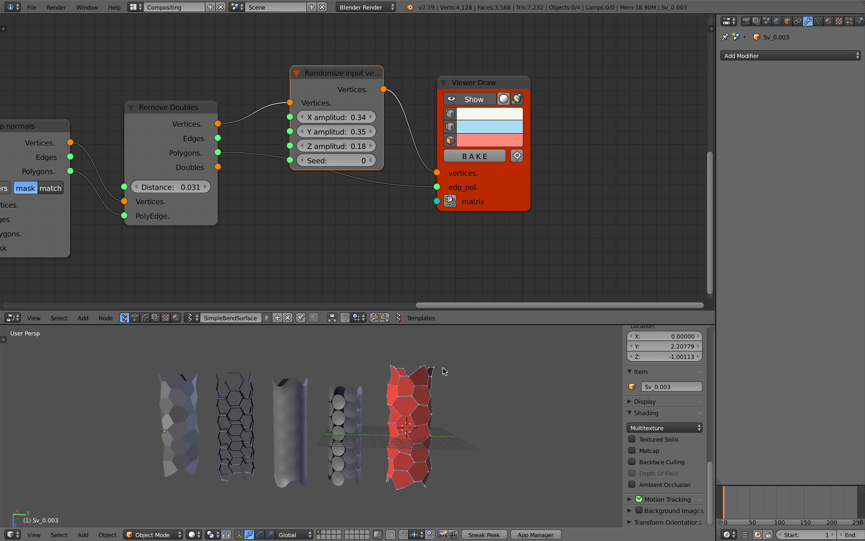
# Add a Bend object along path node beyond Viewer Draw and widen it so its labels are readable
pyautogui.moveTo(486, 204); pyautogui.dragTo(286, 202, button='middle')
pyautogui.hotkey('ctrl', 'space')
pyautogui.write('bend')
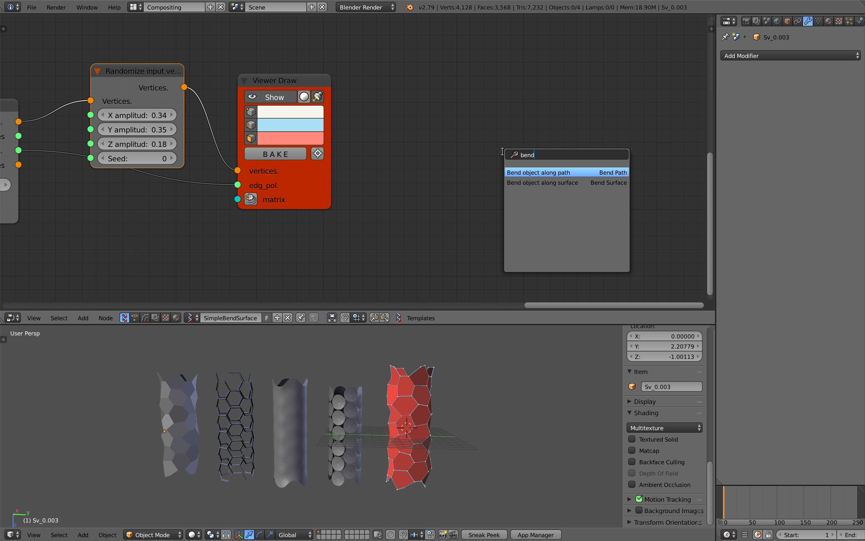
pyautogui.press('Return')
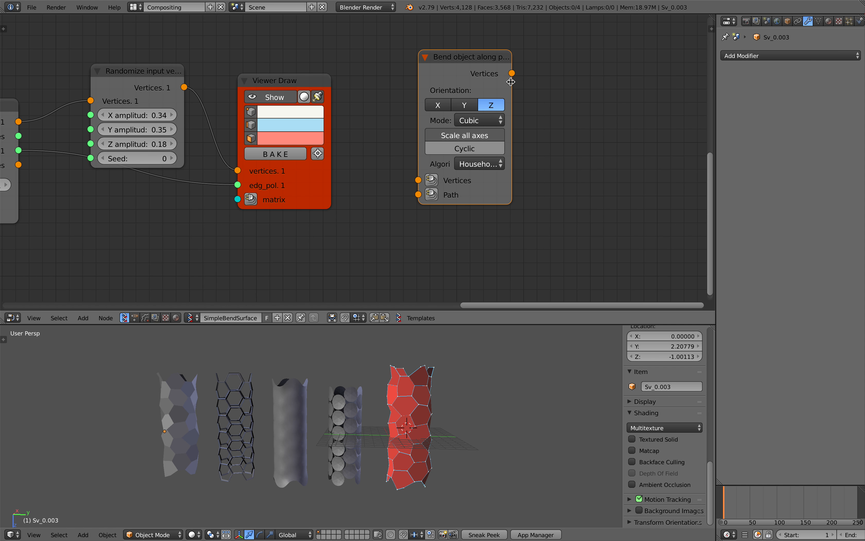
pyautogui.moveTo(511, 82); pyautogui.dragTo(562, 86)
pyautogui.moveTo(602, 123); pyautogui.dragTo(570, 117, button='middle')
pyautogui.hotkey('ctrl', 'space')
pyautogui.write('bend o')
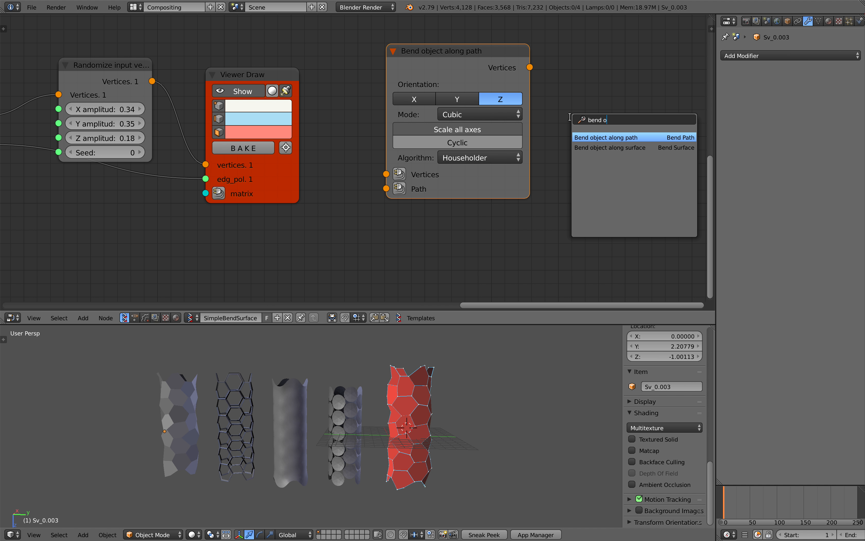
pyautogui.press('Return')
pyautogui.hotkey('ctrl', 'z')
# Add a Bend object along surface node beside the Bend object along path node and widen it
pyautogui.hotkey('ctrl', 'space')
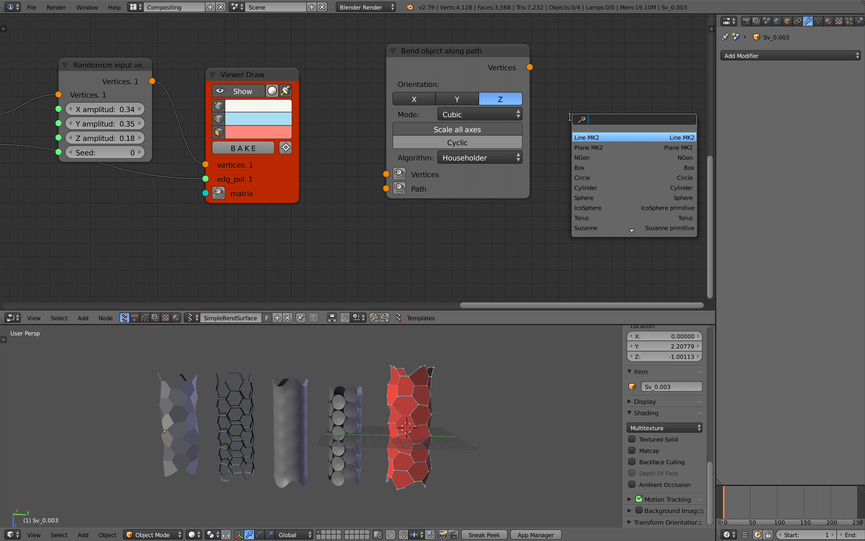
pyautogui.write('bend s')
pyautogui.press('Return')
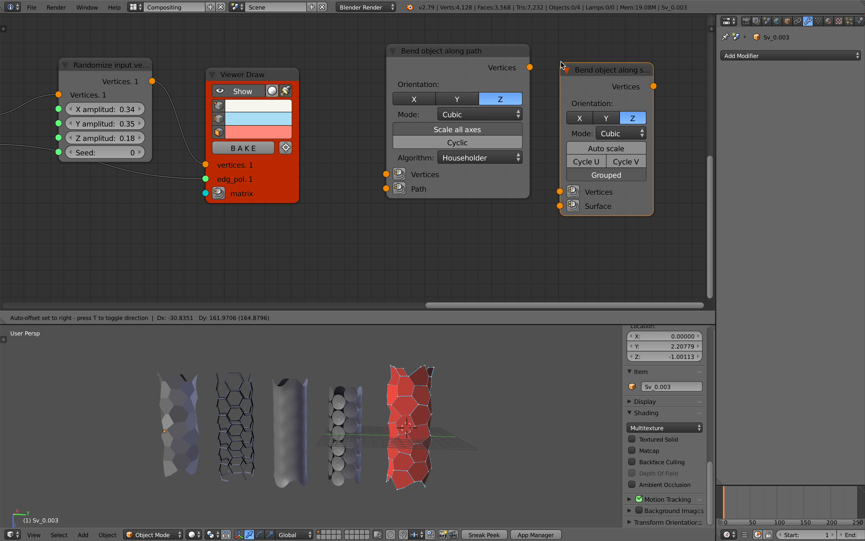
pyautogui.moveTo(654, 105); pyautogui.dragTo(678, 106)
pyautogui.moveTo(669, 104); pyautogui.dragTo(556, 126, button='middle')
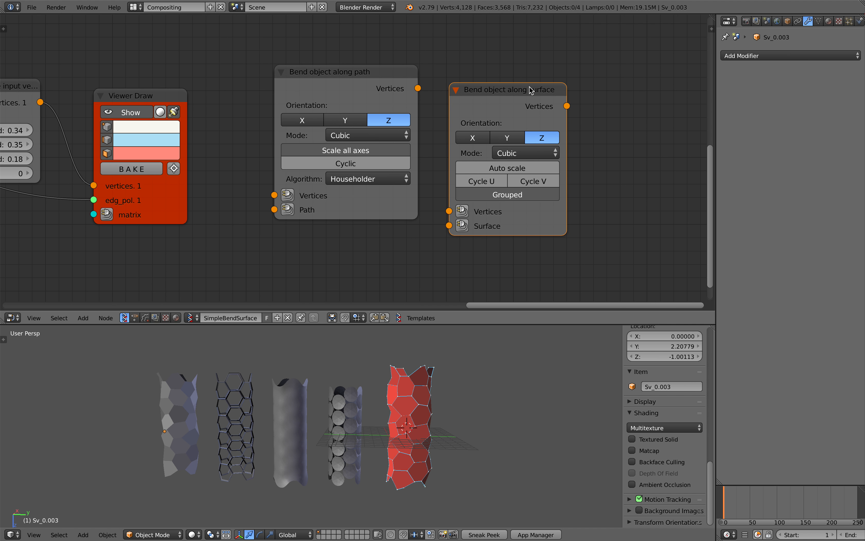
# Space the two bend nodes farther apart and save the file
pyautogui.moveTo(529, 89); pyautogui.dragTo(564, 83)
pyautogui.hotkey('ctrl', 's')
pyautogui.click(563, 83)
pyautogui.moveTo(426, 129); pyautogui.dragTo(455, 130, button='middle')
pyautogui.moveTo(374, 85); pyautogui.dragTo(377, 89)
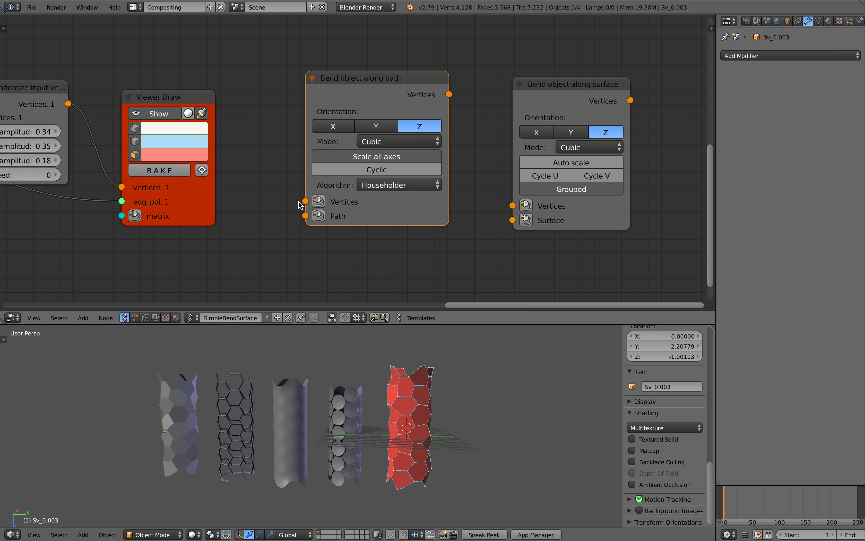
pyautogui.moveTo(357, 156); pyautogui.dragTo(390, 157, button='middle')
# Stack the Bend object along surface node above the Bend object along path node and save the file
pyautogui.moveTo(561, 91); pyautogui.dragTo(550, 87)
pyautogui.moveTo(419, 88); pyautogui.dragTo(434, 174)
pyautogui.scroll(-2, 465, 144)
pyautogui.moveTo(508, 111); pyautogui.dragTo(398, 58)
pyautogui.scroll(1, 421, 195)
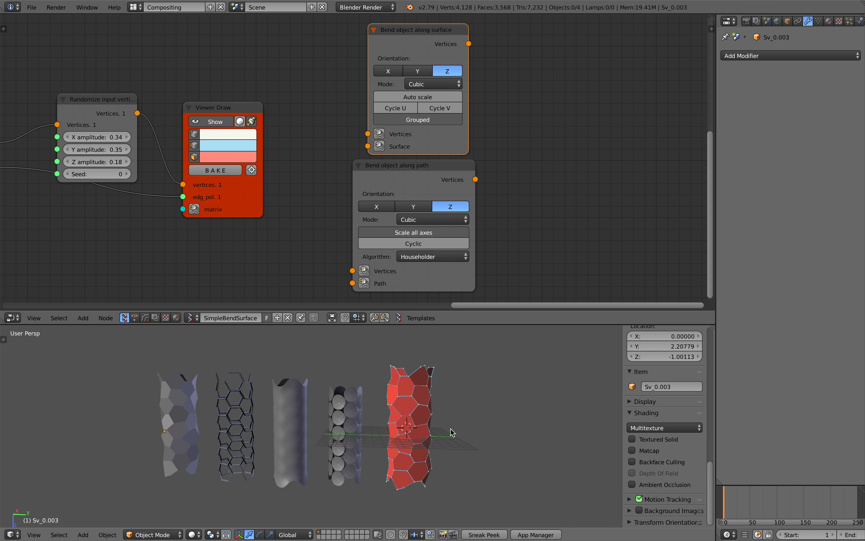
pyautogui.moveTo(439, 422); pyautogui.dragTo(436, 420, button='middle')
pyautogui.hotkey('ctrl', 's')
pyautogui.click(432, 403)
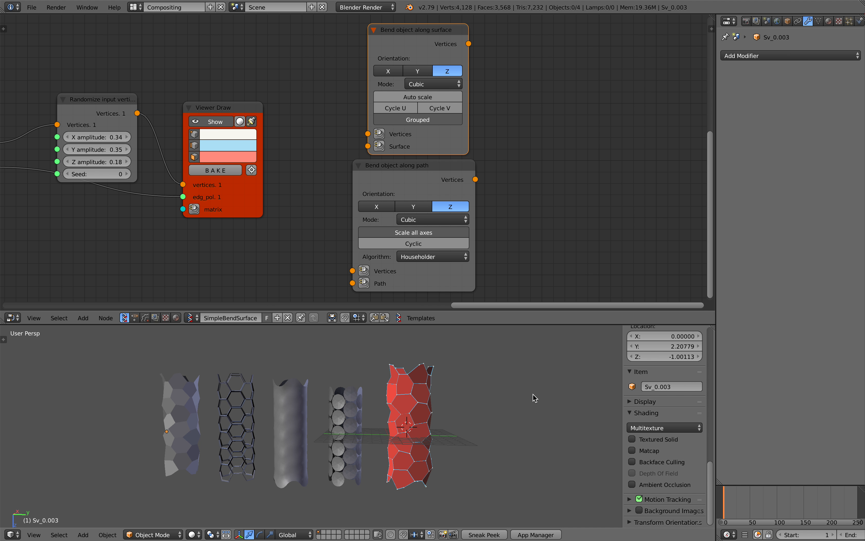
# Delete the unconnected Bend object along path and Bend object along surface nodes
pyautogui.keyDown('shift'); pyautogui.moveTo(391, 387); pyautogui.dragTo(367, 432, button='middle'); pyautogui.keyUp('shift')
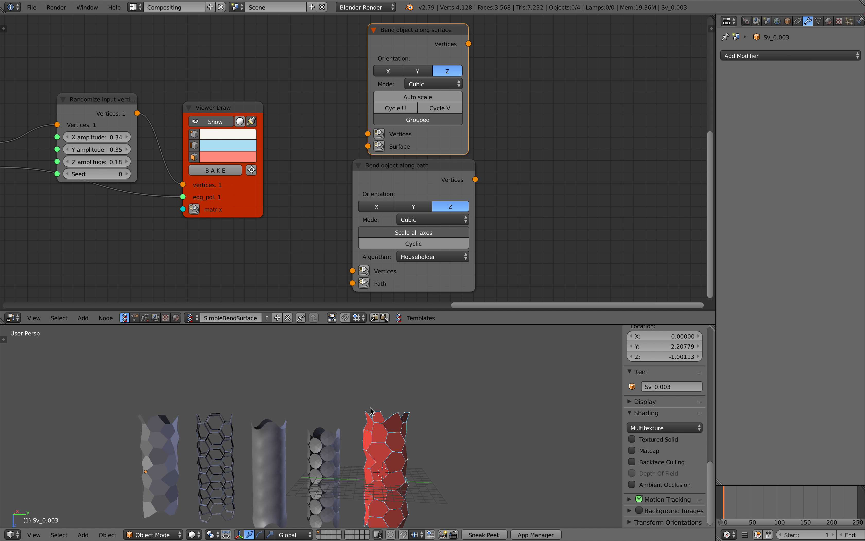
pyautogui.moveTo(273, 452); pyautogui.dragTo(283, 451, button='middle')
pyautogui.moveTo(356, 415); pyautogui.dragTo(360, 383, button='middle')
pyautogui.moveTo(269, 137); pyautogui.dragTo(380, 128, button='middle')
pyautogui.press('x')
pyautogui.click(418, 170)
pyautogui.press('x')
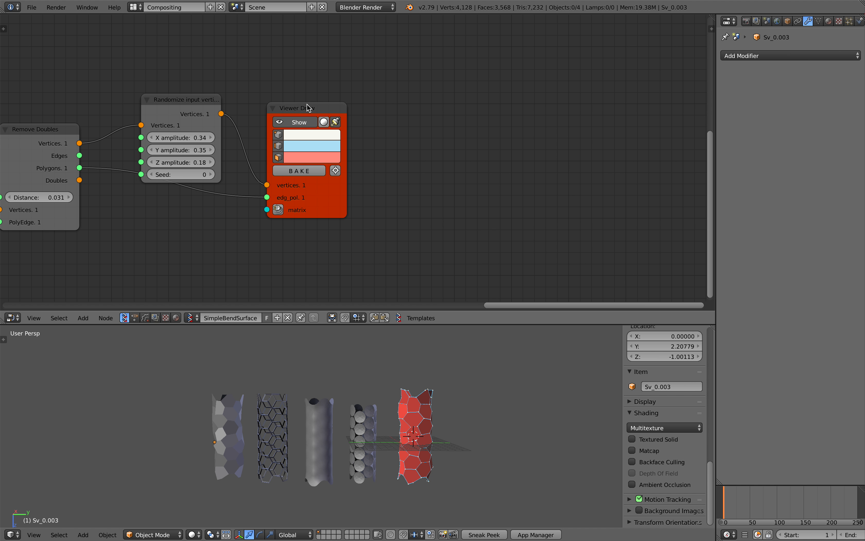
# Move Viewer Draw farther from the Randomize input vertices node to free space between them, and save the file
pyautogui.moveTo(308, 108); pyautogui.dragTo(482, 133)
pyautogui.hotkey('ctrl', 's')
pyautogui.click(482, 135)
# Insert an Extrude Separate Faces node between Randomize input vertices and Viewer Draw on the vertices connection
pyautogui.scroll(2, 393, 118)
pyautogui.hotkey('alt', 'space')
pyautogui.write('extriu')
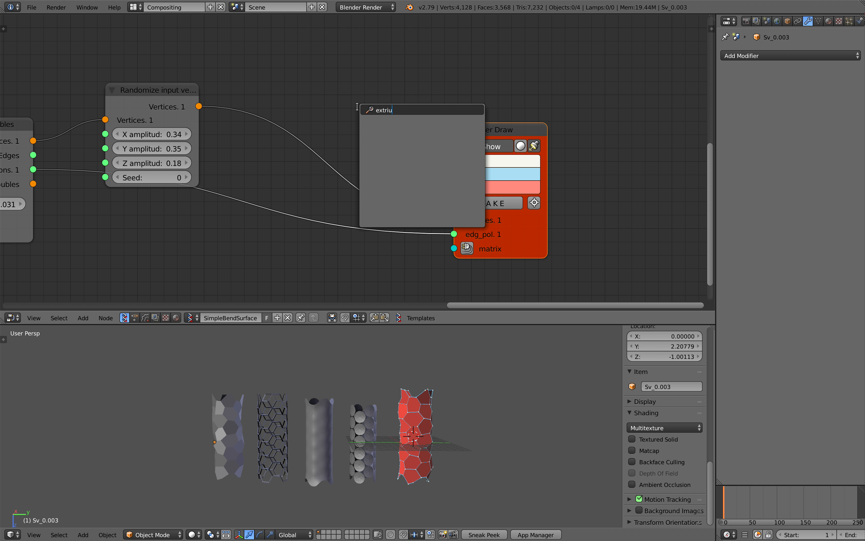
pyautogui.press('BackSpace')
pyautogui.press('Down')
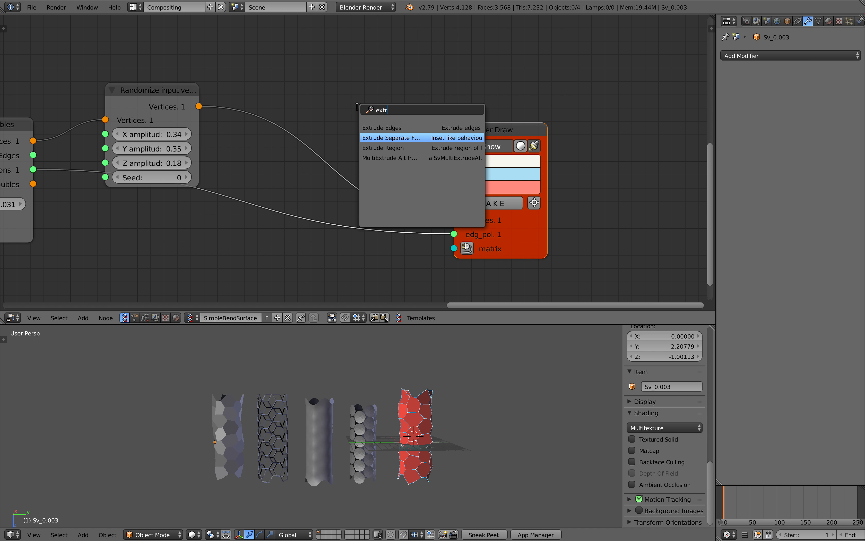
pyautogui.press('Return')
pyautogui.click(344, 91)
# Connect Remove Doubles' polygons to Extrude Separate Faces, and that node's polygons output to Viewer Draw's edg_pol
pyautogui.moveTo(286, 184); pyautogui.dragTo(369, 178, button='middle')
pyautogui.scroll(-2, 370, 182)
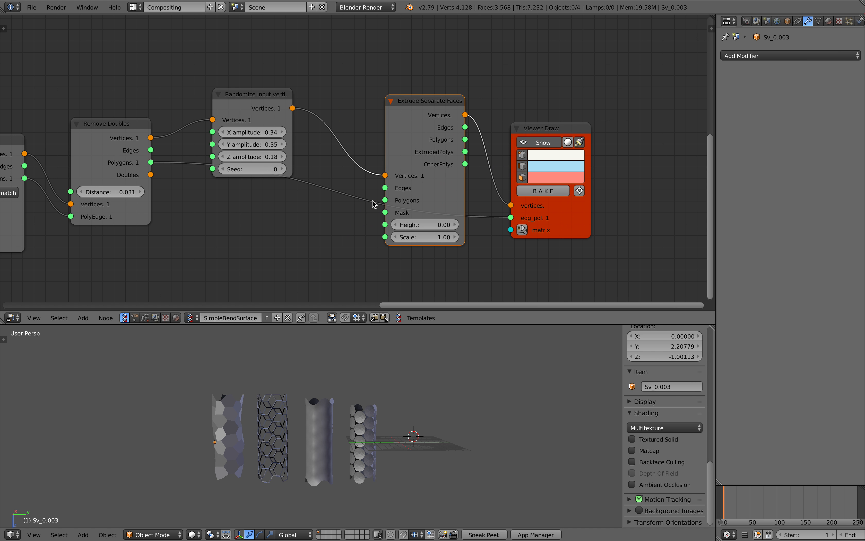
pyautogui.moveTo(126, 135); pyautogui.dragTo(385, 200)
pyautogui.moveTo(465, 139); pyautogui.dragTo(511, 217)
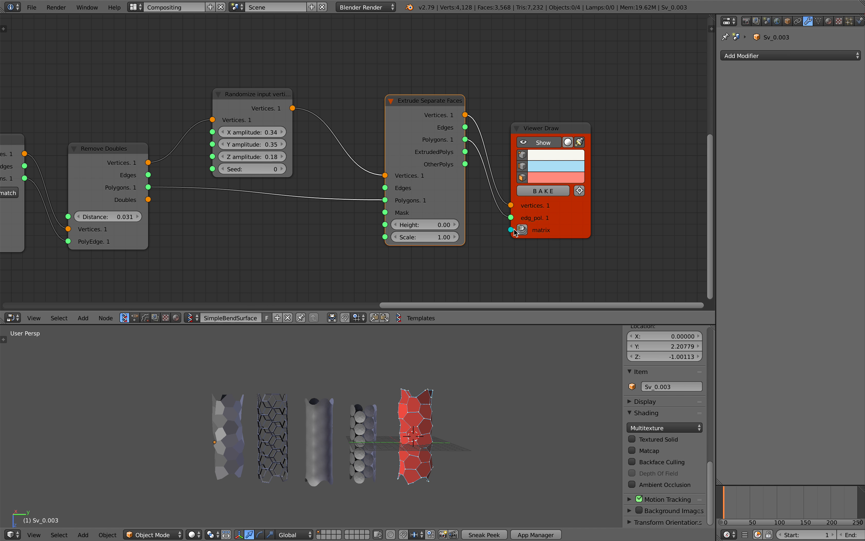
# Set the face extrusion height to 0.17 and its scale to 0.63
pyautogui.scroll(3, 463, 411)
pyautogui.keyDown('shift'); pyautogui.moveTo(463, 411); pyautogui.dragTo(423, 415, button='middle'); pyautogui.keyUp('shift')
pyautogui.moveTo(425, 225)
pyautogui.mouseDown()
pyautogui.moveTo(431, 242)
pyautogui.moveTo(415, 236)
pyautogui.moveTo(426, 225)
pyautogui.moveTo(437, 236)
pyautogui.moveTo(425, 237)
pyautogui.mouseUp()
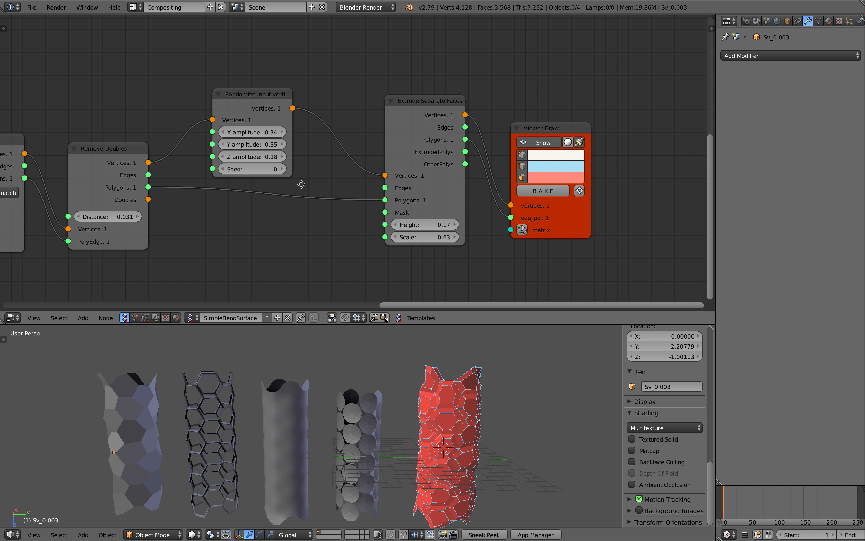
# Set the X, Y and Z amplitudes of Randomize input vertices to 0.00
pyautogui.moveTo(264, 141); pyautogui.dragTo(302, 131, button='middle')
pyautogui.press('Return')
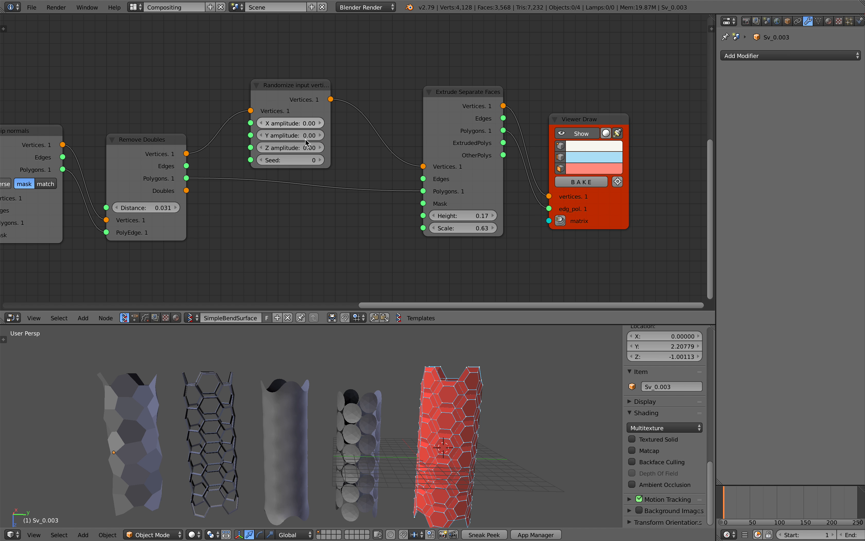
pyautogui.keyDown('shift'); pyautogui.moveTo(447, 386); pyautogui.dragTo(386, 362, button='middle'); pyautogui.keyUp('shift')
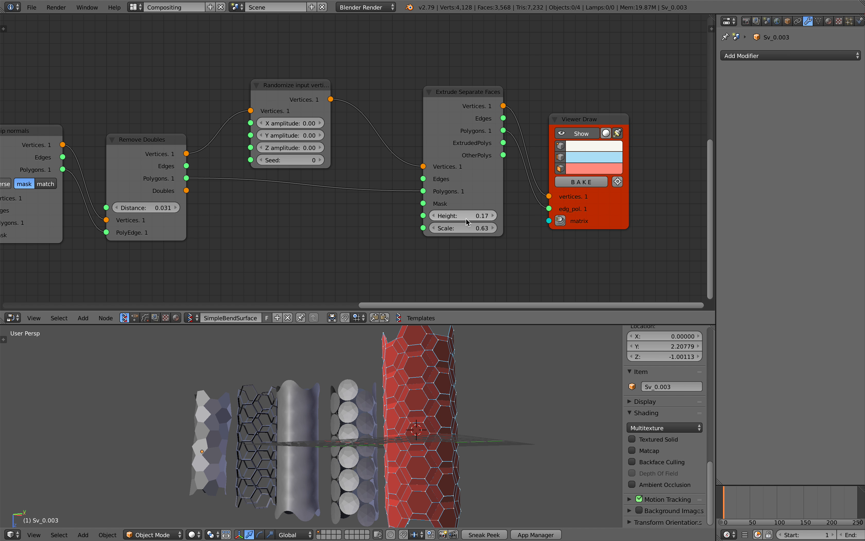
# Set the face extrusion height to 0.38 and scale to 0.74, and save the file
pyautogui.moveTo(461, 216)
pyautogui.mouseDown()
pyautogui.moveTo(504, 216)
pyautogui.moveTo(422, 215)
pyautogui.moveTo(475, 216)
pyautogui.moveTo(422, 216)
pyautogui.moveTo(470, 216)
pyautogui.moveTo(469, 228)
pyautogui.mouseUp()
pyautogui.moveTo(411, 404); pyautogui.dragTo(393, 434, button='middle')
pyautogui.scroll(3, 394, 434)
pyautogui.keyDown('ctrl'); pyautogui.moveTo(423, 388); pyautogui.dragTo(356, 401, button='middle'); pyautogui.keyUp('ctrl')
pyautogui.hotkey('ctrl', 's')
pyautogui.click(407, 415)
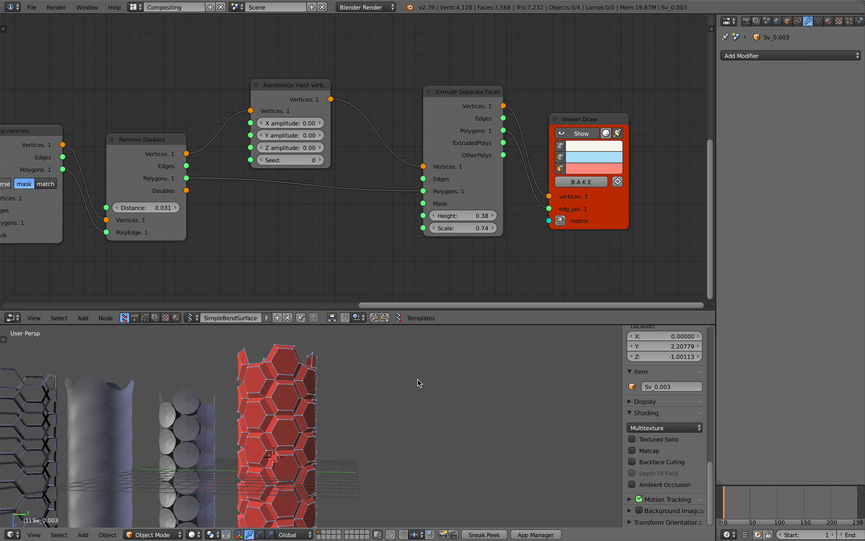
# Sketch overlapping scale outlines and arrows beside the preview tube with Grease Pencil, and remove the sketch layer
pyautogui.press('d')
pyautogui.moveTo(415, 376); pyautogui.dragTo(414, 380)
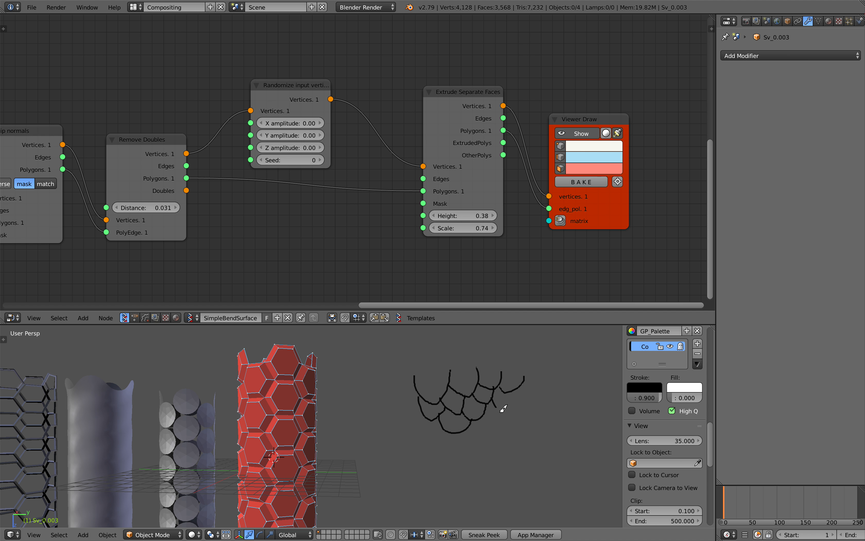
pyautogui.keyDown('shift'); pyautogui.moveTo(380, 407); pyautogui.dragTo(394, 428, button='middle'); pyautogui.keyUp('shift')
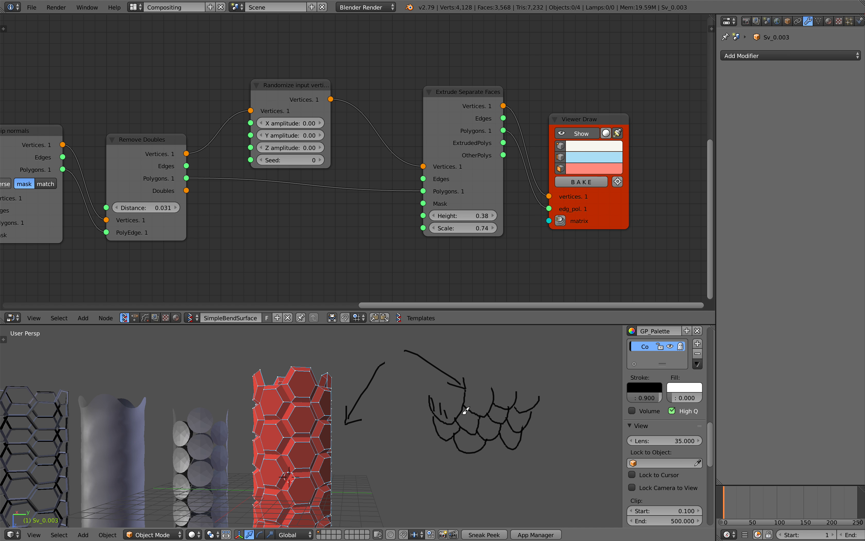
pyautogui.moveTo(449, 429)
pyautogui.keyDown('shift'); pyautogui.mouseDown(button='middle')
pyautogui.moveTo(452, 414)
pyautogui.moveTo(367, 425)
pyautogui.moveTo(448, 406)
pyautogui.mouseUp(button='middle'); pyautogui.keyUp('shift')
pyautogui.click(699, 356)
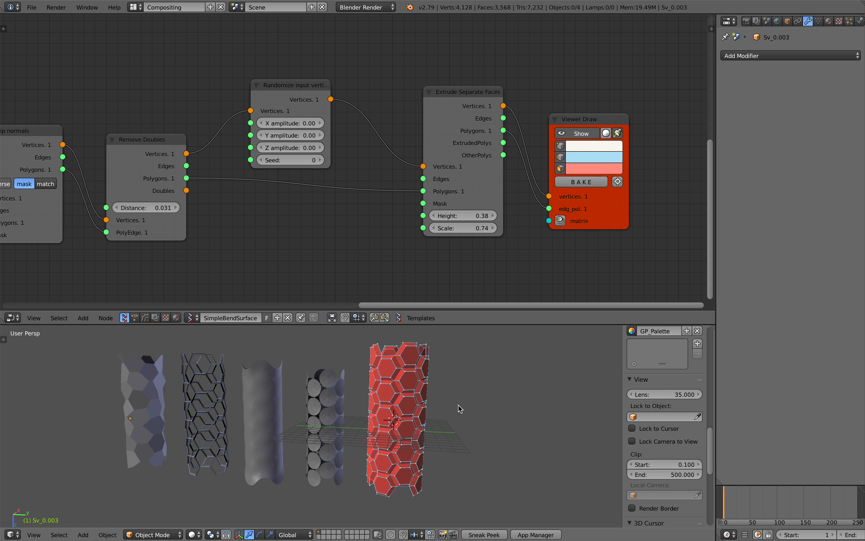
# Darken the edge colour of the Viewer Draw preview to a dark slate blue
pyautogui.click(583, 157)
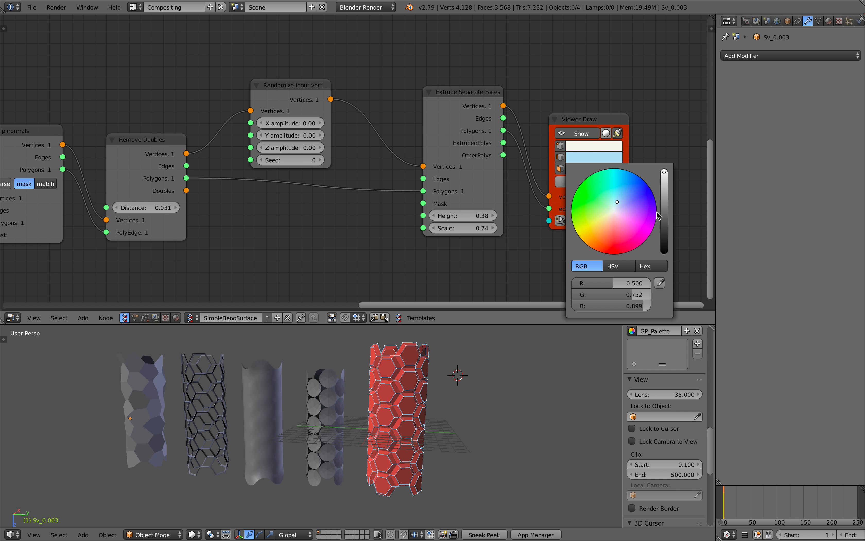
pyautogui.moveTo(663, 214); pyautogui.dragTo(663, 216)
pyautogui.moveTo(466, 411); pyautogui.dragTo(461, 433, button='middle')
pyautogui.scroll(1, 450, 411)
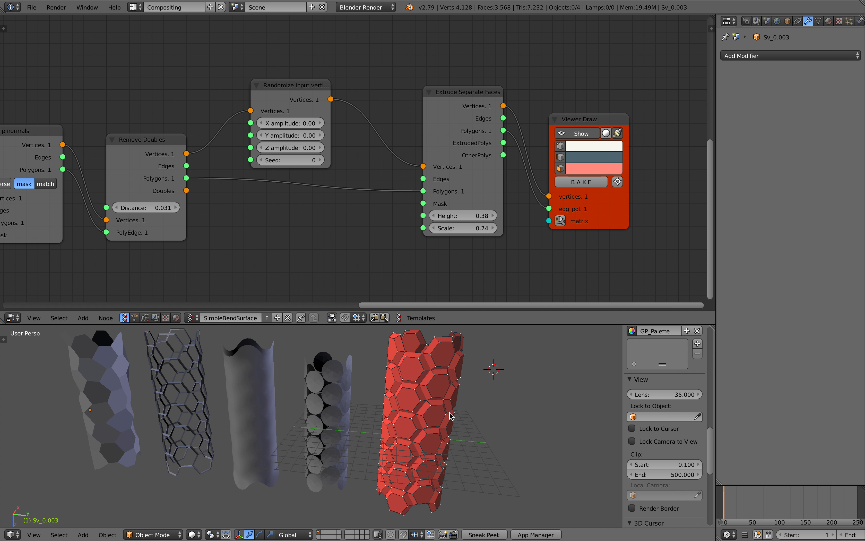
# Set the face extrusion height to 0.35, save the file and bake the preview tube to a mesh
pyautogui.moveTo(463, 215); pyautogui.dragTo(456, 216)
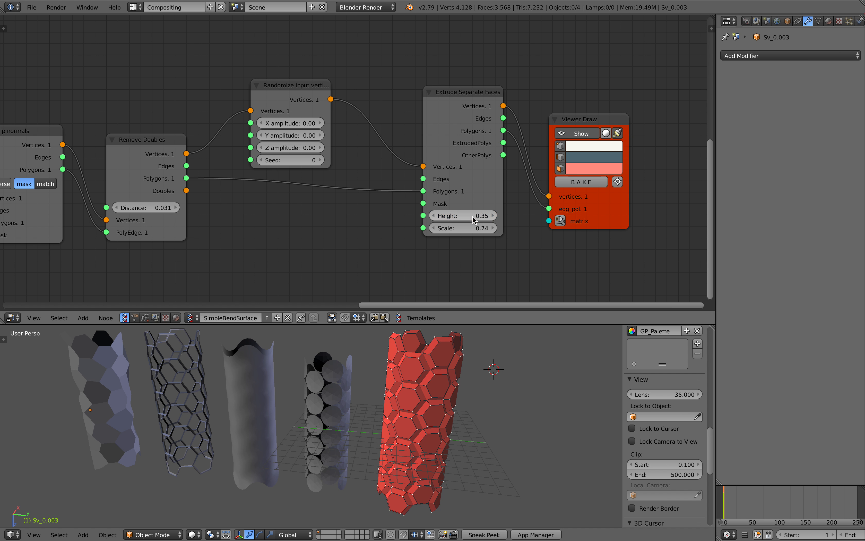
pyautogui.moveTo(441, 422); pyautogui.dragTo(429, 424, button='middle')
pyautogui.hotkey('ctrl', 's')
pyautogui.click(429, 425)
pyautogui.click(569, 186)
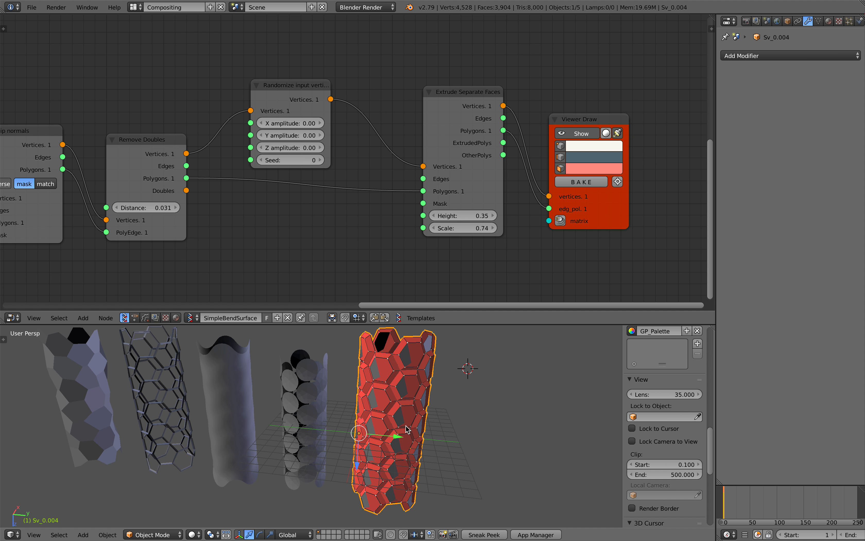
# Move the baked tube along Y to stand clear of the red preview tube, and enlarge the 3D viewport
pyautogui.press('g')
pyautogui.press('y')
pyautogui.click(519, 431)
pyautogui.moveTo(518, 431); pyautogui.dragTo(436, 424, button='middle')
pyautogui.scroll(-1, 436, 424)
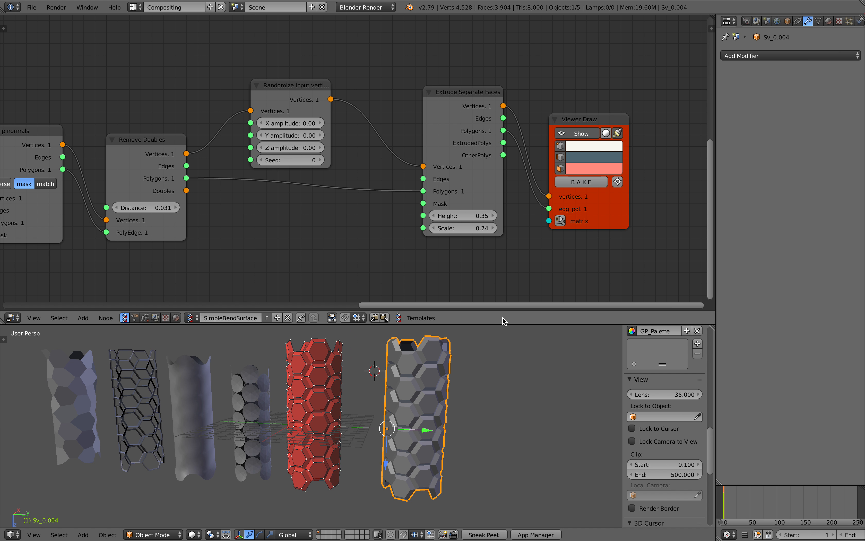
pyautogui.moveTo(503, 324); pyautogui.dragTo(497, 300)
pyautogui.moveTo(494, 353); pyautogui.dragTo(483, 353, button='middle')
pyautogui.keyDown('shift'); pyautogui.moveTo(484, 353); pyautogui.dragTo(482, 369, button='middle'); pyautogui.keyUp('shift')
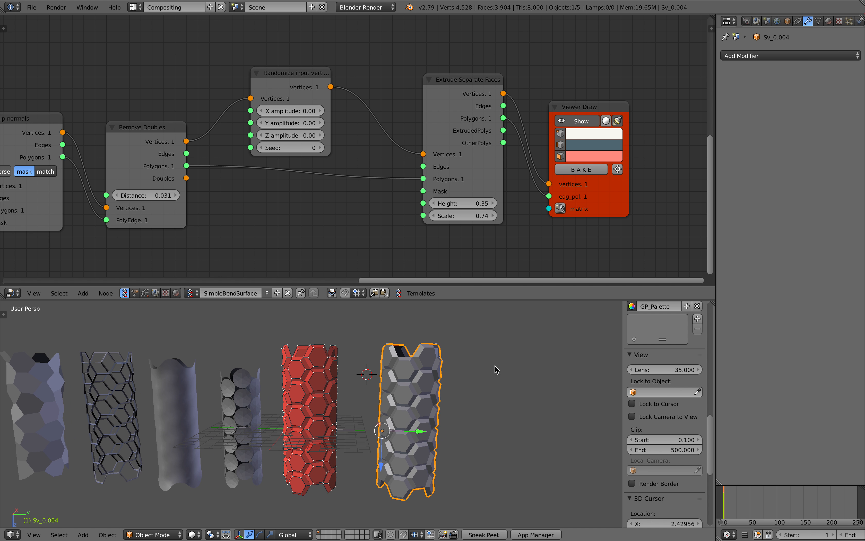
# Add an Array modifier to the baked tube with relative offsets of X 0, Y 0 and Z 1
pyautogui.click(769, 57)
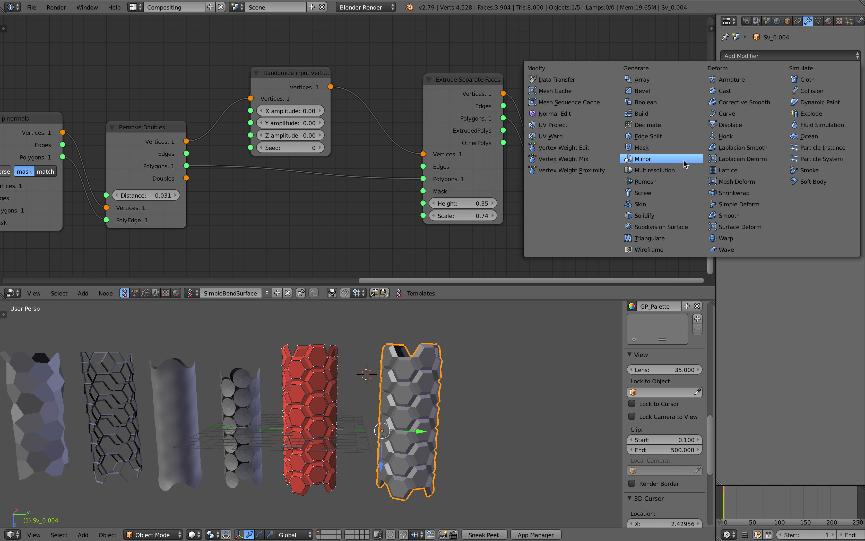
pyautogui.click(670, 80)
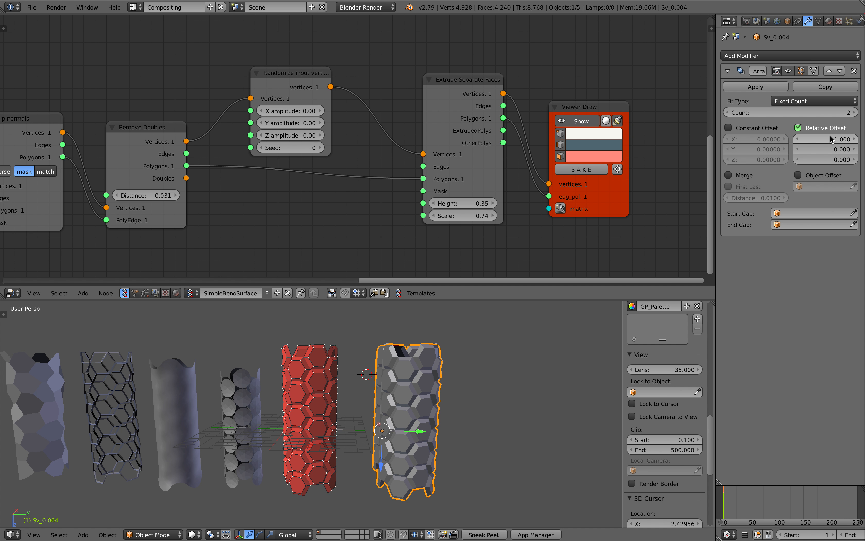
pyautogui.write('0')
pyautogui.press('Tab')
pyautogui.press('Tab')
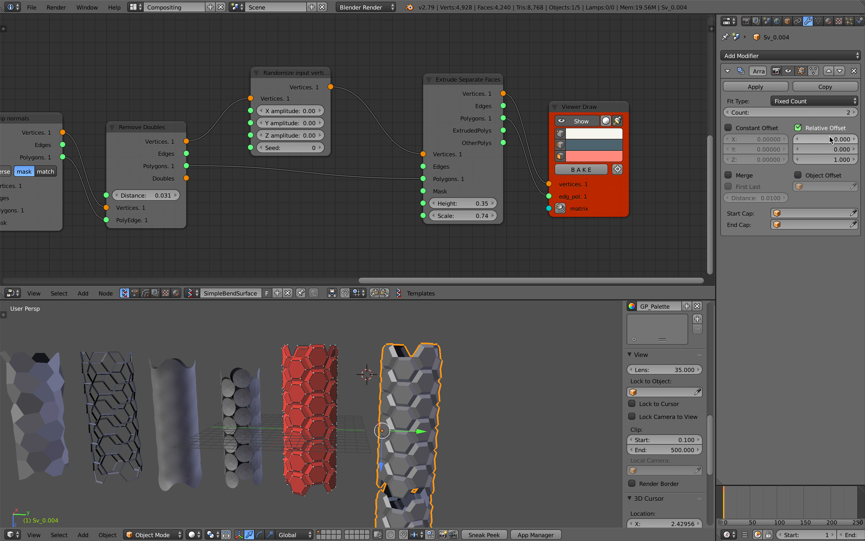
pyautogui.write('1')
pyautogui.press('Return')
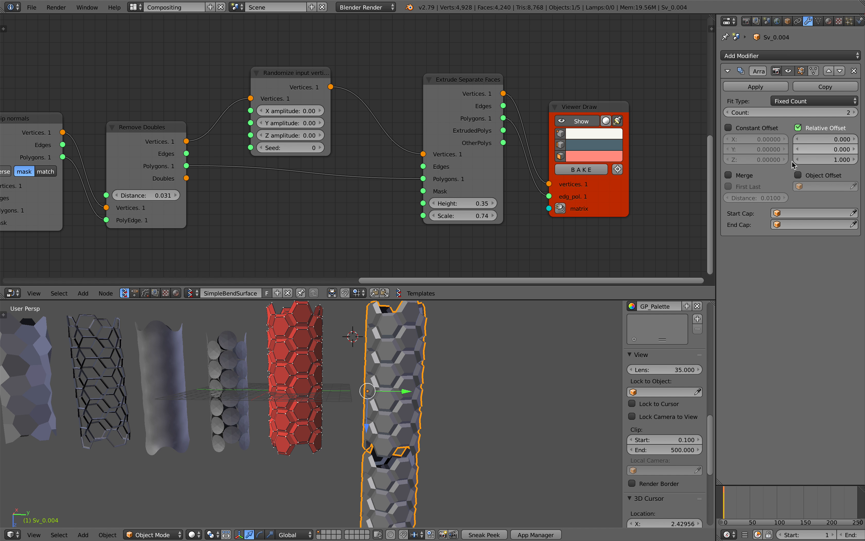
# Enable Merge on the Array modifier and set its relative Z offset to 0.920 to interlock the tube segments
pyautogui.scroll(5, 472, 426)
pyautogui.scroll(2, 418, 415)
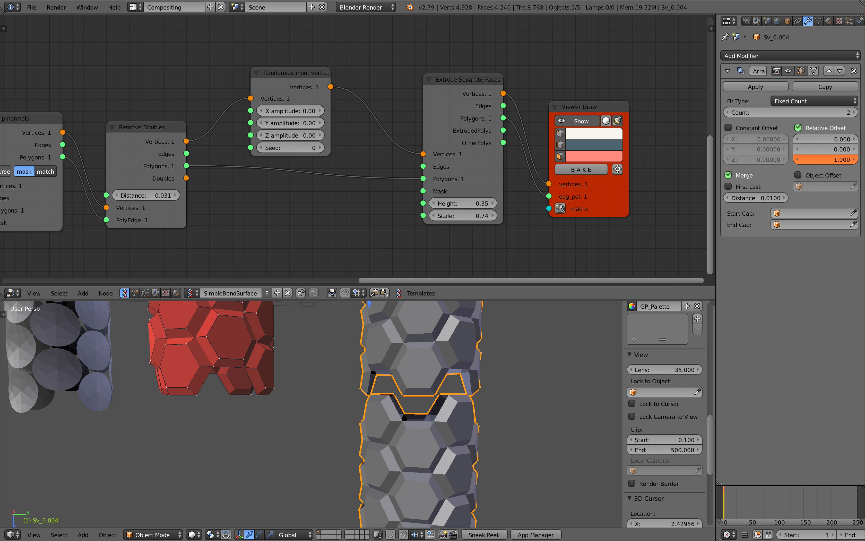
pyautogui.press('Return')
pyautogui.click(822, 130)
pyautogui.click(826, 128)
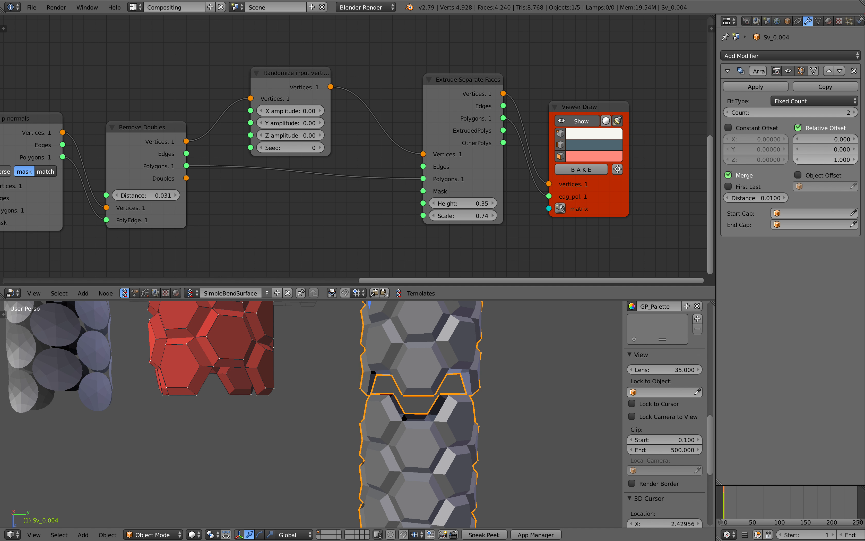
pyautogui.moveTo(826, 160)
pyautogui.mouseDown()
pyautogui.moveTo(806, 160)
pyautogui.moveTo(815, 159)
pyautogui.mouseUp()
pyautogui.scroll(-2, 463, 392)
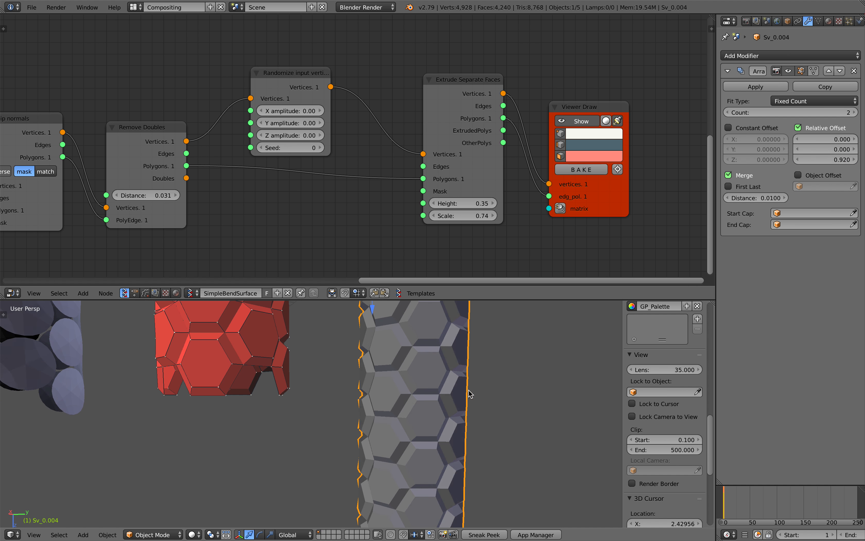
# Raise the array count to 7, deselect the tube and save the file
pyautogui.scroll(-2, 462, 392)
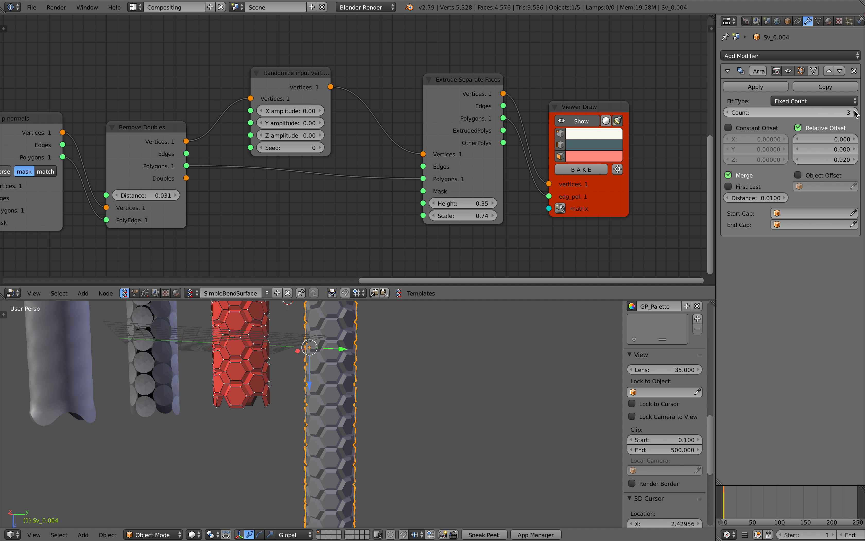
pyautogui.scroll(-6, 336, 463)
pyautogui.hotkey('ctrl', 's')
pyautogui.click(342, 459)
pyautogui.press('a')
pyautogui.moveTo(348, 448); pyautogui.dragTo(332, 385, button='middle')
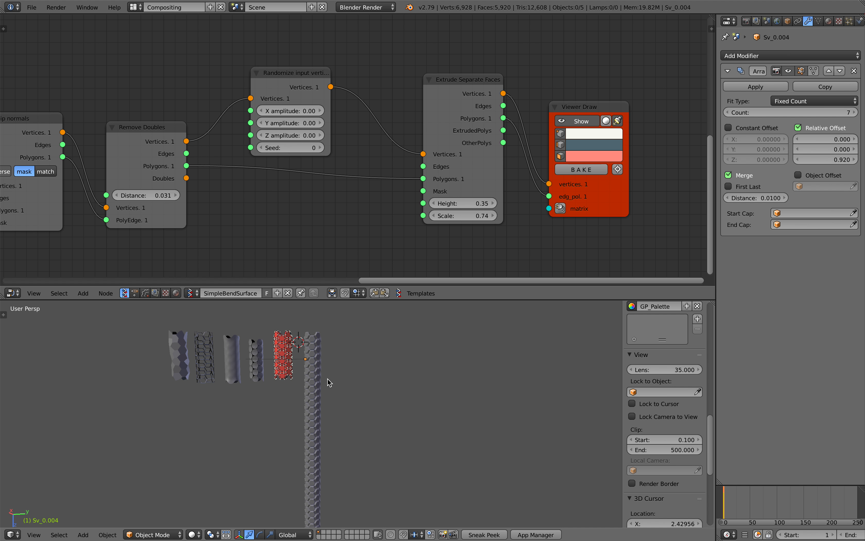
pyautogui.hotkey('ctrl', 's')
# Draw an S-shaped Grease Pencil curve starting at the upper end of the long arrayed tube
pyautogui.click(314, 409)
pyautogui.scroll(1, 313, 407)
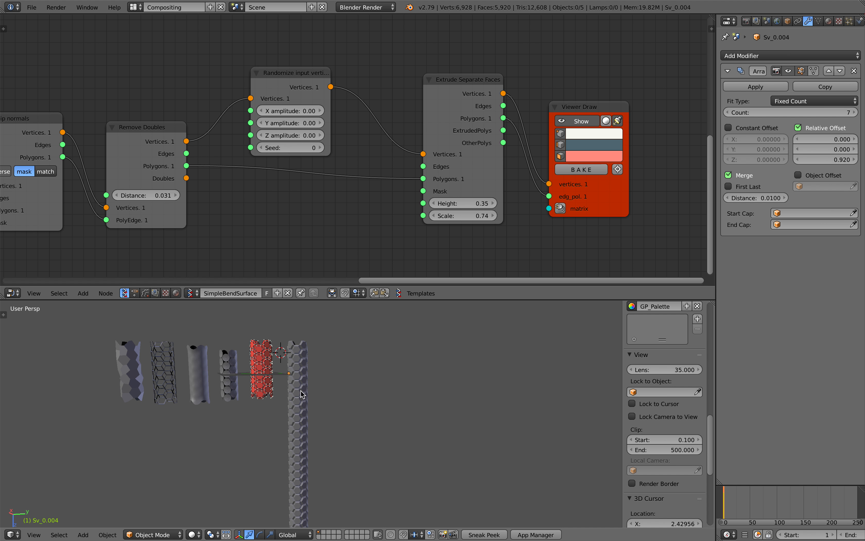
pyautogui.moveTo(301, 395); pyautogui.dragTo(302, 385, button='middle')
pyautogui.moveTo(295, 353); pyautogui.dragTo(387, 485)
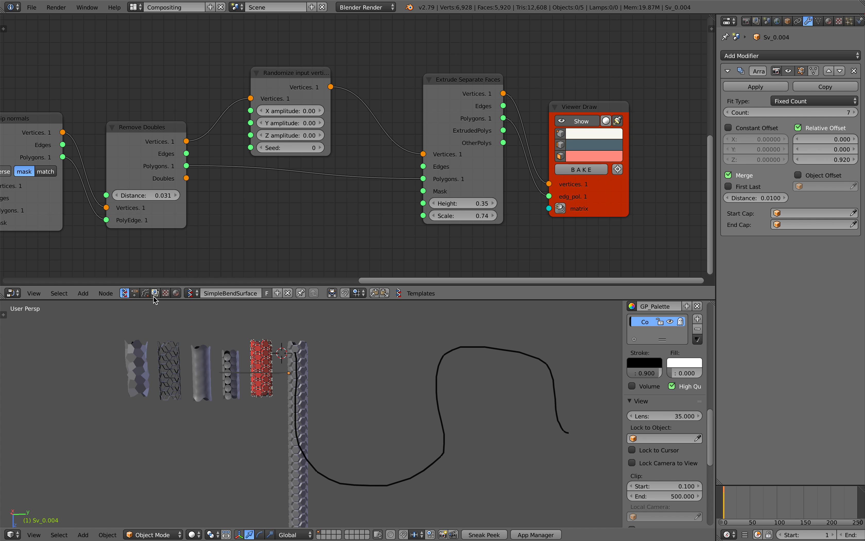
# Insert the Grease Pencil path nodes, starting with Object ID Selector, into the empty area below the existing node network
pyautogui.scroll(-5, 287, 260)
pyautogui.moveTo(346, 178); pyautogui.dragTo(317, 49, button='middle')
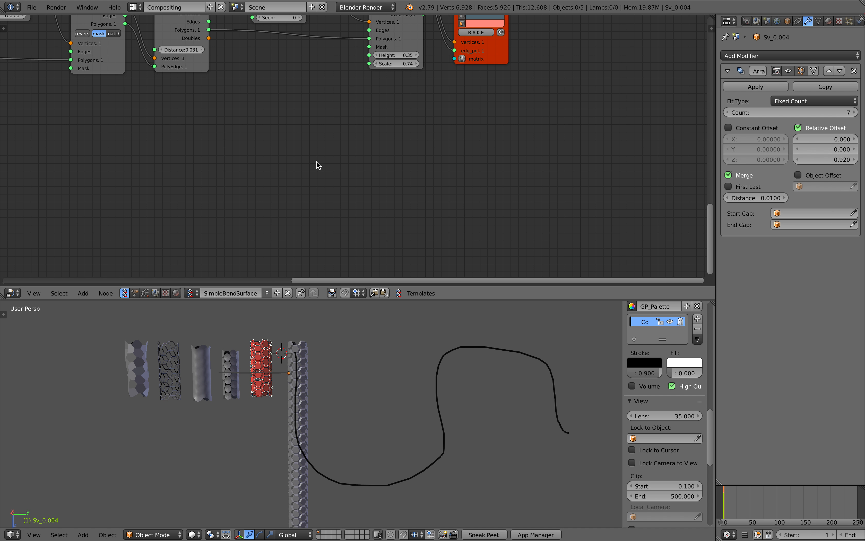
pyautogui.hotkey('alt', 'space')
pyautogui.press('Return')
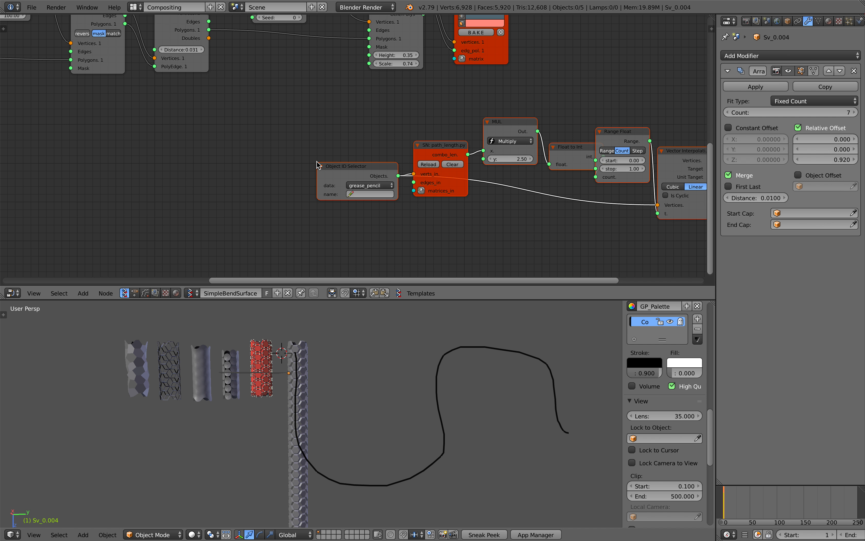
# Set the Object ID Selector to the GPencil data, layer GP_Layer, and active frame
pyautogui.click(365, 194)
pyautogui.click(367, 206)
pyautogui.click(365, 203)
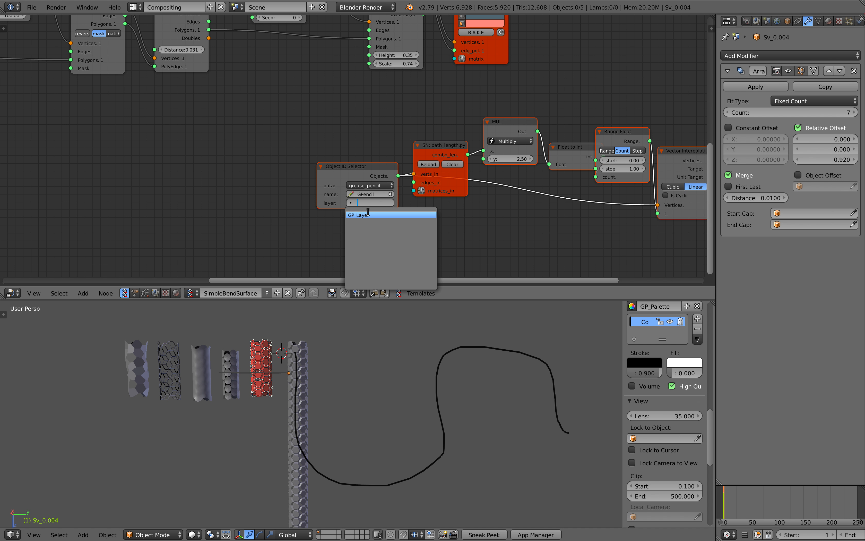
pyautogui.click(365, 214)
pyautogui.click(370, 220)
pyautogui.click(375, 211)
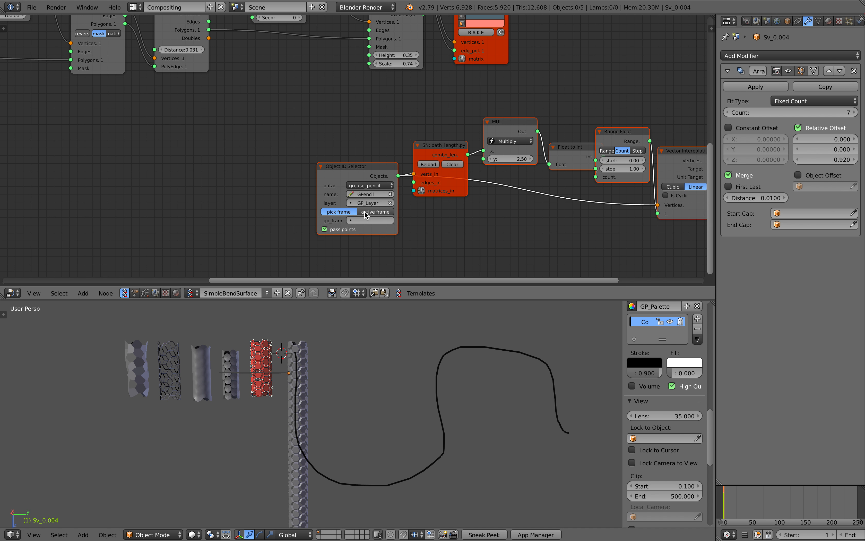
# Move the path's Viewer Draw node away from UV Connection and set the Multiply node's y value to 1.23
pyautogui.moveTo(407, 193); pyautogui.dragTo(112, 193, button='middle')
pyautogui.scroll(4, 383, 181)
pyautogui.moveTo(587, 216); pyautogui.dragTo(670, 210)
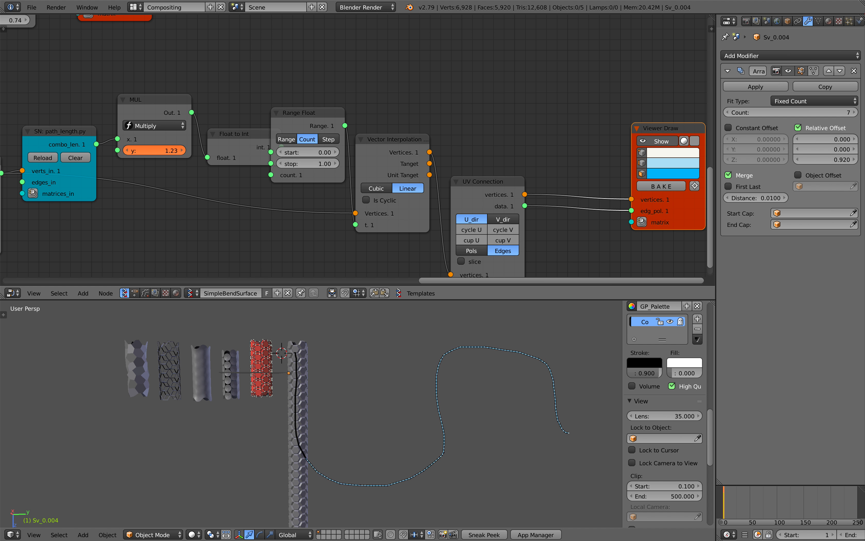
# Add a Polyline Viewer MK1 between UV Connection and Viewer Draw, and set its radii to 5.15
pyautogui.moveTo(537, 163); pyautogui.dragTo(318, 152, button='middle')
pyautogui.moveTo(459, 205); pyautogui.dragTo(531, 213)
pyautogui.hotkey('shift', 'a')
pyautogui.click(365, 148)
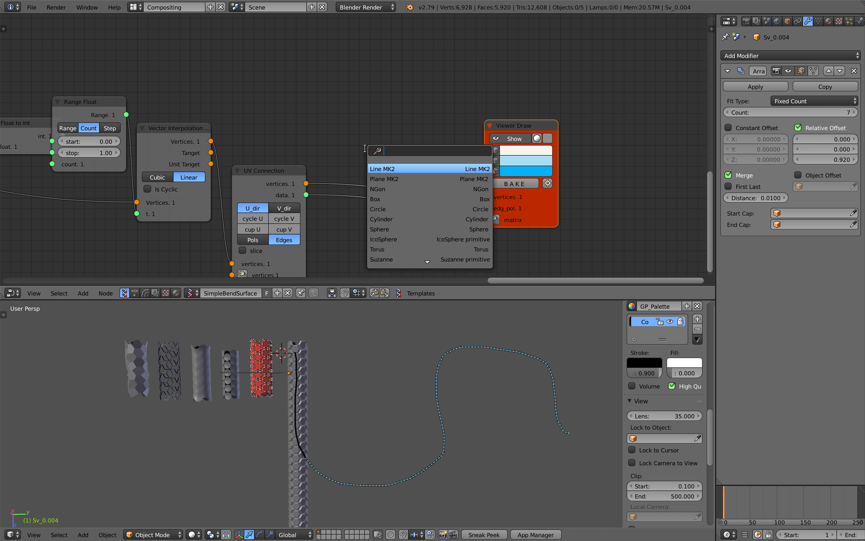
pyautogui.write('polyl')
pyautogui.press('Return')
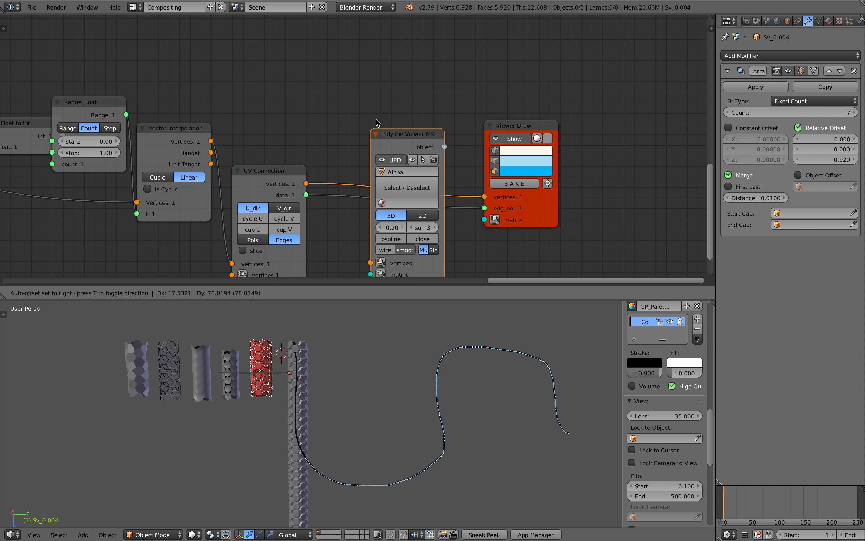
pyautogui.click(375, 99)
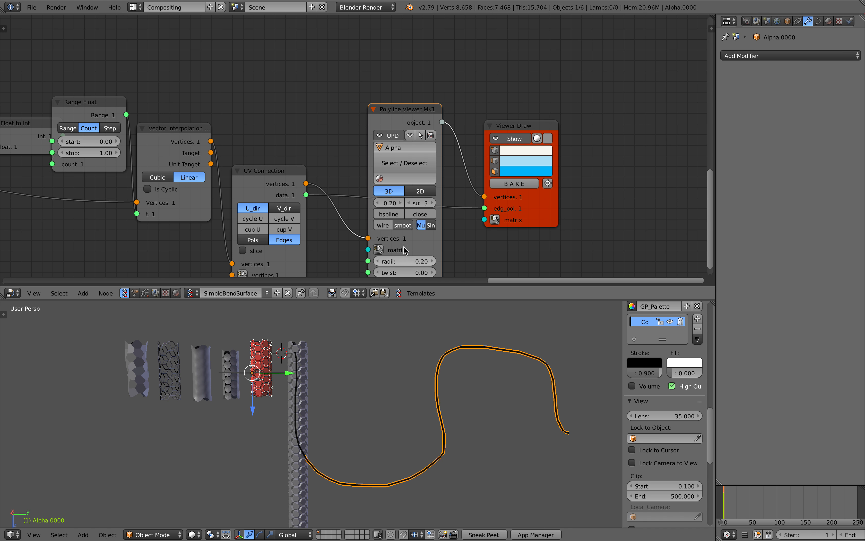
pyautogui.moveTo(404, 261); pyautogui.dragTo(434, 261)
# Add a Curve modifier to the arrayed tube with Alpha.0000 as its curve object
pyautogui.keyDown('shift'); pyautogui.moveTo(298, 510); pyautogui.dragTo(291, 479, button='middle'); pyautogui.keyUp('shift')
pyautogui.rightClick(289, 479)
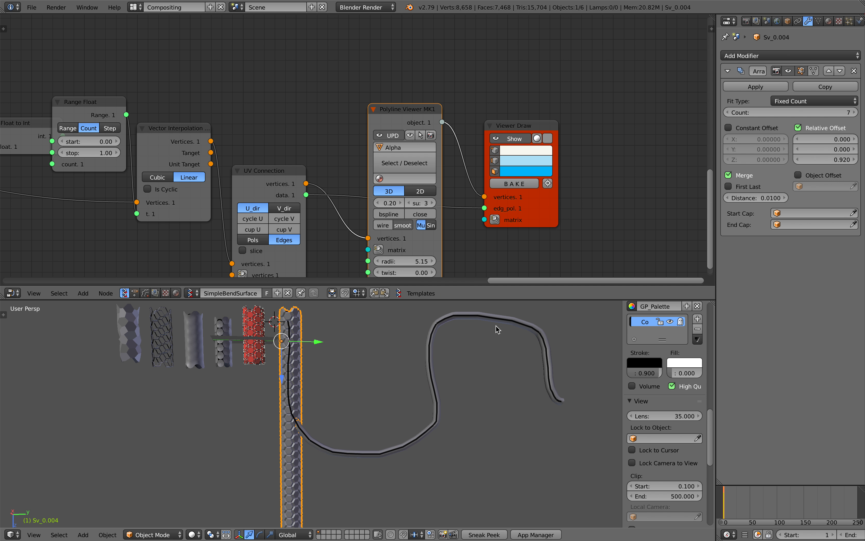
pyautogui.click(765, 55)
pyautogui.click(755, 114)
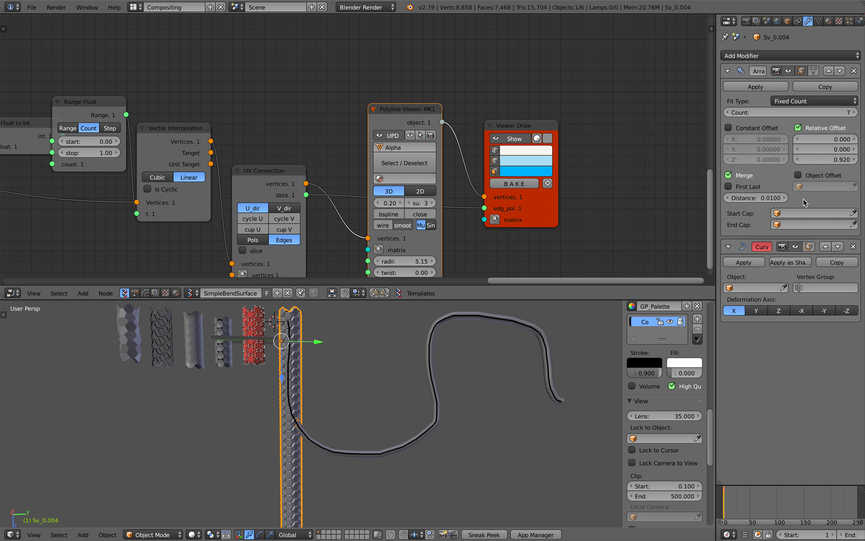
pyautogui.click(773, 286)
pyautogui.click(769, 303)
pyautogui.moveTo(436, 397); pyautogui.dragTo(365, 390, button='middle')
pyautogui.scroll(-4, 422, 392)
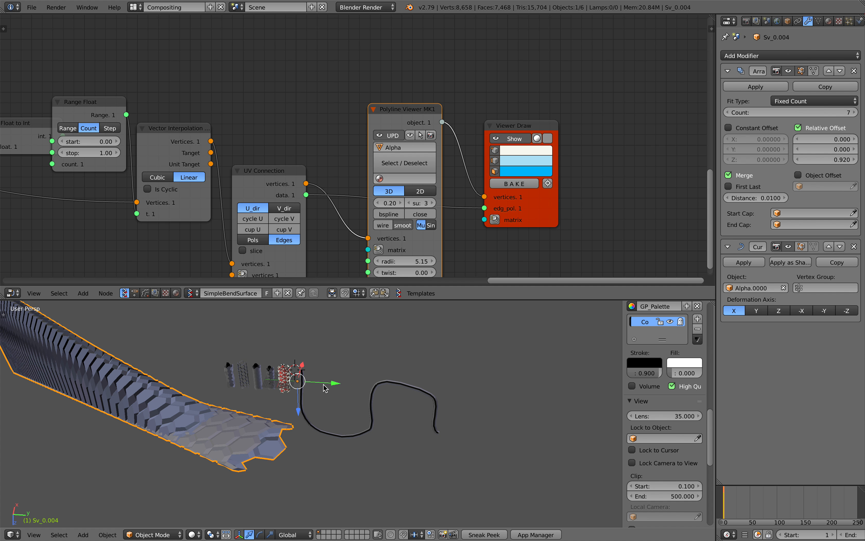
# Move the deformed tube near the curve's start and scale it down to about 0.16
pyautogui.scroll(1, 320, 385)
pyautogui.scroll(-1, 268, 387)
pyautogui.keyDown('shift'); pyautogui.moveTo(250, 395); pyautogui.dragTo(314, 397, button='middle'); pyautogui.keyUp('shift')
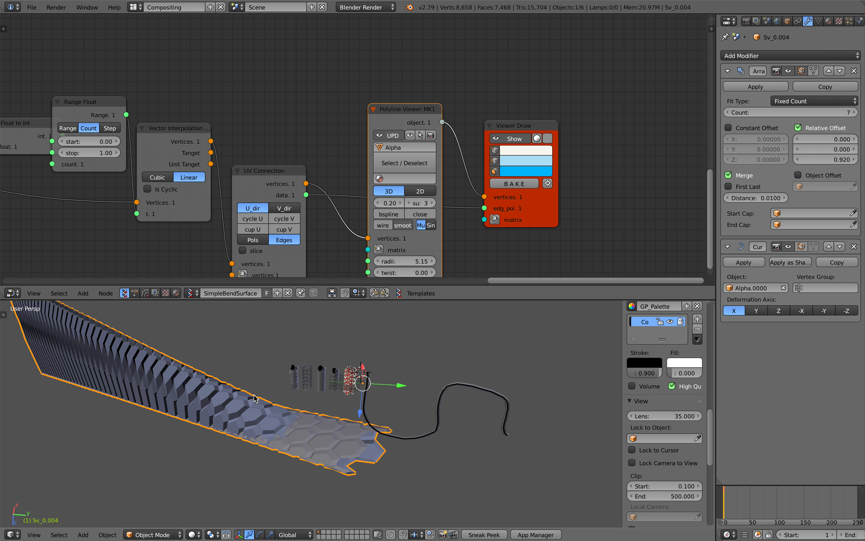
pyautogui.press('g')
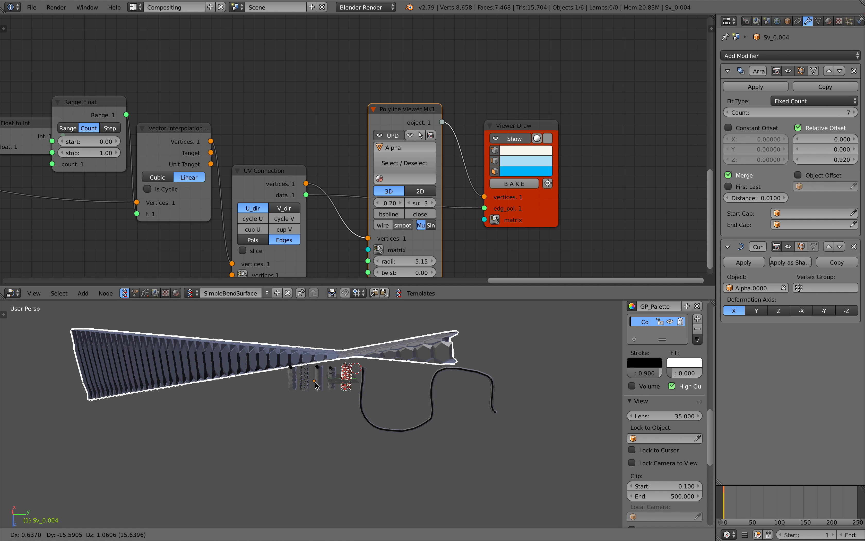
pyautogui.click(344, 389)
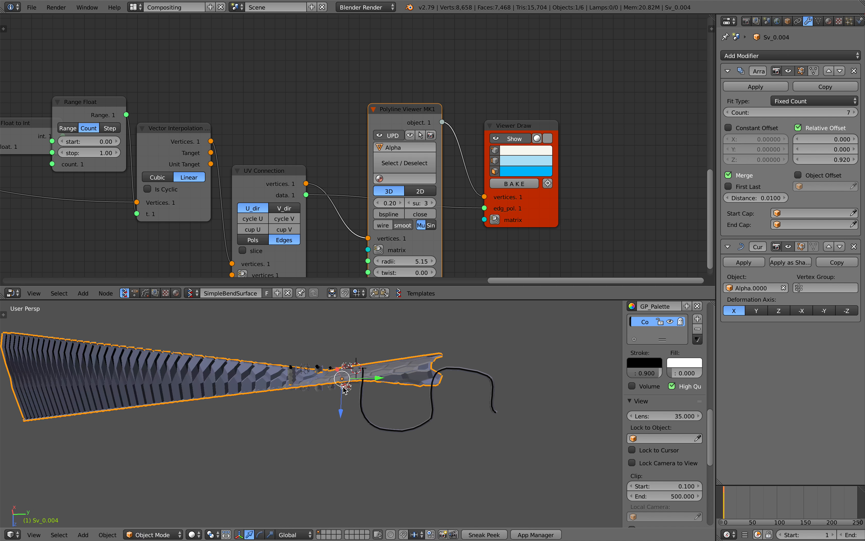
pyautogui.press('s')
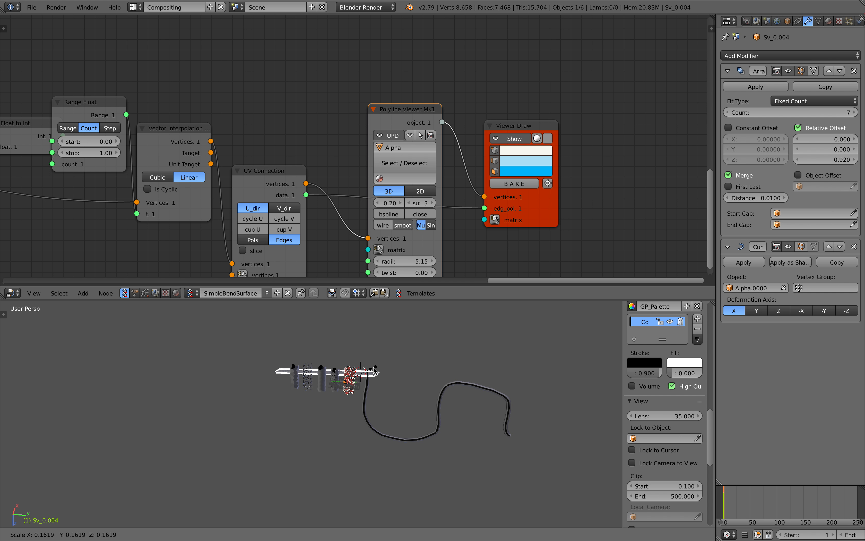
pyautogui.click(374, 370)
pyautogui.moveTo(375, 372); pyautogui.dragTo(433, 397, button='middle')
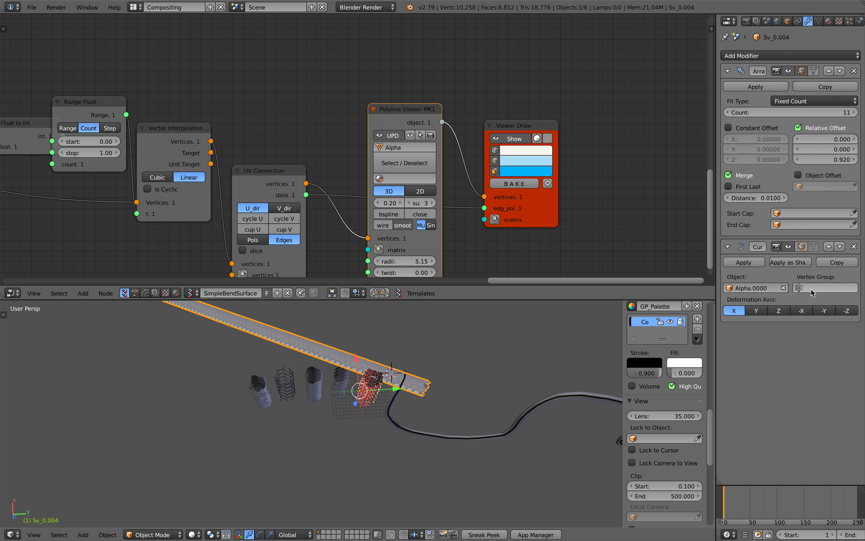
# Set the array count to 11 and the Curve modifier's deformation axis to Z
pyautogui.click(756, 310)
pyautogui.click(779, 310)
pyautogui.moveTo(464, 404); pyautogui.dragTo(439, 387, button='middle')
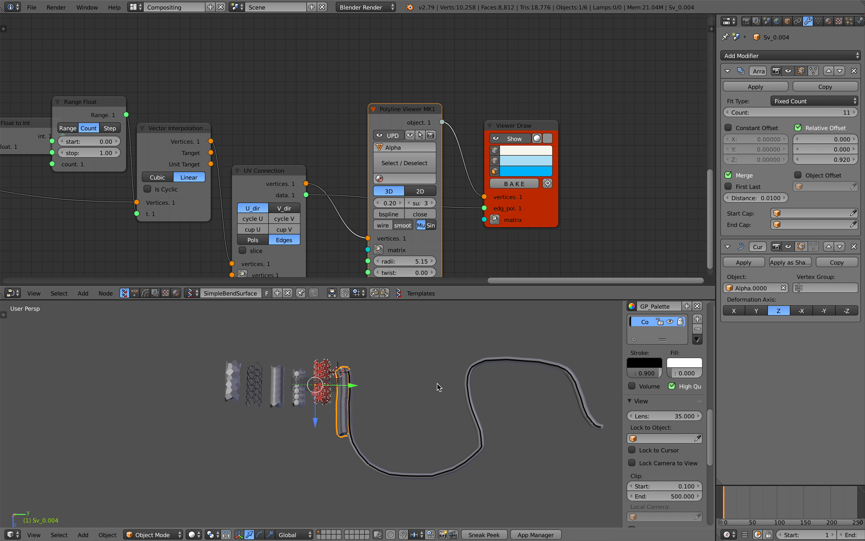
pyautogui.scroll(2, 590, 361)
pyautogui.scroll(2, 485, 401)
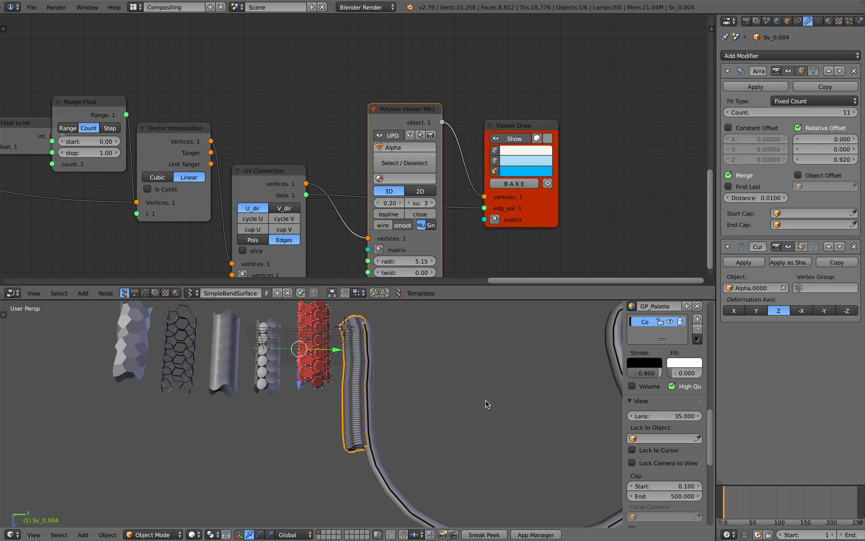
# Scale up the arrayed tube, then stretch it along global Z to spread it over the length of the curve
pyautogui.scroll(-1, 487, 404)
pyautogui.moveTo(487, 404)
pyautogui.mouseDown(button='middle')
pyautogui.moveTo(503, 412)
pyautogui.moveTo(452, 410)
pyautogui.mouseUp(button='middle')
pyautogui.press('s')
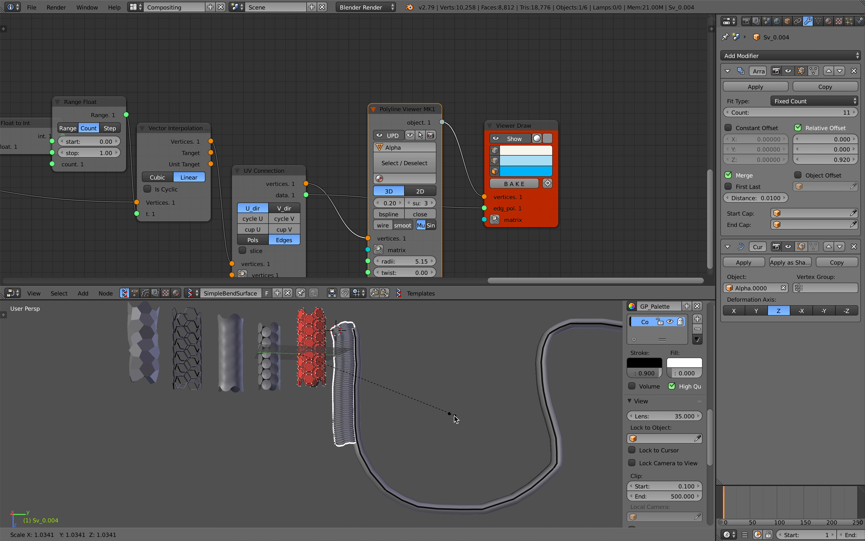
pyautogui.click(606, 423)
pyautogui.moveTo(605, 422)
pyautogui.keyDown('shift'); pyautogui.mouseDown(button='middle')
pyautogui.moveTo(598, 415)
pyautogui.moveTo(481, 413)
pyautogui.mouseUp(button='middle'); pyautogui.keyUp('shift')
pyautogui.press('s')
pyautogui.press('z')
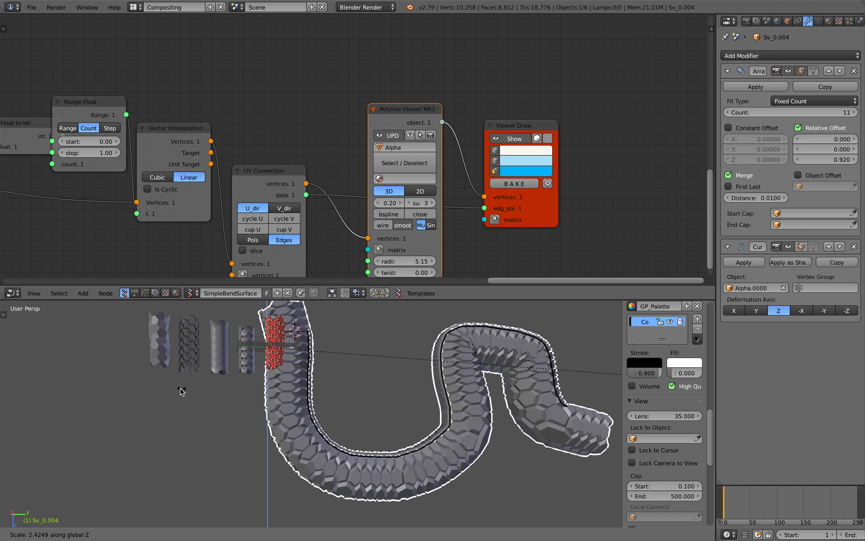
pyautogui.click(127, 372)
pyautogui.moveTo(328, 397); pyautogui.dragTo(494, 402, button='middle')
pyautogui.scroll(4, 495, 412)
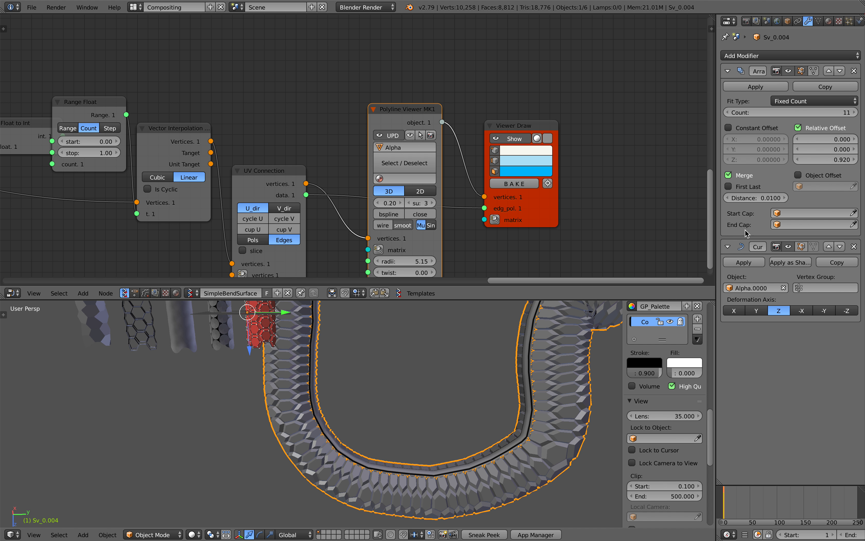
# Set the Array modifier's fit type to Fit Curve with Alpha.0000 as its curve
pyautogui.click(811, 101)
pyautogui.click(805, 67)
pyautogui.click(812, 113)
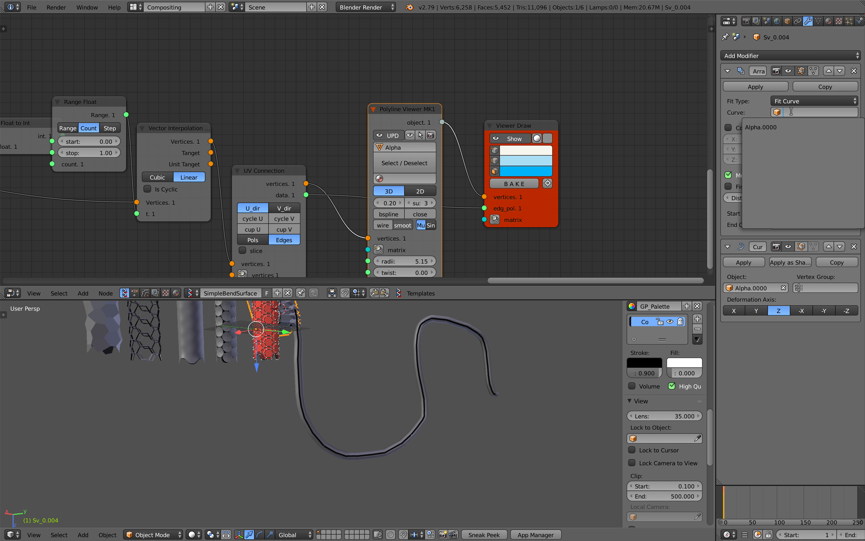
pyautogui.click(801, 124)
pyautogui.scroll(-3, 452, 387)
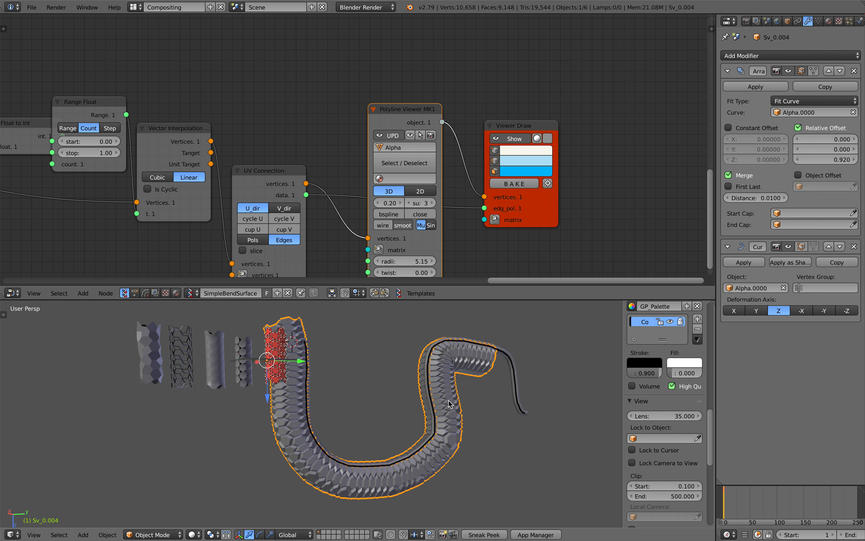
# Rescale the tube uniformly until its hexagonal scales fill the whole curve at a moderate thickness
pyautogui.press('s')
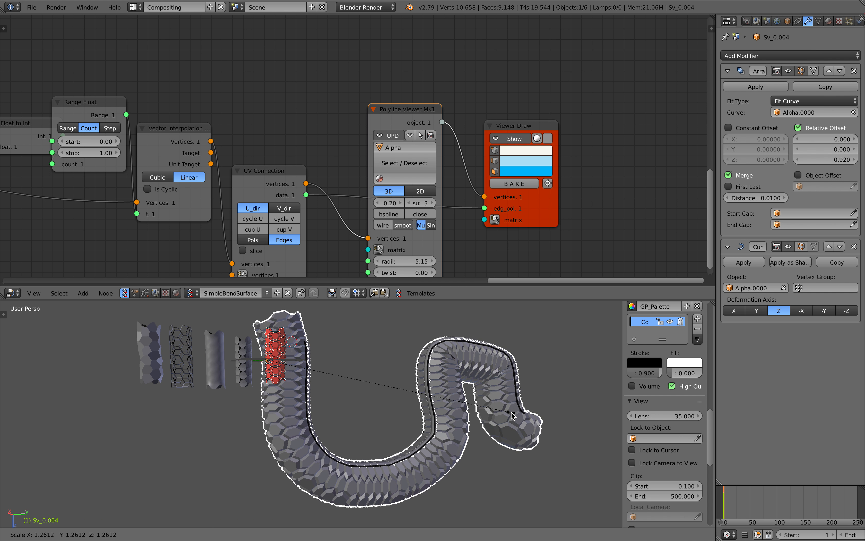
pyautogui.click(420, 425)
pyautogui.press('s')
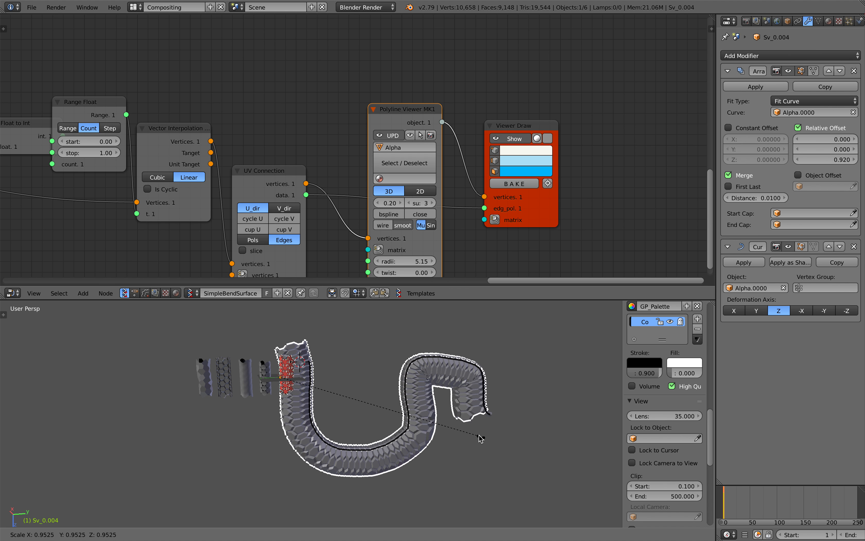
pyautogui.click(486, 419)
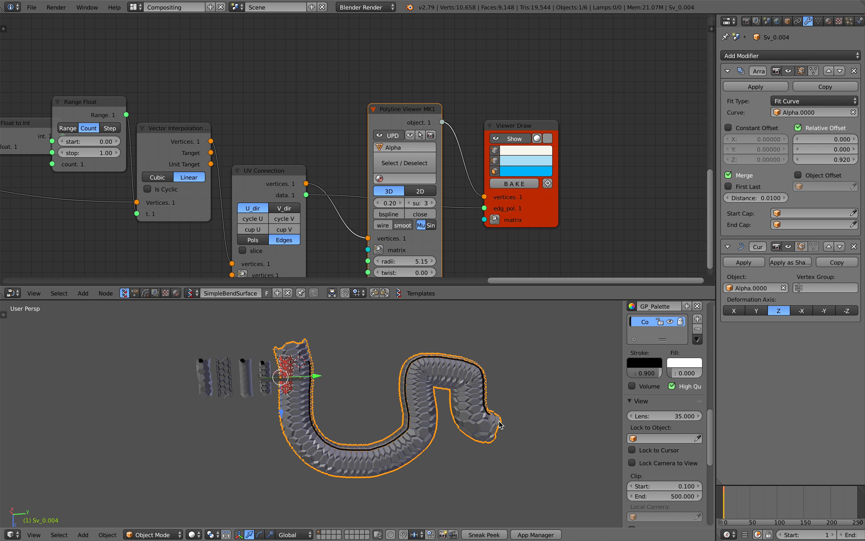
pyautogui.press('s')
pyautogui.click(466, 416)
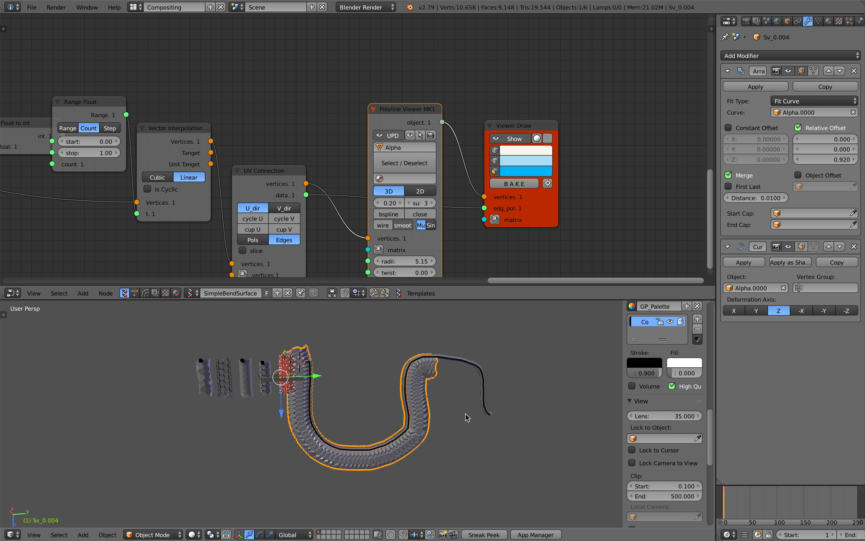
pyautogui.press('s')
pyautogui.click(542, 433)
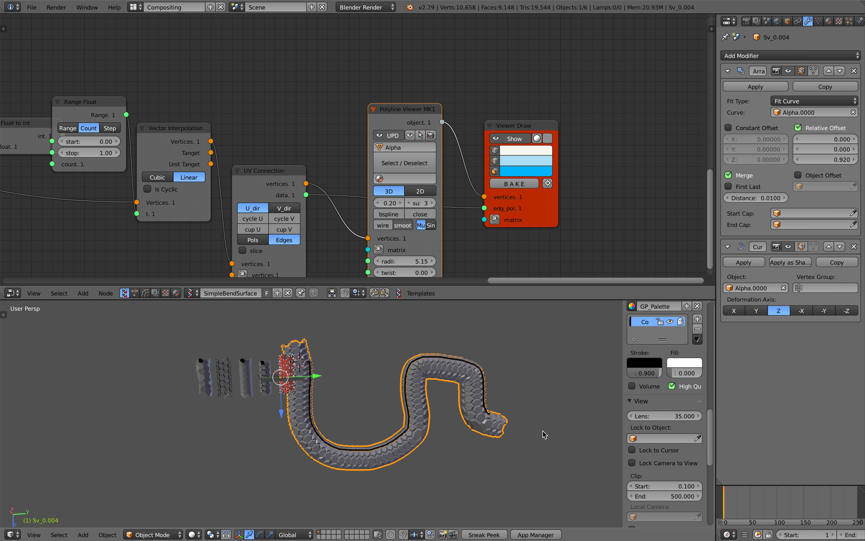
# Draw a new Grease Pencil stroke at frame 51 and another at frame 75 for the tube to follow
pyautogui.click(750, 507)
pyautogui.scroll(-1, 395, 431)
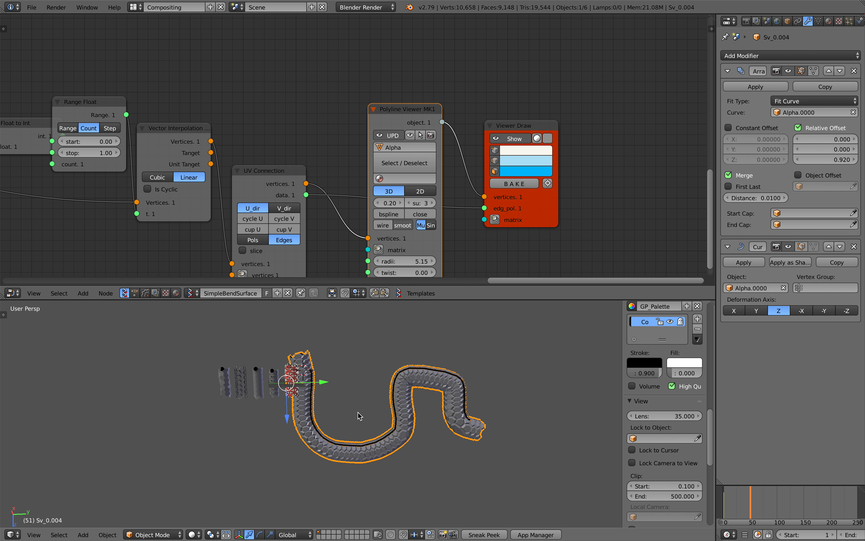
pyautogui.keyDown('shift'); pyautogui.moveTo(358, 412); pyautogui.dragTo(317, 460, button='middle'); pyautogui.keyUp('shift')
pyautogui.scroll(-1, 304, 425)
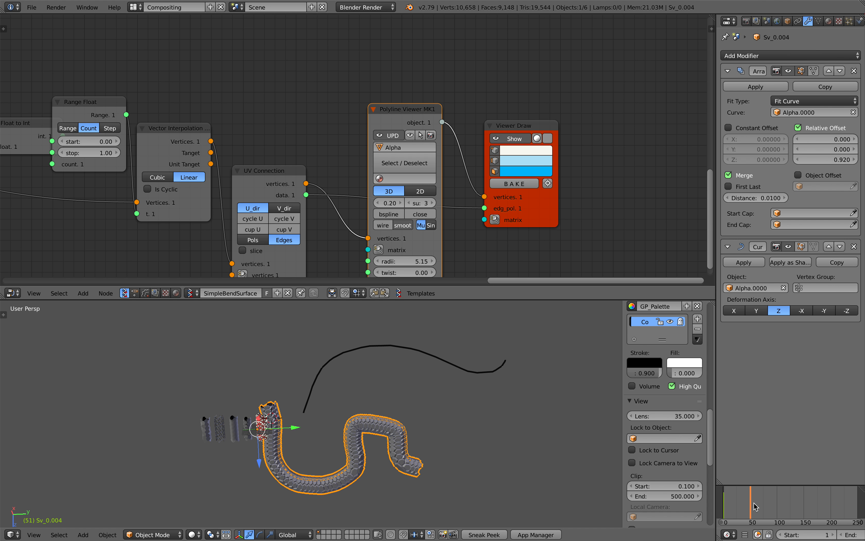
pyautogui.press('Up')
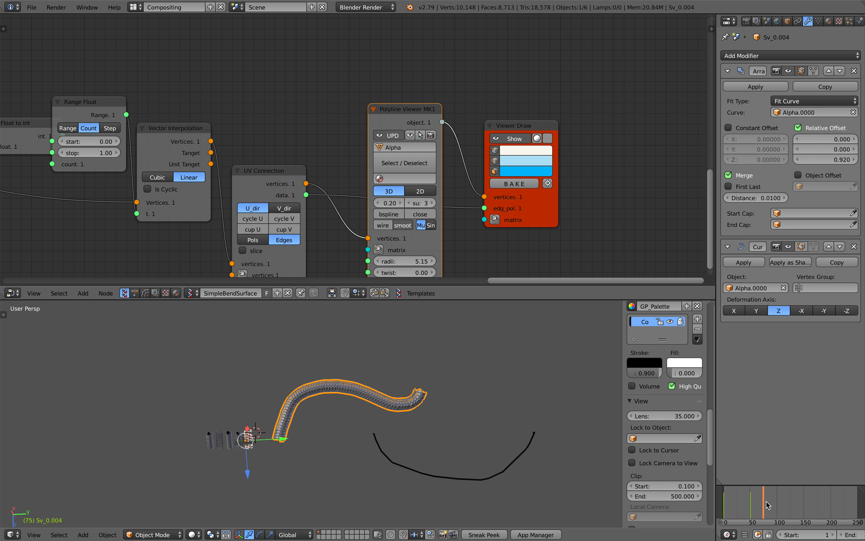
# Draw further Grease Pencil strokes at frames 97 and 111 as new paths for the tube
pyautogui.click(775, 499)
pyautogui.keyDown('shift'); pyautogui.moveTo(462, 432); pyautogui.dragTo(396, 427, button='middle'); pyautogui.keyUp('shift')
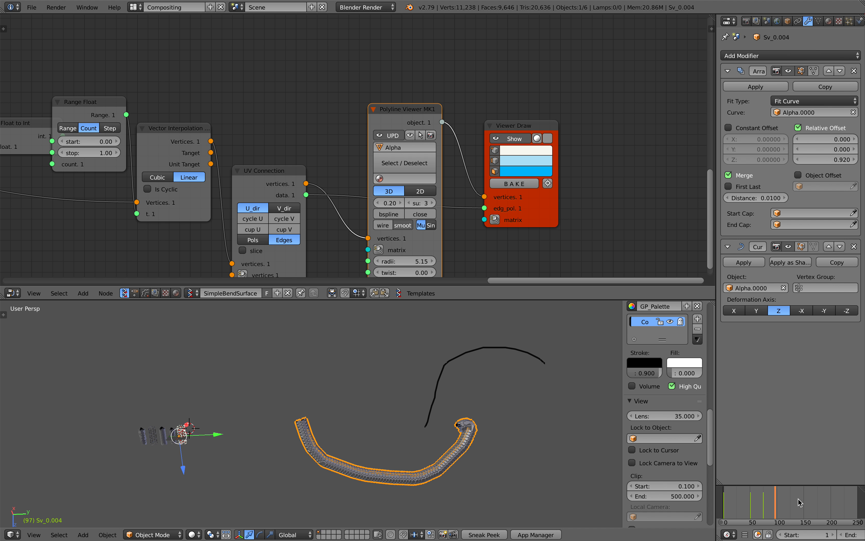
pyautogui.press('Up')
pyautogui.keyDown('shift'); pyautogui.moveTo(497, 386); pyautogui.dragTo(362, 380, button='middle'); pyautogui.keyUp('shift')
pyautogui.press('Down')
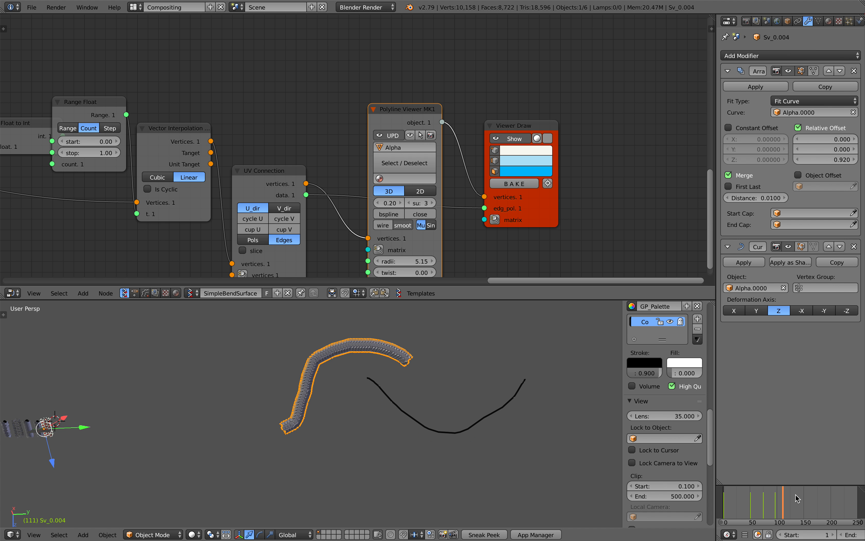
pyautogui.keyDown('shift'); pyautogui.moveTo(527, 382); pyautogui.dragTo(418, 414, button='middle'); pyautogui.keyUp('shift')
pyautogui.moveTo(537, 345); pyautogui.dragTo(576, 386)
# Scrub the timeline between frames 76 and 97 to review how the tube follows the drawn strokes
pyautogui.moveTo(771, 497)
pyautogui.mouseDown()
pyautogui.moveTo(790, 496)
pyautogui.moveTo(764, 495)
pyautogui.mouseUp()
pyautogui.scroll(4, 440, 423)
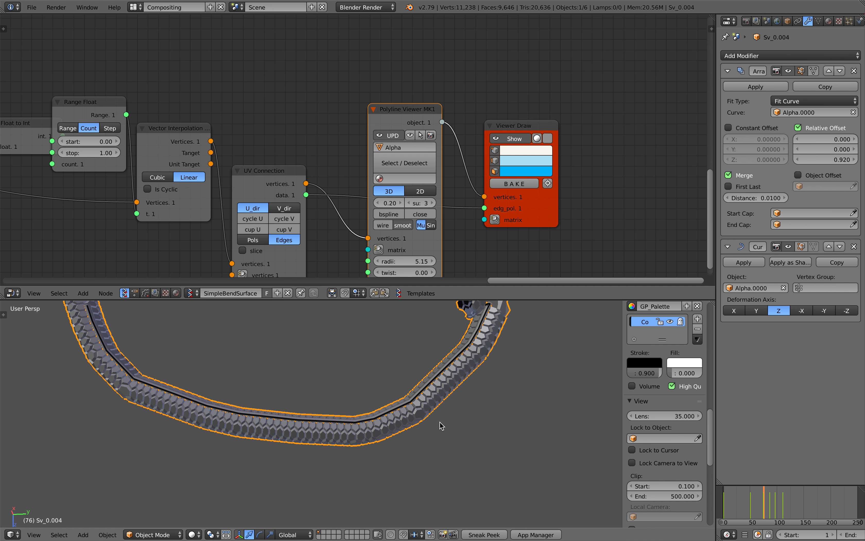
pyautogui.scroll(-1, 367, 411)
pyautogui.moveTo(770, 500); pyautogui.dragTo(777, 501)
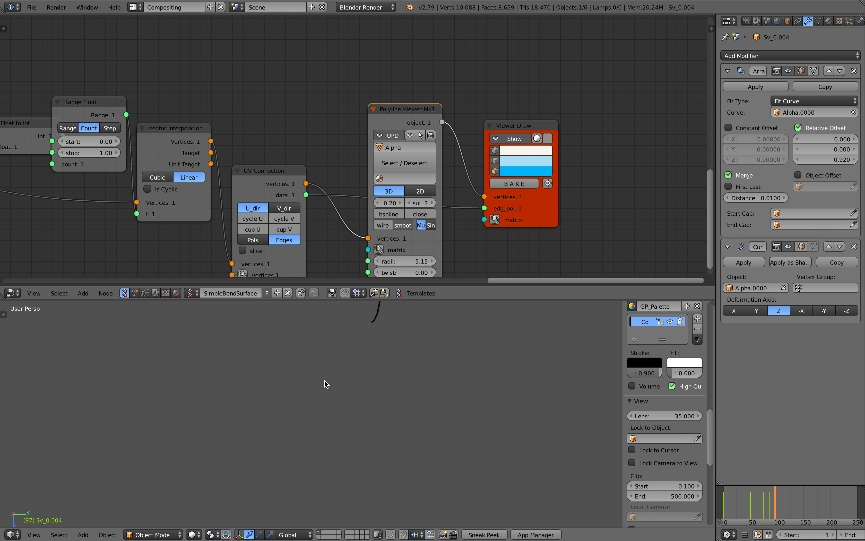
pyautogui.keyDown('shift'); pyautogui.moveTo(324, 382); pyautogui.dragTo(382, 436, button='middle'); pyautogui.keyUp('shift')
pyautogui.scroll(-4, 382, 436)
pyautogui.moveTo(759, 504)
pyautogui.mouseDown()
pyautogui.moveTo(777, 503)
pyautogui.moveTo(775, 491)
pyautogui.moveTo(768, 504)
pyautogui.mouseUp()
pyautogui.scroll(3, 413, 440)
pyautogui.scroll(-2, 354, 429)
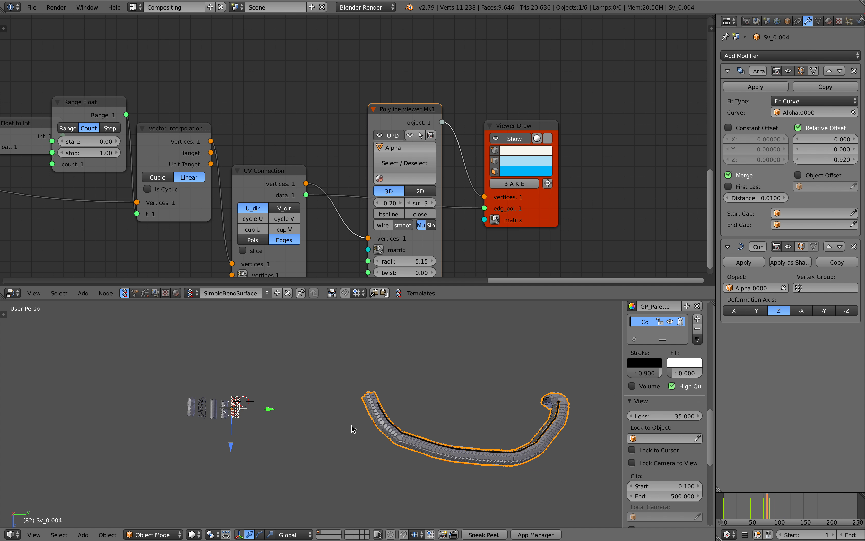
# Examine the hexagonal scales and both ends of the curved tube at frame 82 from several angles
pyautogui.scroll(5, 382, 419)
pyautogui.keyDown('shift'); pyautogui.moveTo(398, 411); pyautogui.dragTo(288, 405, button='middle'); pyautogui.keyUp('shift')
pyautogui.scroll(3, 286, 419)
pyautogui.scroll(-2, 293, 414)
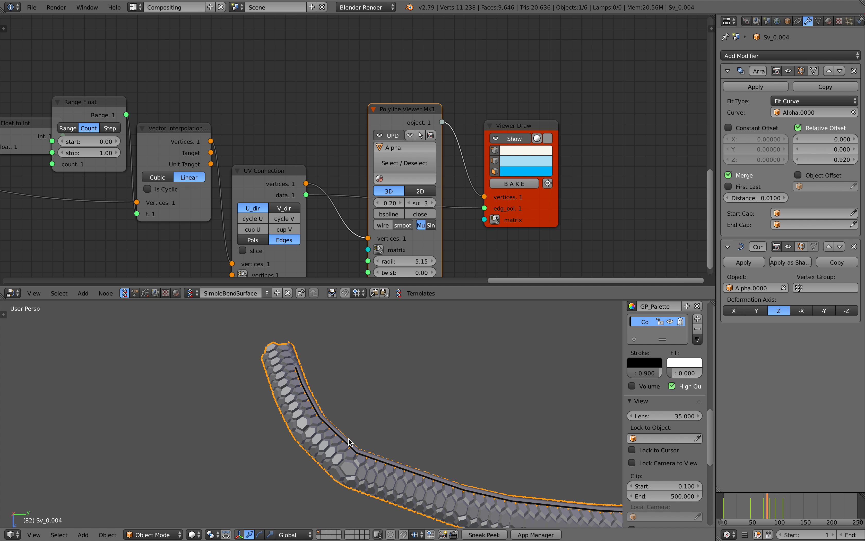
pyautogui.moveTo(349, 442); pyautogui.dragTo(317, 389, button='middle')
pyautogui.scroll(-2, 447, 395)
pyautogui.keyDown('shift'); pyautogui.moveTo(427, 432); pyautogui.dragTo(328, 427, button='middle'); pyautogui.keyUp('shift')
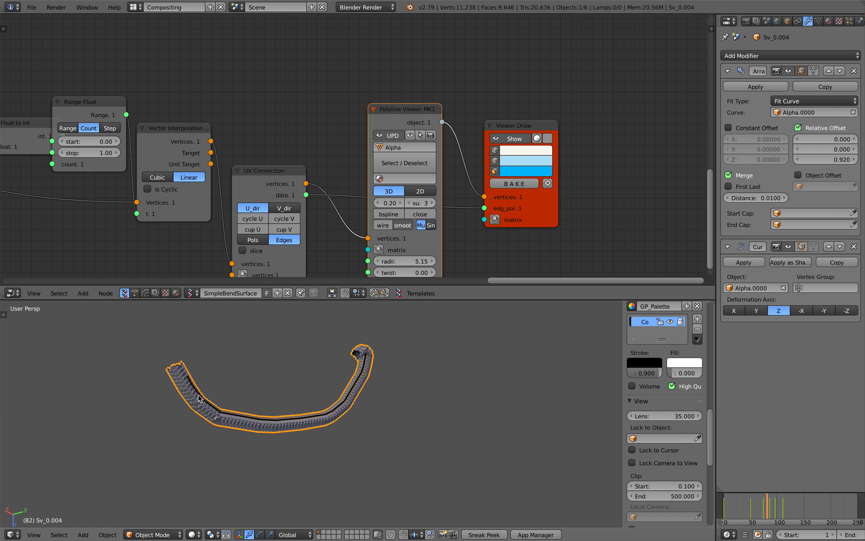
pyautogui.moveTo(200, 398); pyautogui.dragTo(414, 405, button='middle')
# Remove the colour from GP_Palette and delete the tube that follows the curve
pyautogui.click(697, 329)
pyautogui.scroll(-9, 463, 357)
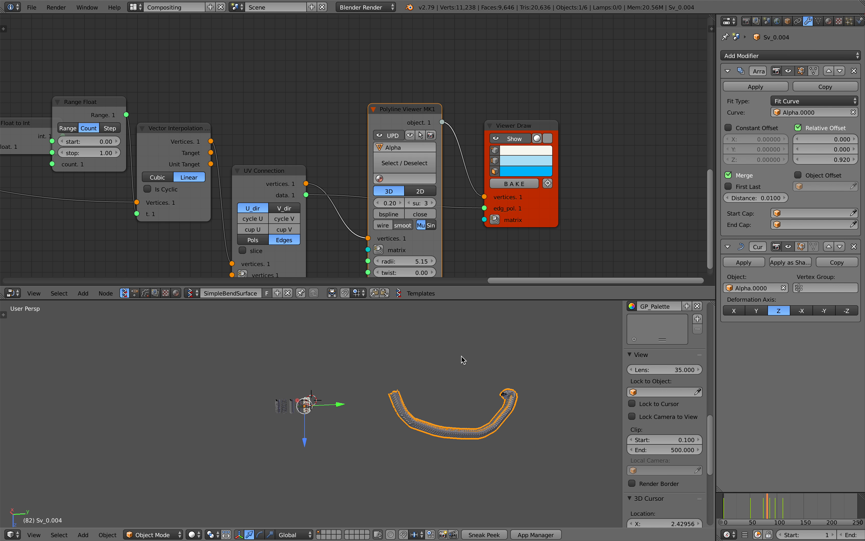
pyautogui.press('a')
pyautogui.scroll(3, 478, 394)
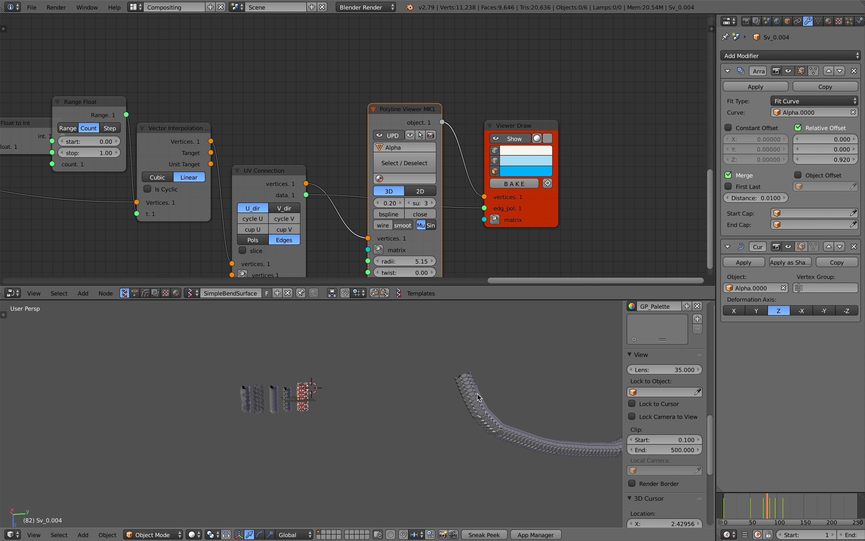
pyautogui.scroll(4, 477, 397)
pyautogui.click(472, 394)
# Try to bake the Viewer Draw node connected to Polyline Viewer MK1
pyautogui.moveTo(429, 389)
pyautogui.keyDown('shift'); pyautogui.mouseDown(button='middle')
pyautogui.moveTo(481, 402)
pyautogui.moveTo(322, 387)
pyautogui.mouseUp(button='middle'); pyautogui.keyUp('shift')
pyautogui.scroll(4, 481, 402)
pyautogui.click(532, 184)
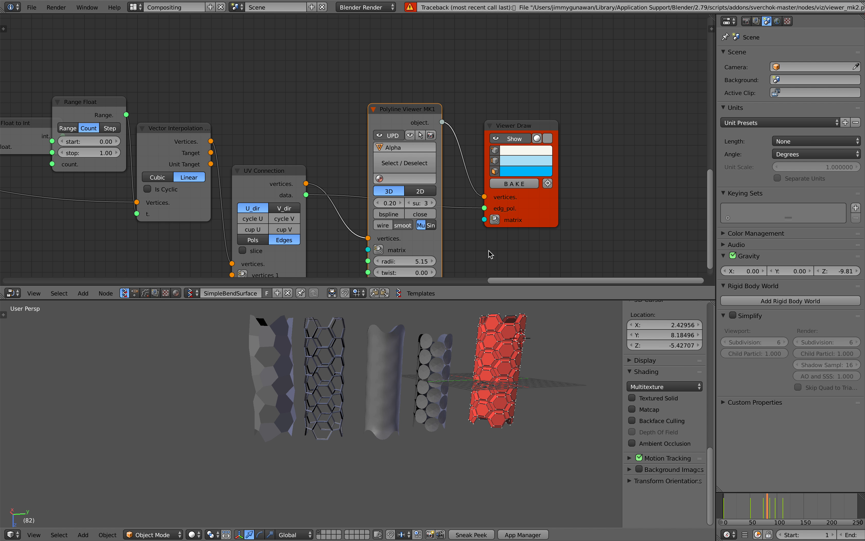
# Delete the Polyline Viewer MK1 node, then the remaining nodes of the stroke interpolation chain
pyautogui.scroll(-1, 502, 246)
pyautogui.press('x')
pyautogui.scroll(-7, 400, 115)
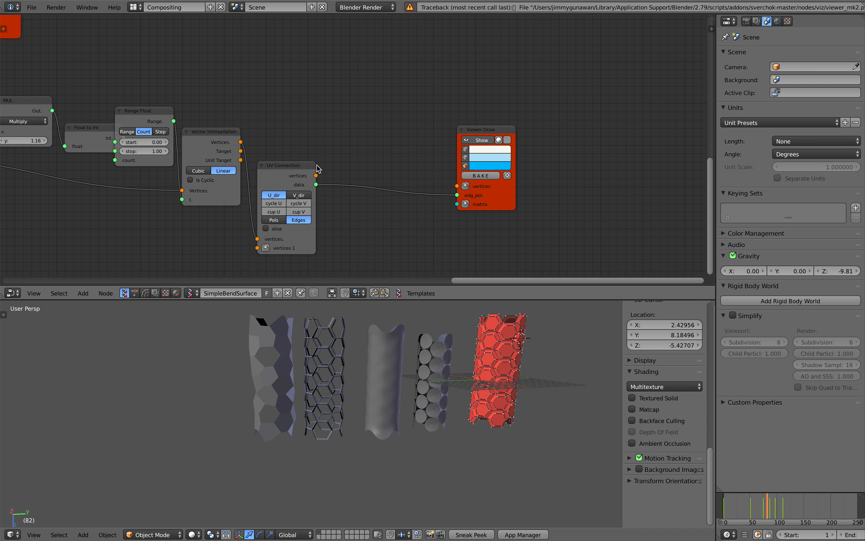
pyautogui.moveTo(322, 165); pyautogui.dragTo(392, 174, button='middle')
pyautogui.scroll(-2, 393, 173)
pyautogui.press('a')
pyautogui.press('a')
pyautogui.moveTo(126, 119); pyautogui.dragTo(623, 249)
pyautogui.press('x')
# Bake the extruded hexagon tube from its Viewer Draw node and move the baked mesh along Y beside the red preview
pyautogui.moveTo(270, 172); pyautogui.dragTo(361, 236, button='middle')
pyautogui.scroll(8, 299, 154)
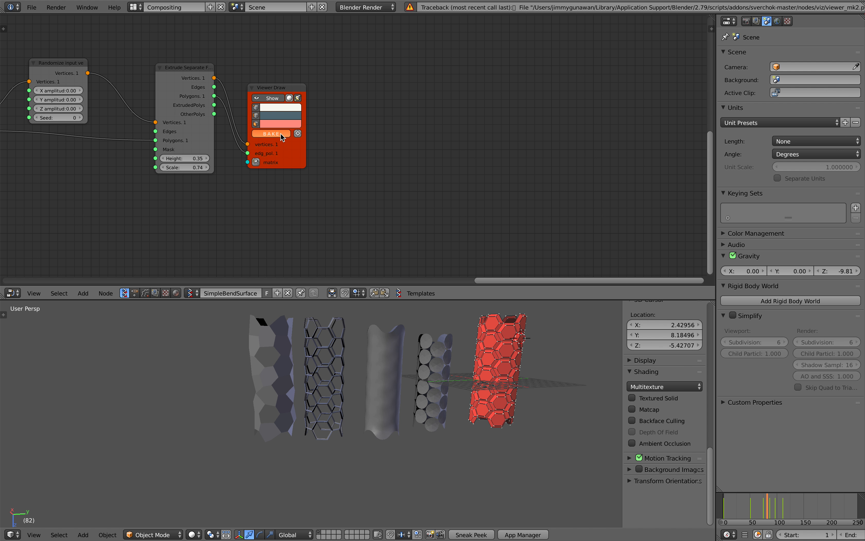
pyautogui.rightClick(504, 349)
pyautogui.press('g')
pyautogui.press('x')
pyautogui.click(517, 356)
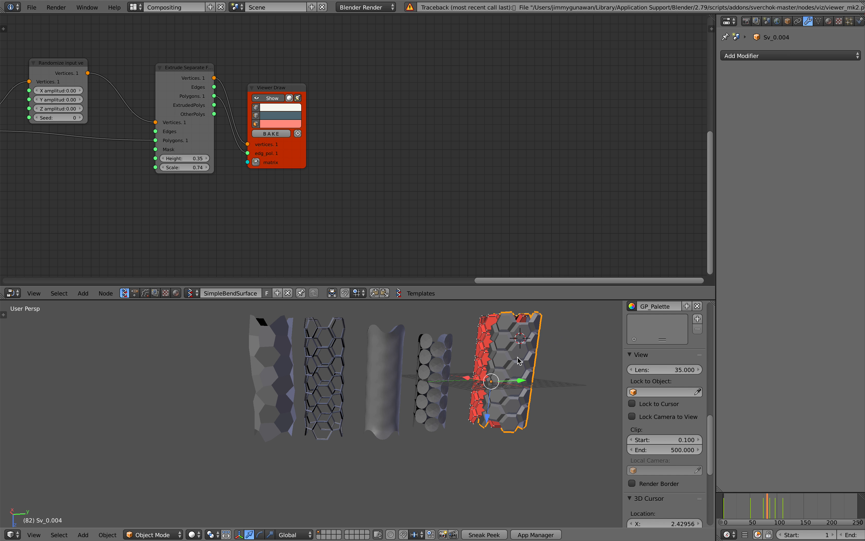
pyautogui.moveTo(519, 360); pyautogui.dragTo(510, 383, button='middle')
pyautogui.press('g')
pyautogui.press('y')
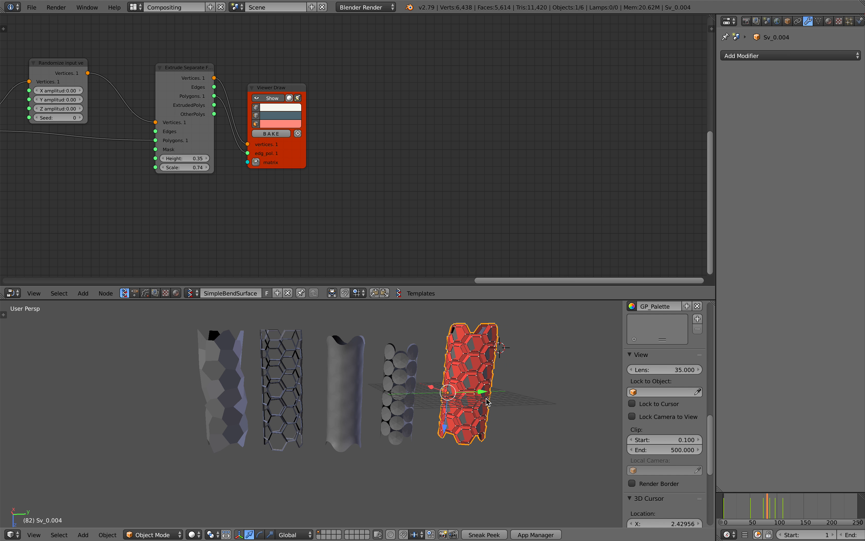
pyautogui.click(558, 391)
# Scale up the baked tube of round discs to match its neighbours, then deselect everything
pyautogui.moveTo(558, 388); pyautogui.dragTo(389, 403, button='middle')
pyautogui.rightClick(267, 393)
pyautogui.press('s')
pyautogui.click(302, 396)
pyautogui.press('a')
# Reposition the Hexa Grid MK1 node below the Plane MK2 node
pyautogui.moveTo(236, 195); pyautogui.dragTo(422, 191, button='middle')
pyautogui.scroll(-2, 411, 190)
pyautogui.moveTo(327, 189); pyautogui.dragTo(463, 210, button='middle')
pyautogui.scroll(-1, 376, 175)
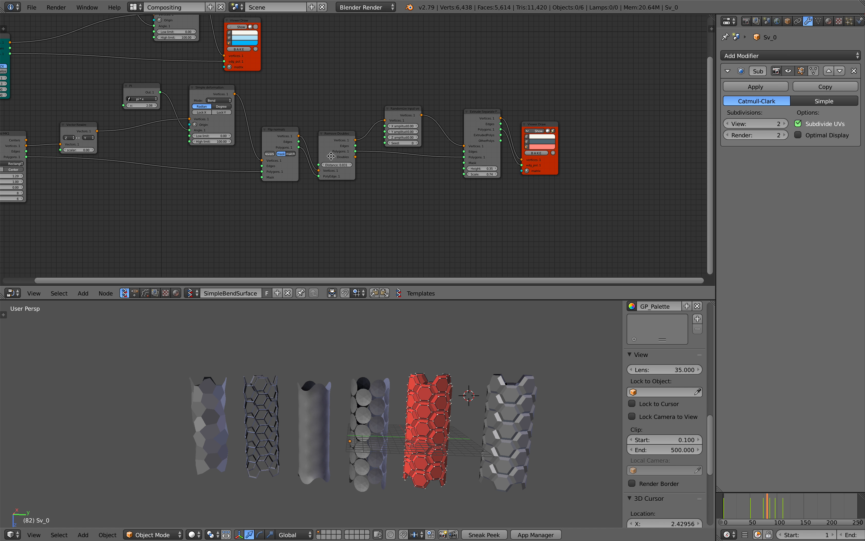
pyautogui.moveTo(331, 156); pyautogui.dragTo(362, 193, button='middle')
pyautogui.moveTo(309, 133); pyautogui.dragTo(482, 137, button='middle')
pyautogui.scroll(4, 393, 160)
pyautogui.moveTo(145, 185); pyautogui.dragTo(133, 190)
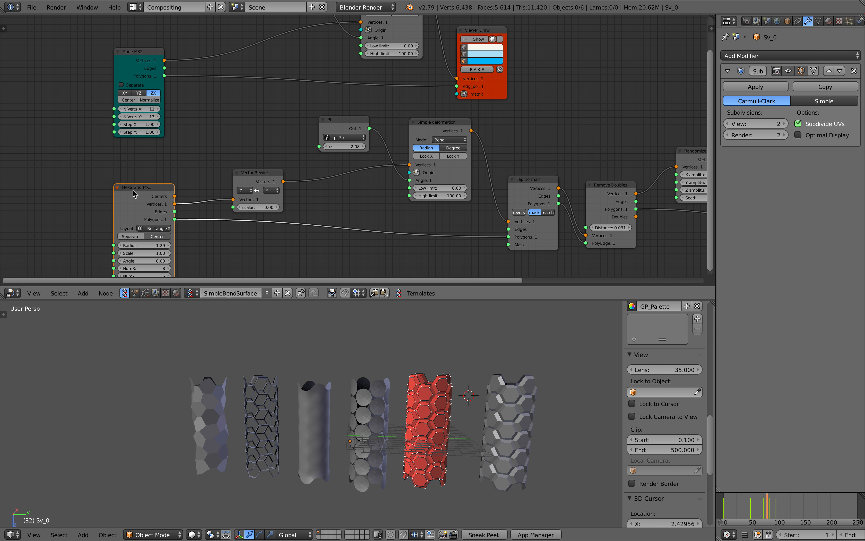
pyautogui.moveTo(132, 190); pyautogui.dragTo(227, 136, button='middle')
pyautogui.scroll(5, 216, 121)
pyautogui.moveTo(190, 133); pyautogui.dragTo(202, 121)
pyautogui.scroll(-2, 284, 203)
pyautogui.moveTo(285, 221); pyautogui.dragTo(253, 137, button='middle')
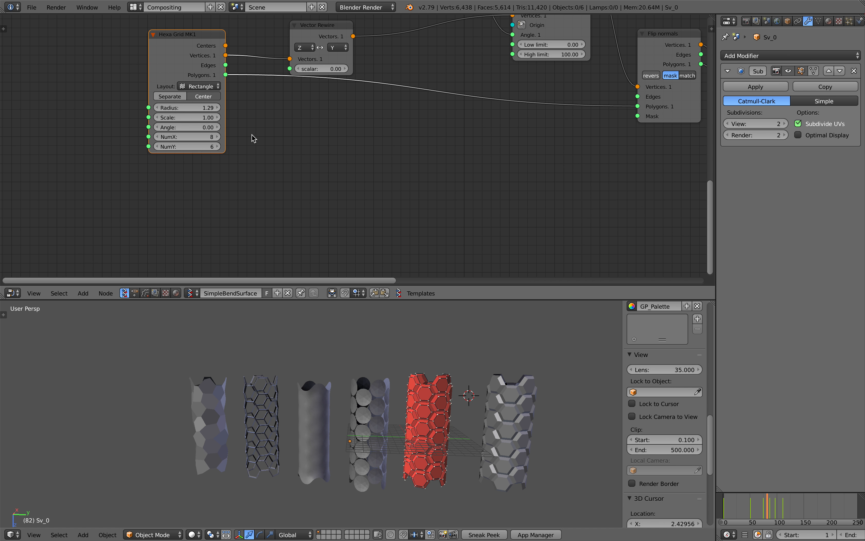
pyautogui.hotkey('shift', 'a')
pyautogui.click(314, 163)
pyautogui.write('bric')
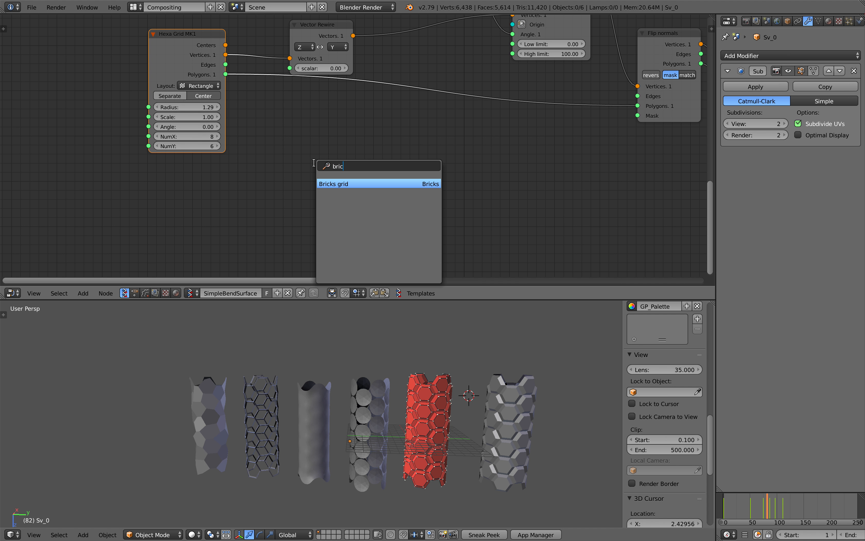
pyautogui.press('Escape')
# Move the Hexa Grid MK1 node further away from the Vector Rewire node
pyautogui.moveTo(297, 140); pyautogui.dragTo(291, 155, button='middle')
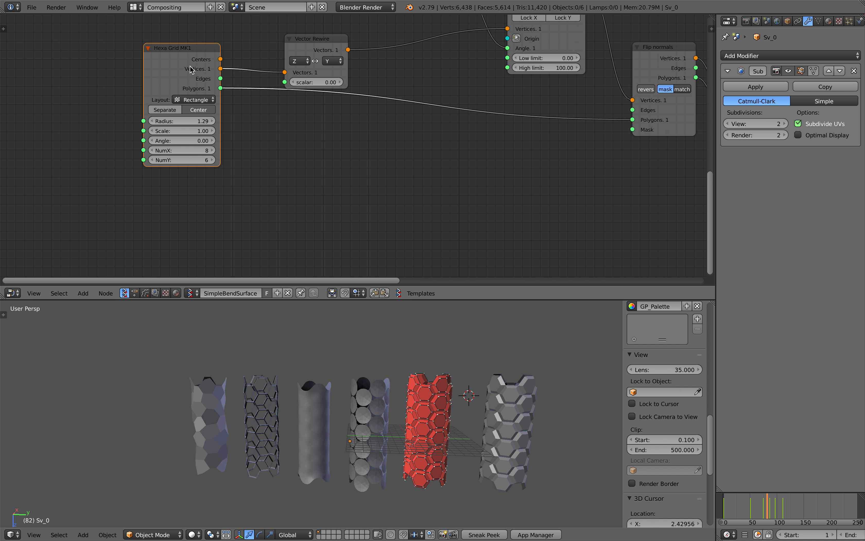
pyautogui.moveTo(190, 67); pyautogui.dragTo(161, 98)
pyautogui.moveTo(273, 118); pyautogui.dragTo(227, 117, button='middle')
pyautogui.moveTo(337, 381); pyautogui.dragTo(331, 377, button='middle')
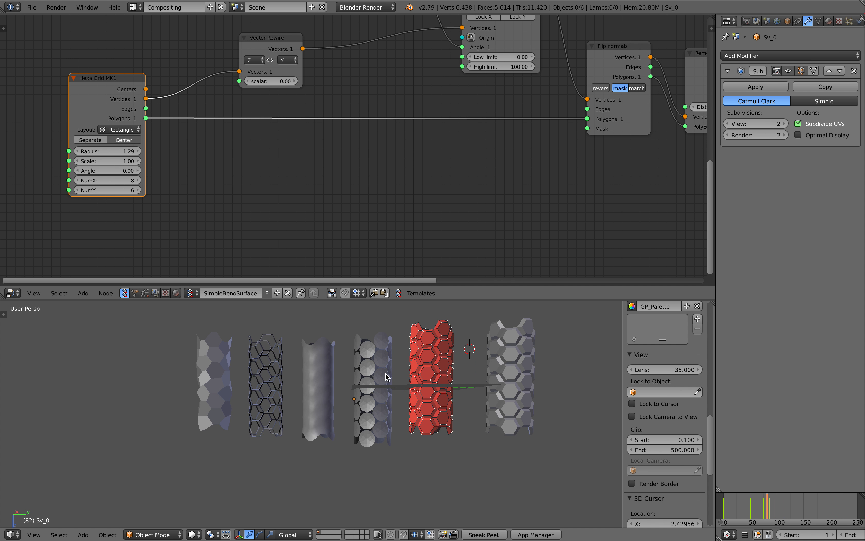
pyautogui.moveTo(385, 373); pyautogui.dragTo(340, 370, button='middle')
pyautogui.scroll(2, 358, 375)
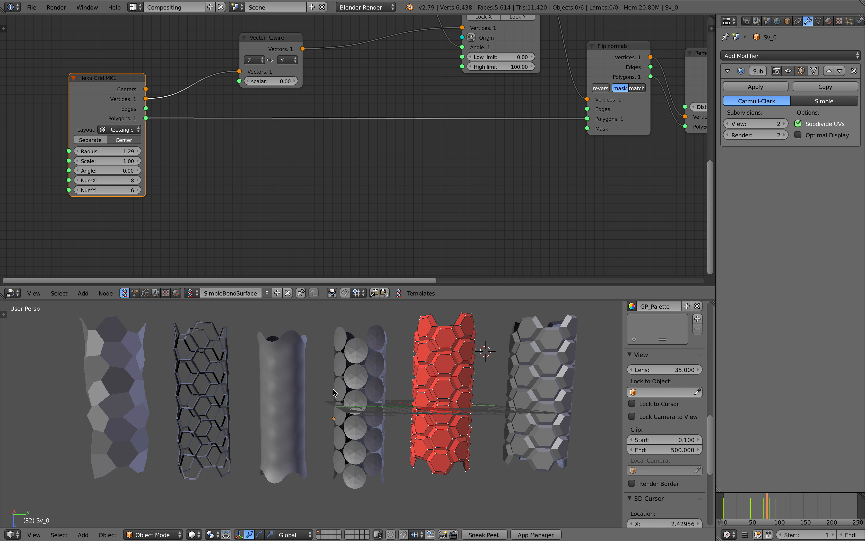
pyautogui.scroll(-2, 333, 393)
pyautogui.scroll(-2, 321, 388)
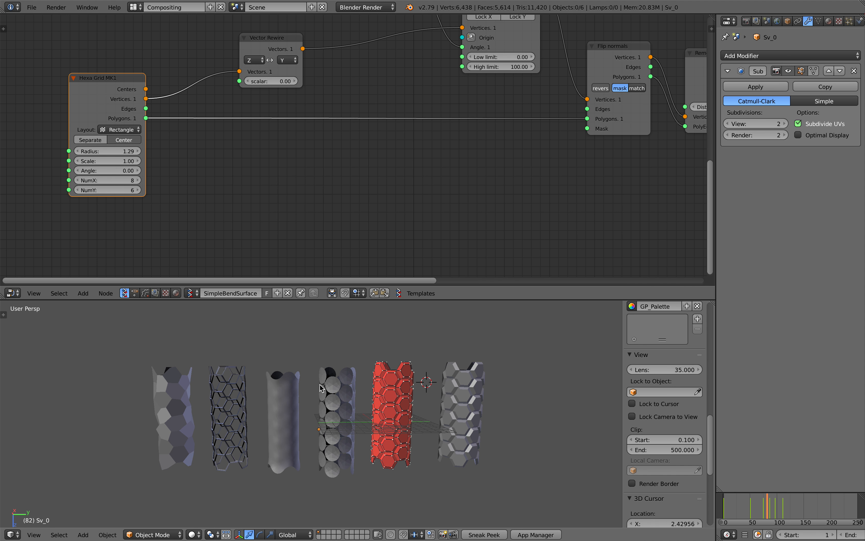
# Duplicate the tube of round discs and move the copy along Y beyond the faceted tube at the row's end
pyautogui.rightClick(332, 393)
pyautogui.hotkey('shift', 'd')
pyautogui.press('y')
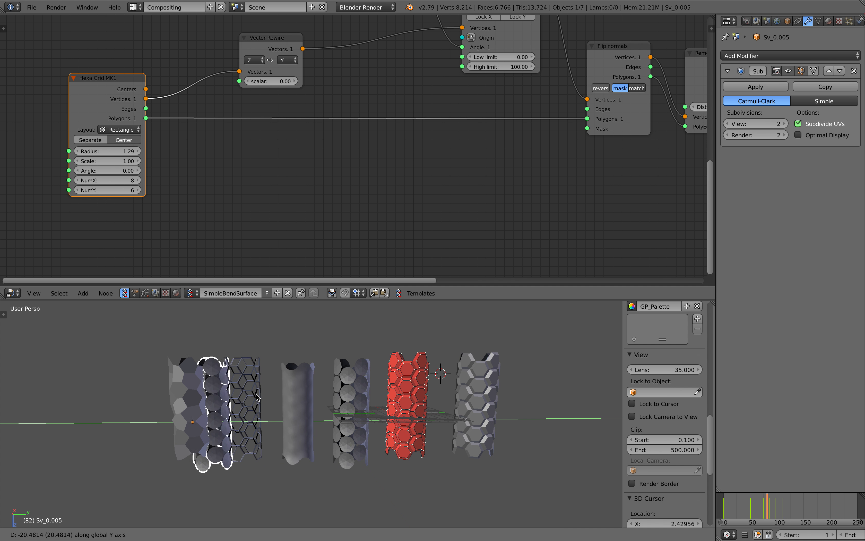
pyautogui.click(163, 394)
# Add a Solidify modifier with a thickness of about 0.494 and a second Subdivision Surface modifier to the duplicated disc tube
pyautogui.click(767, 56)
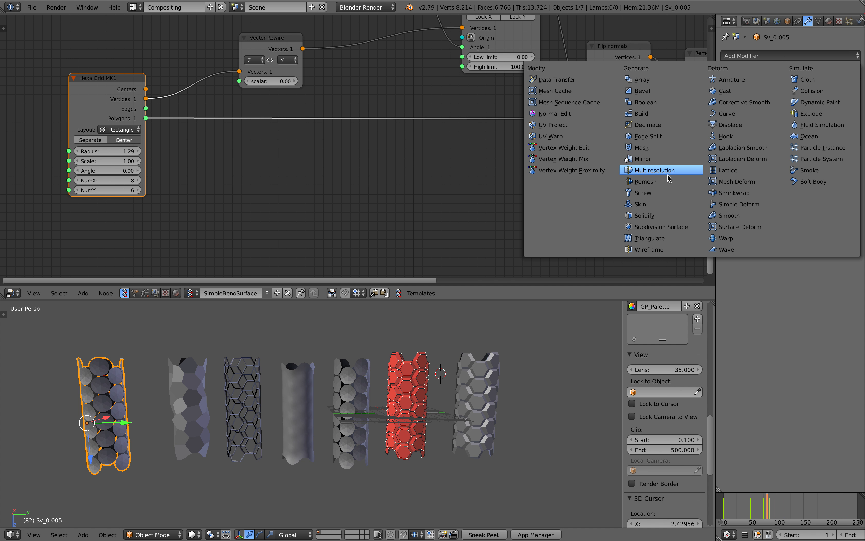
pyautogui.click(668, 215)
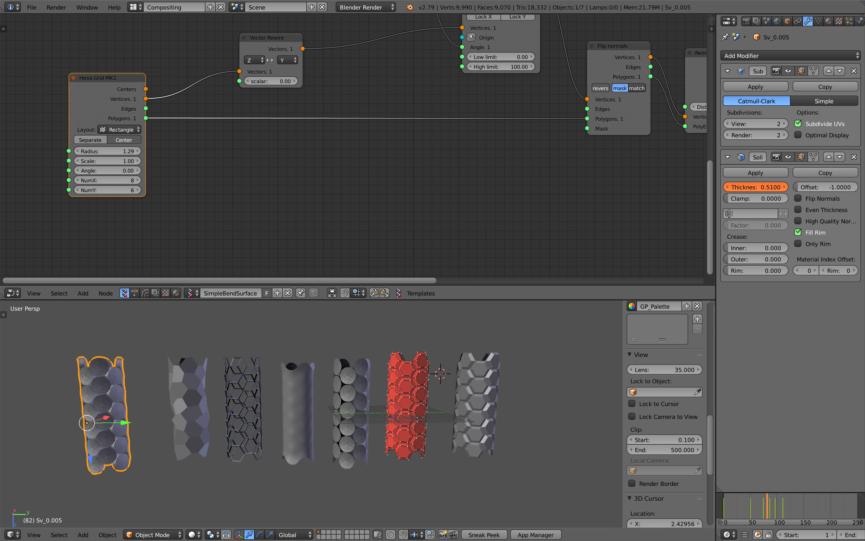
pyautogui.click(767, 56)
pyautogui.click(660, 228)
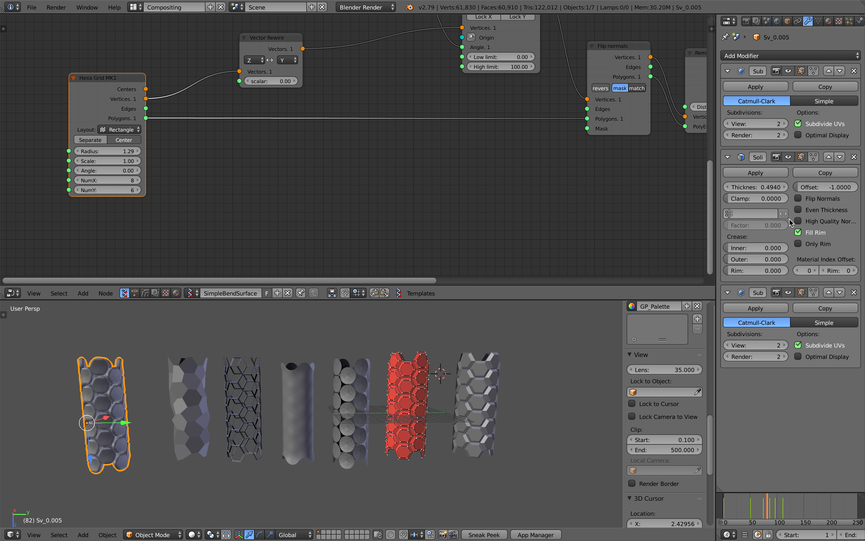
# Set the first Subdivision Surface modifier's View subdivisions to 0 on the duplicated disc tube
pyautogui.scroll(4, 176, 361)
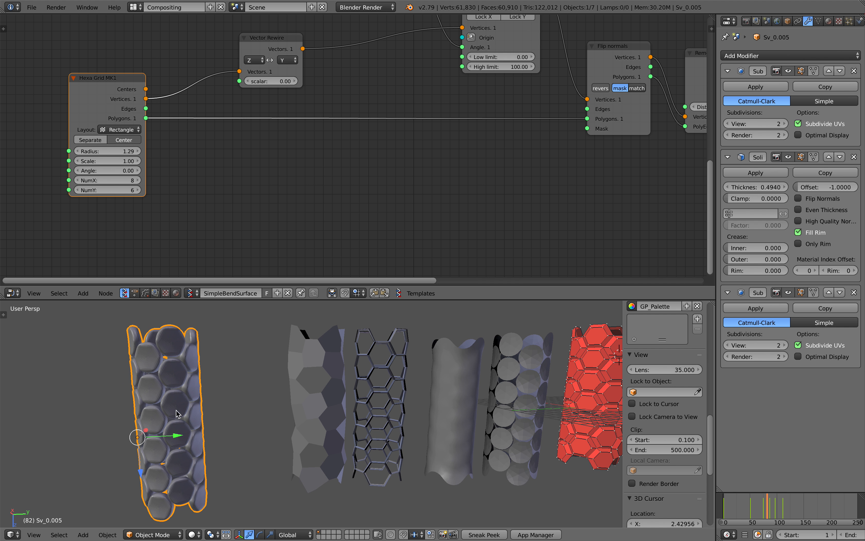
pyautogui.moveTo(211, 382); pyautogui.dragTo(240, 367, button='middle')
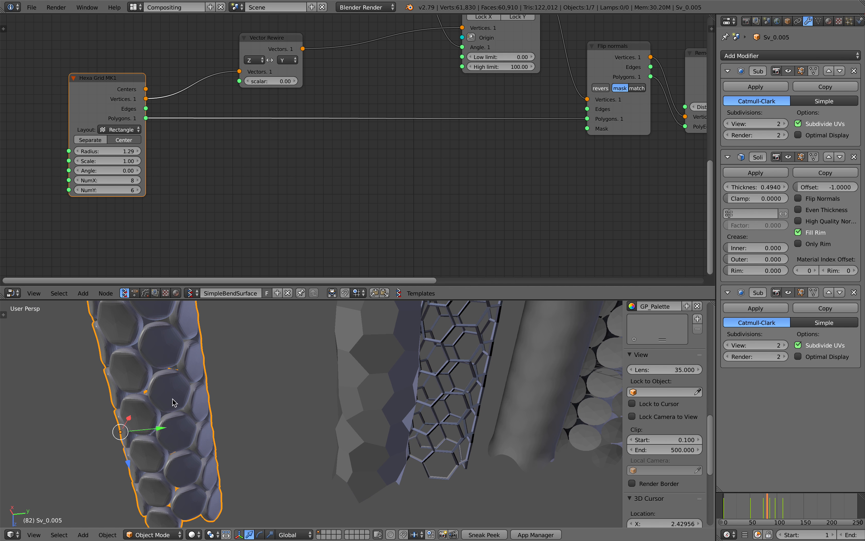
pyautogui.moveTo(173, 398); pyautogui.dragTo(192, 385, button='middle')
pyautogui.keyDown('shift'); pyautogui.scroll(5, 191, 386); pyautogui.keyUp('shift')
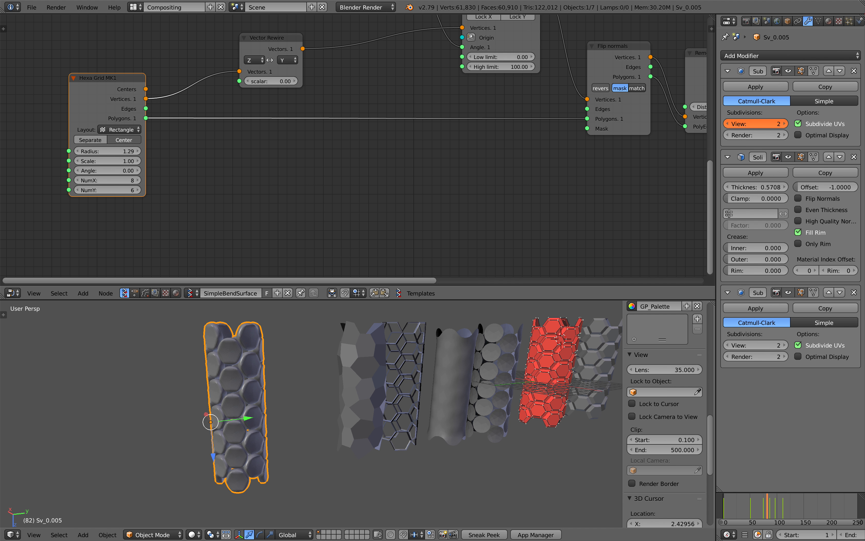
pyautogui.click(729, 124)
pyautogui.click(729, 124)
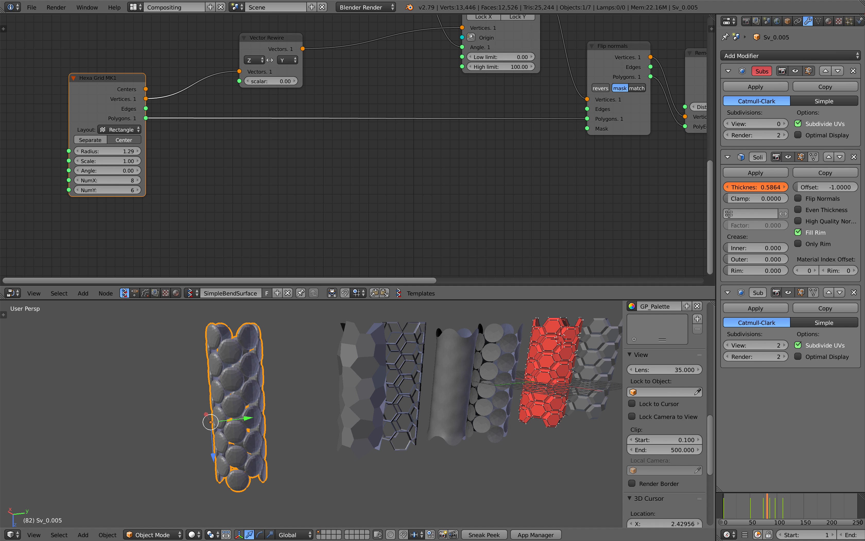
# Apply Shade Smooth to the duplicated disc tube and set its Solidify thickness to about 0.9438
pyautogui.press('space')
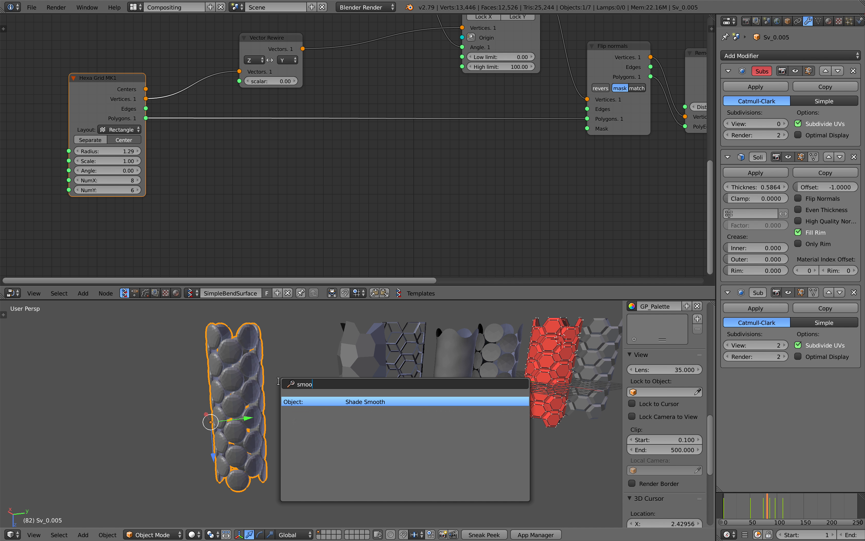
pyautogui.press('Return')
pyautogui.moveTo(761, 187); pyautogui.dragTo(780, 187)
# Scale the thickened disc tube to match its neighbours and move it into line with the row
pyautogui.moveTo(357, 394); pyautogui.dragTo(319, 448, button='middle')
pyautogui.press('s')
pyautogui.click(344, 413)
pyautogui.press('s')
pyautogui.click(284, 454)
pyautogui.press('g')
pyautogui.click(315, 449)
# Move the baked extruded hexagon tube slightly to align it with the row, then deselect everything
pyautogui.moveTo(475, 362); pyautogui.dragTo(479, 385, button='middle')
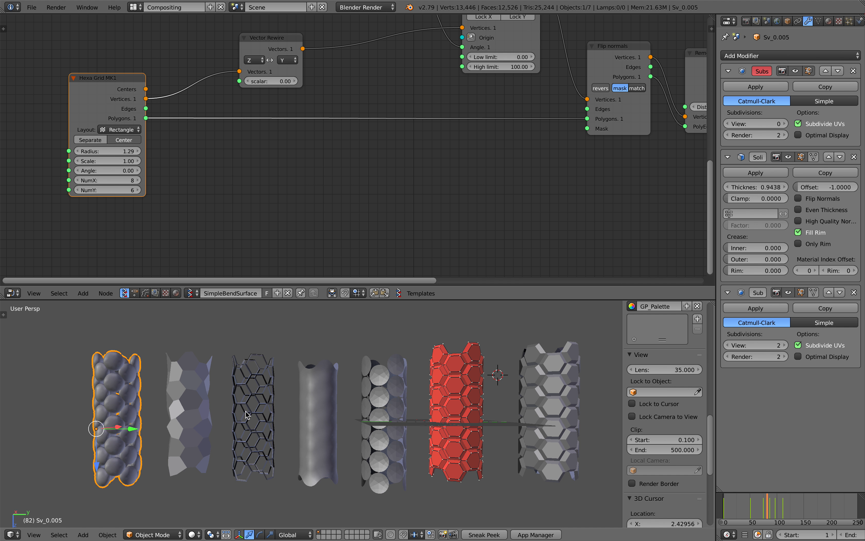
pyautogui.moveTo(247, 415); pyautogui.dragTo(357, 422, button='middle')
pyautogui.rightClick(502, 407)
pyautogui.press('g')
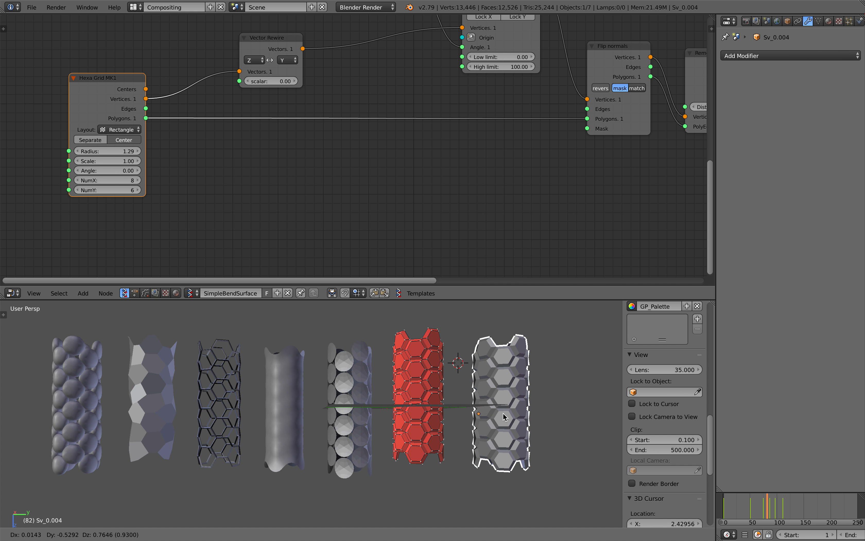
pyautogui.click(502, 414)
pyautogui.press('a')
pyautogui.scroll(-2, 461, 408)
pyautogui.keyDown('shift'); pyautogui.moveTo(461, 407); pyautogui.dragTo(481, 424, button='middle'); pyautogui.keyUp('shift')
pyautogui.scroll(2, 481, 424)
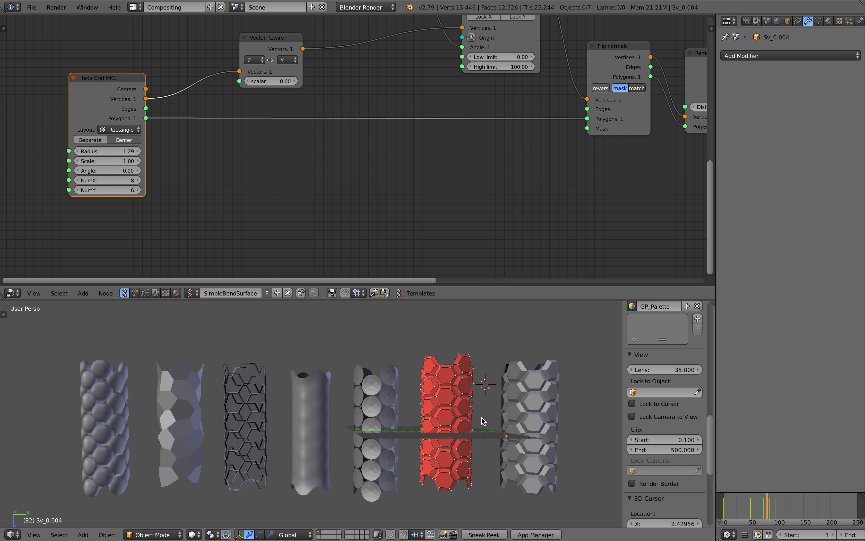
pyautogui.scroll(-2, 482, 419)
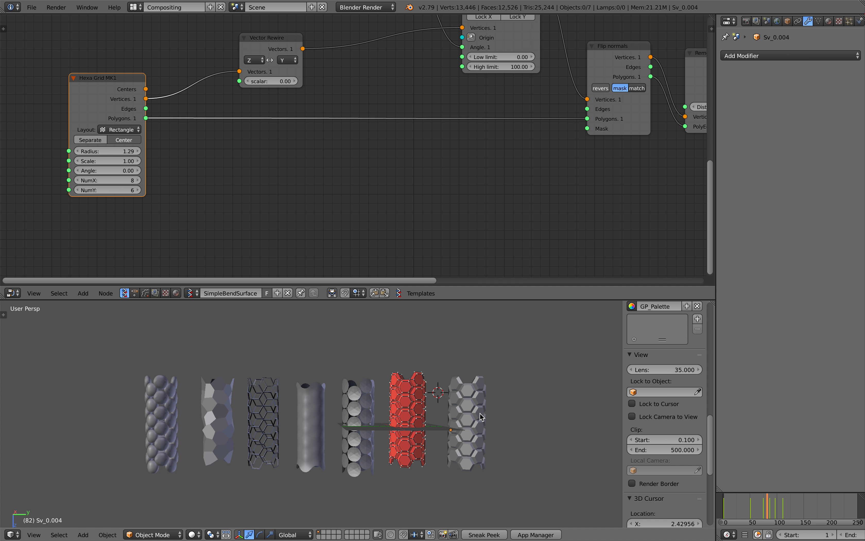